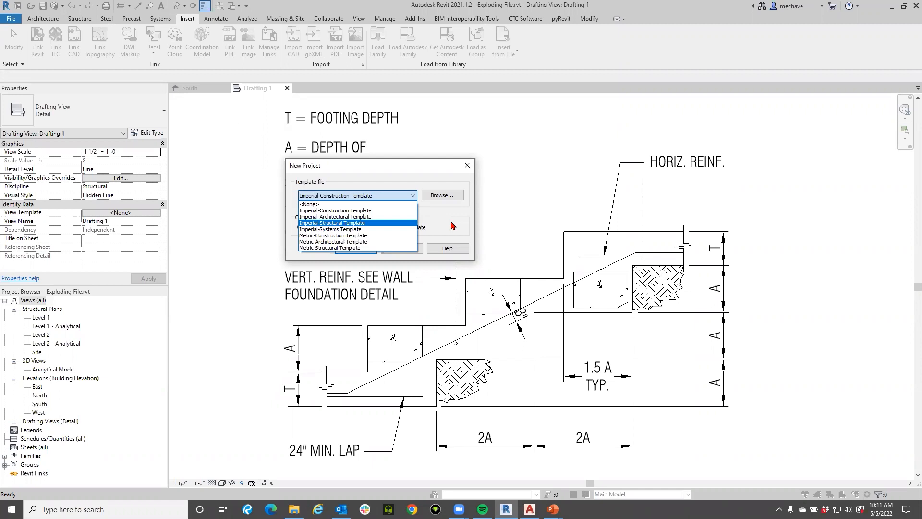
- Dismiss the New Project dialog and close the Drafting 1 view of the Exploding File project
click(466, 169)
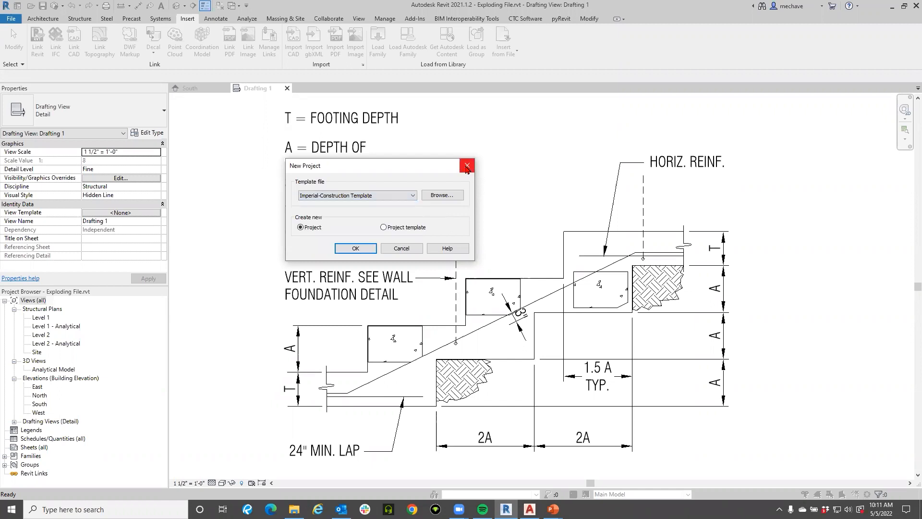
click(465, 170)
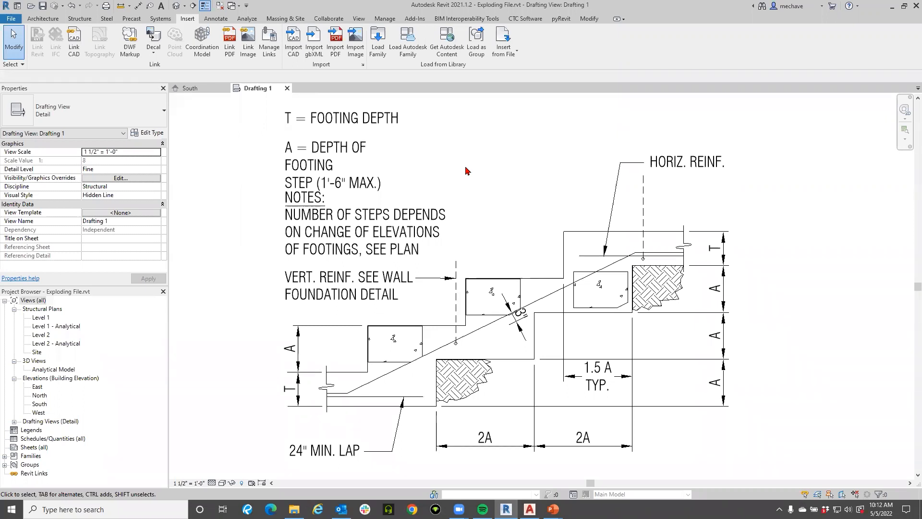
click(287, 87)
mouse_move(391, 253)
middle_down()
mouse_move(366, 263)
mouse_move(386, 252)
middle_up()
scroll(378, 244, down, 1)
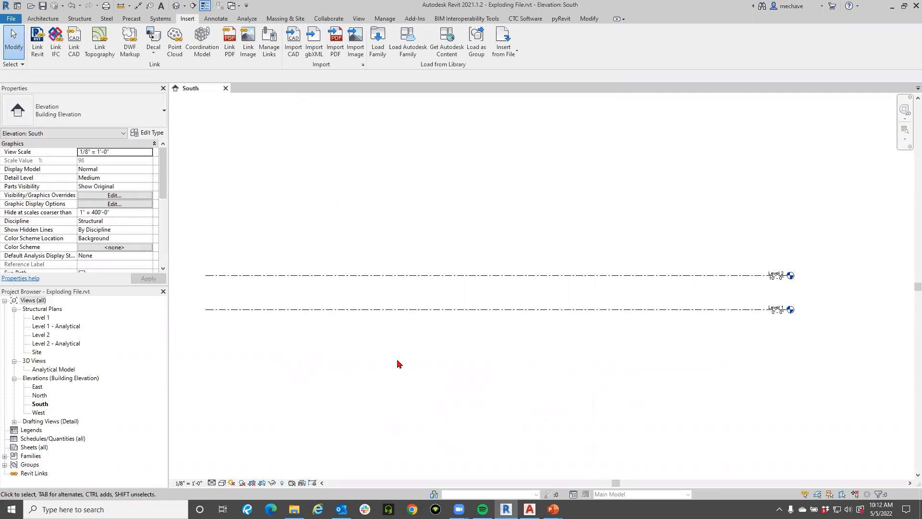
- Switch to AutoCAD and erase the two 2A dimensions and the 24" MIN. LAP note with its leader
mouse_move(529, 510)
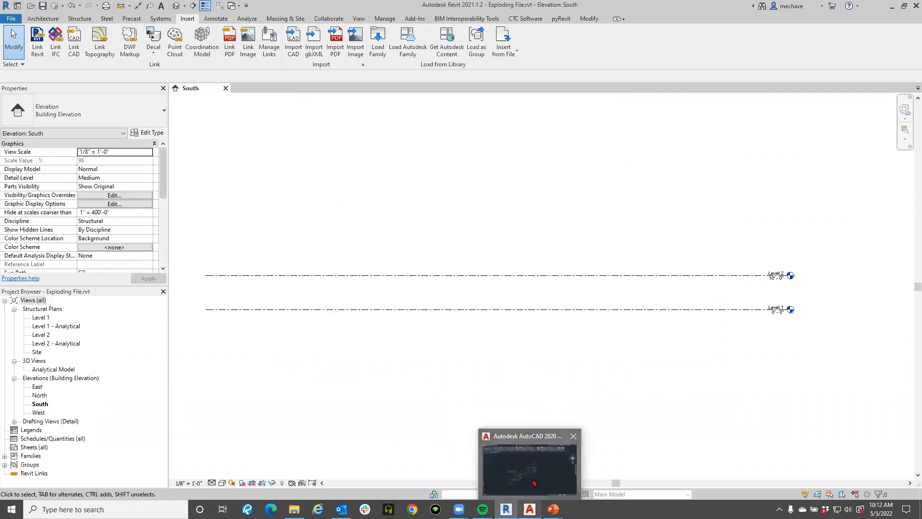
click(535, 475)
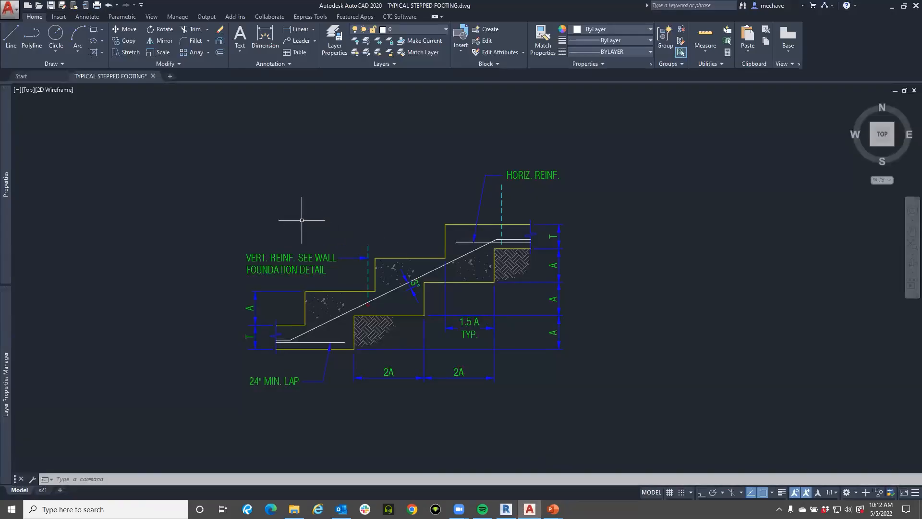
middle_drag(304, 212, 320, 210)
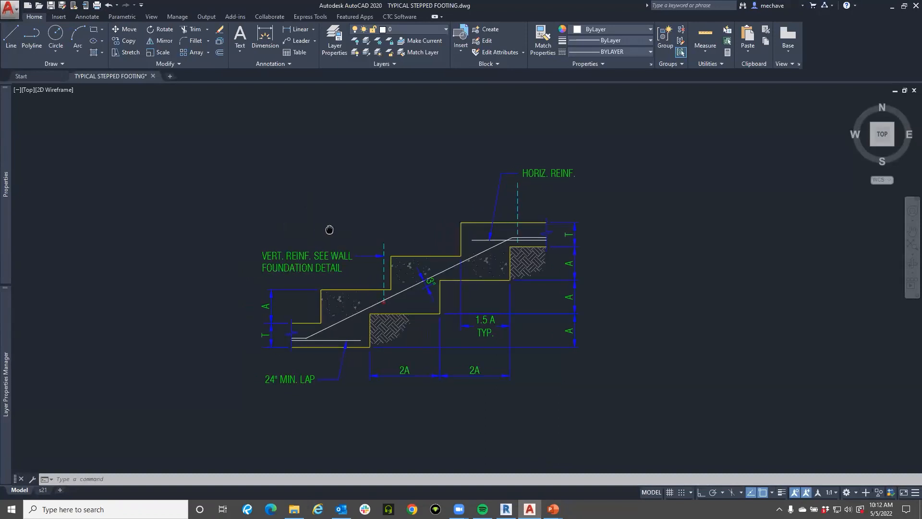
middle_drag(664, 333, 695, 326)
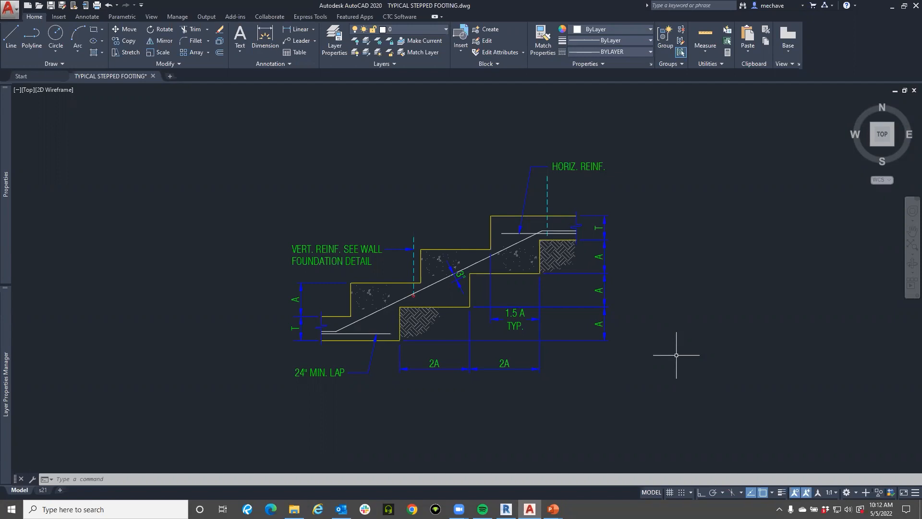
click(587, 399)
click(284, 359)
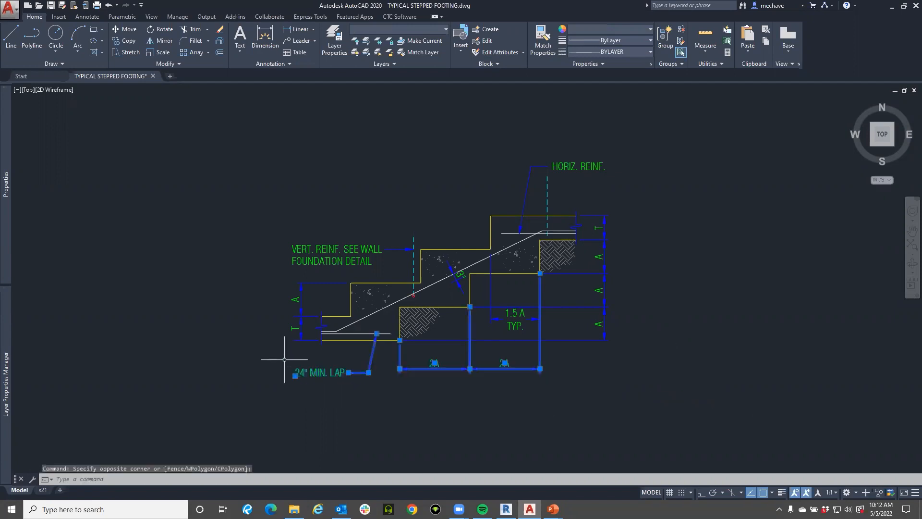
key(Delete)
- Erase the VERT. REINF. and HORIZ. REINF. notes with their leaders and the T and A dimensions on both sides of the footing
click(315, 370)
click(273, 226)
click(405, 265)
click(358, 199)
click(698, 180)
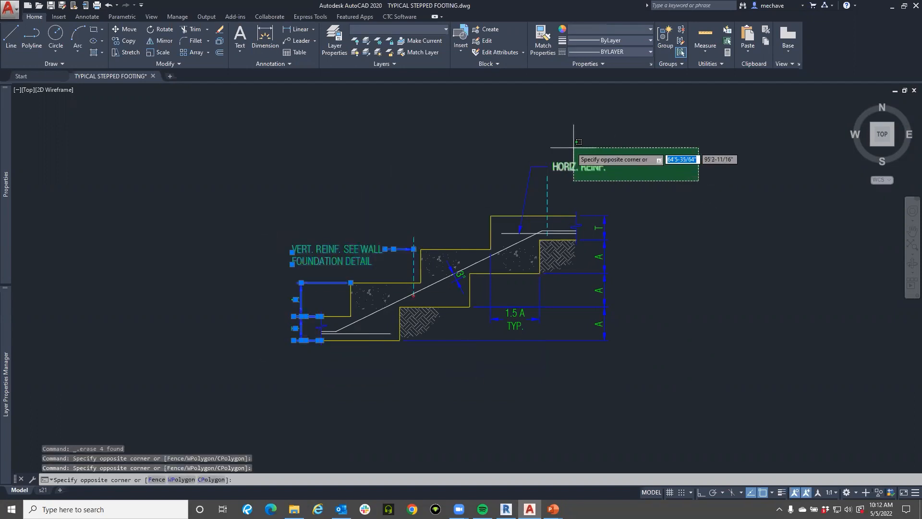
click(573, 148)
click(643, 167)
click(493, 149)
click(671, 424)
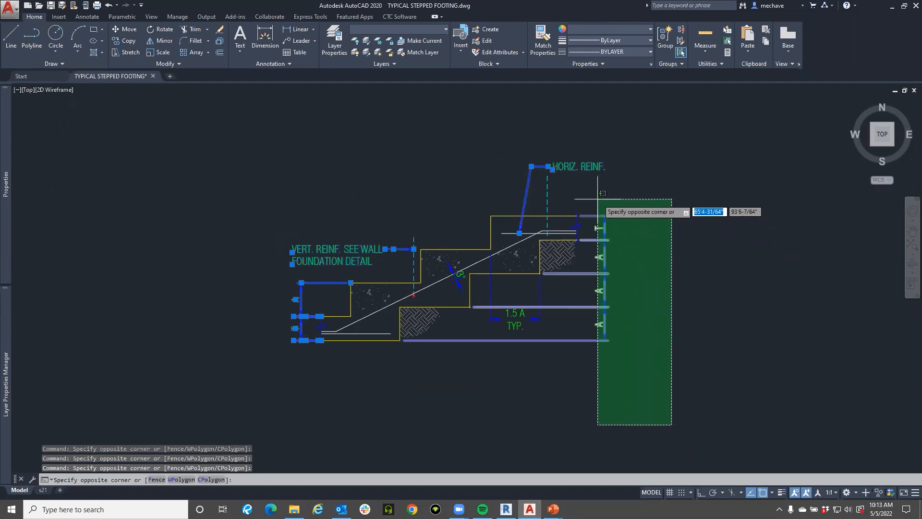
click(603, 193)
key(Delete)
- Erase the 1.5 A TYP. dimension and the 3" dimension on the sloped reinforcement
click(584, 351)
click(461, 254)
key(Delete)
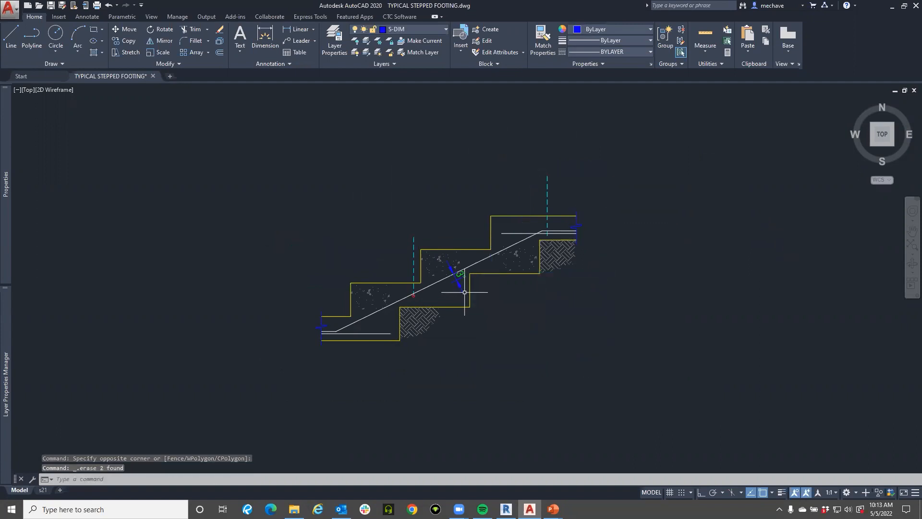
key(Delete)
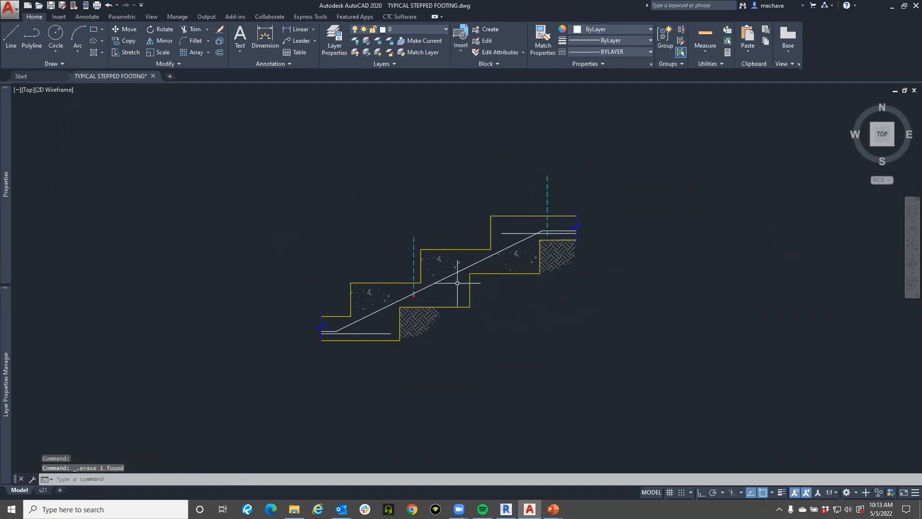
middle_drag(454, 375, 452, 364)
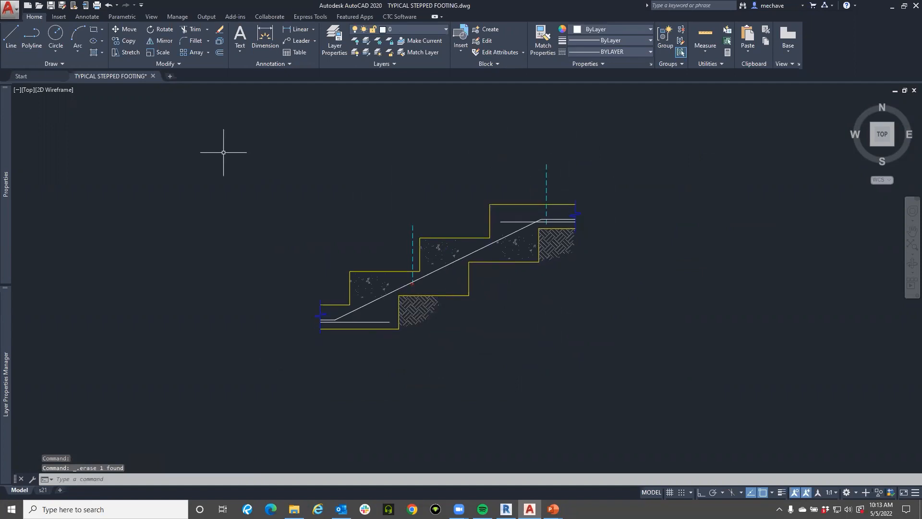
click(224, 153)
key(Escape)
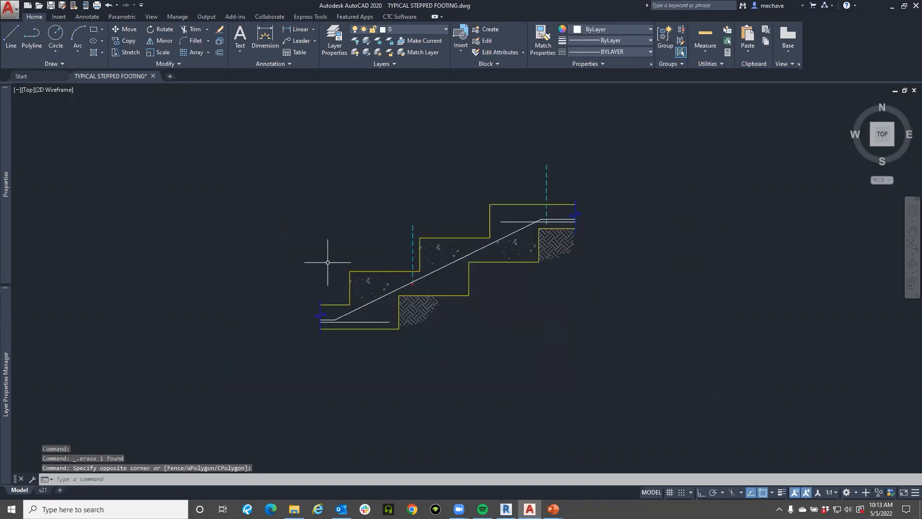
- Erase all the concrete and earth hatches from the stepped footing, leaving only the linework
click(371, 282)
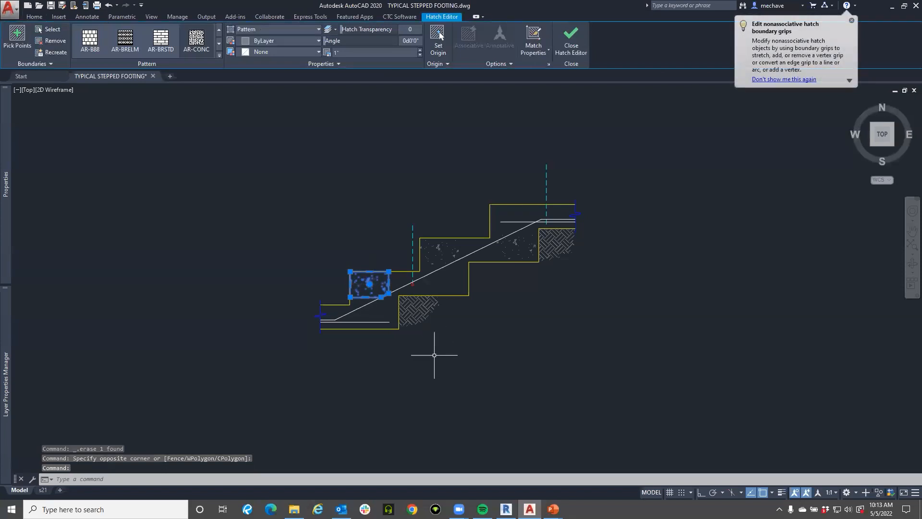
key(Delete)
click(418, 310)
key(Delete)
click(483, 245)
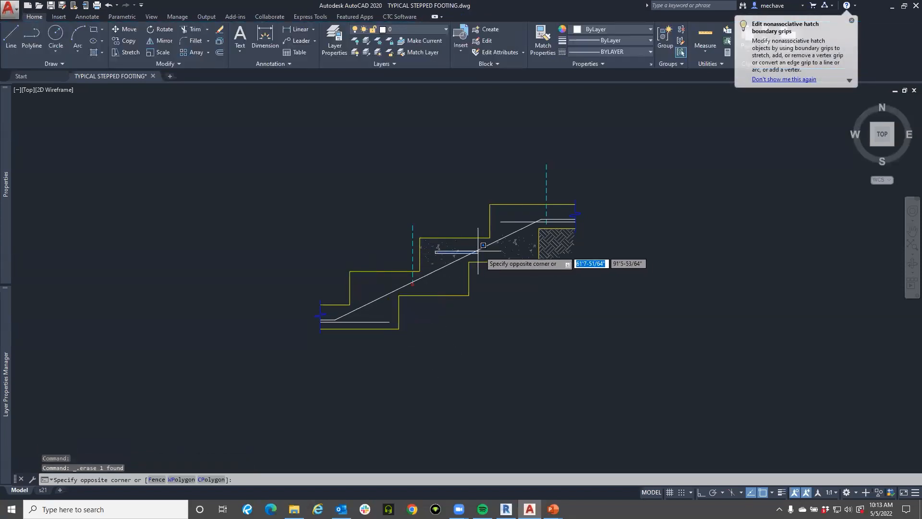
click(406, 274)
key(Delete)
click(547, 251)
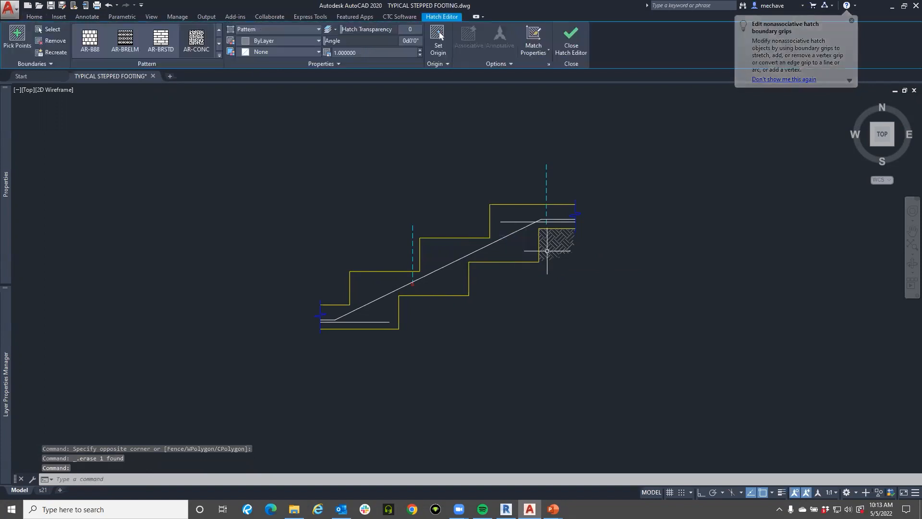
key(Delete)
middle_drag(458, 303, 457, 307)
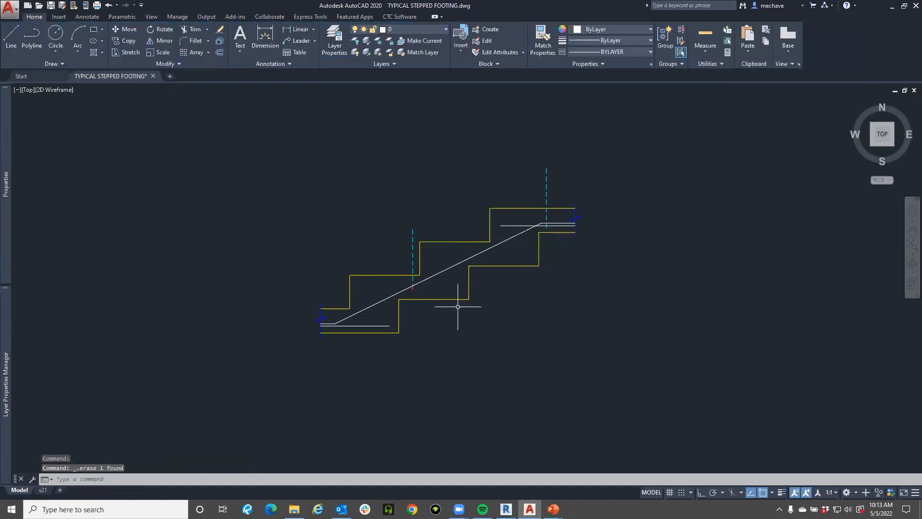
scroll(461, 317, up, 2)
scroll(509, 336, down, 2)
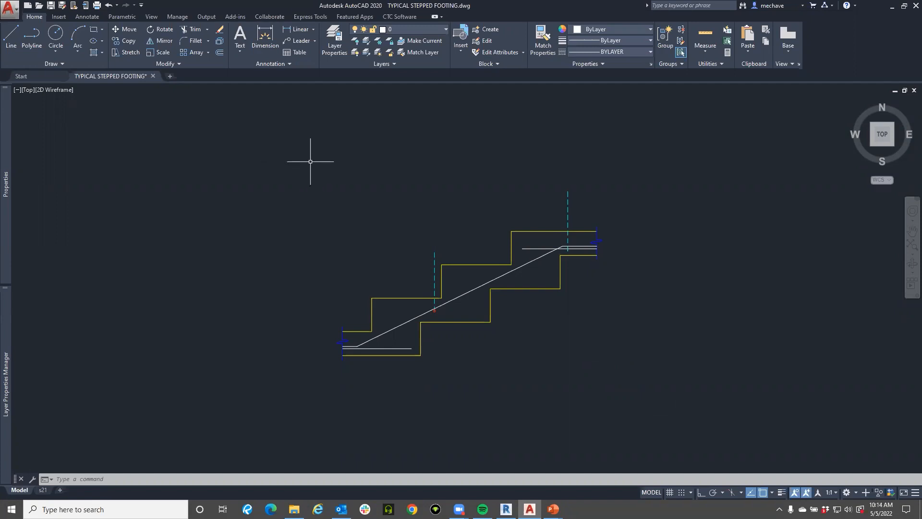
- Review the remaining linework, the drawing's layer list and the layer assigned to the footing outline
click(294, 168)
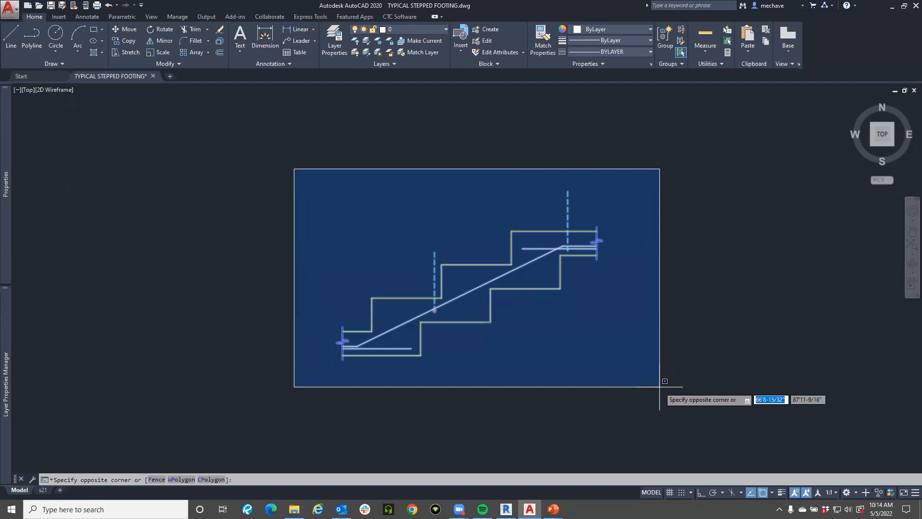
click(659, 386)
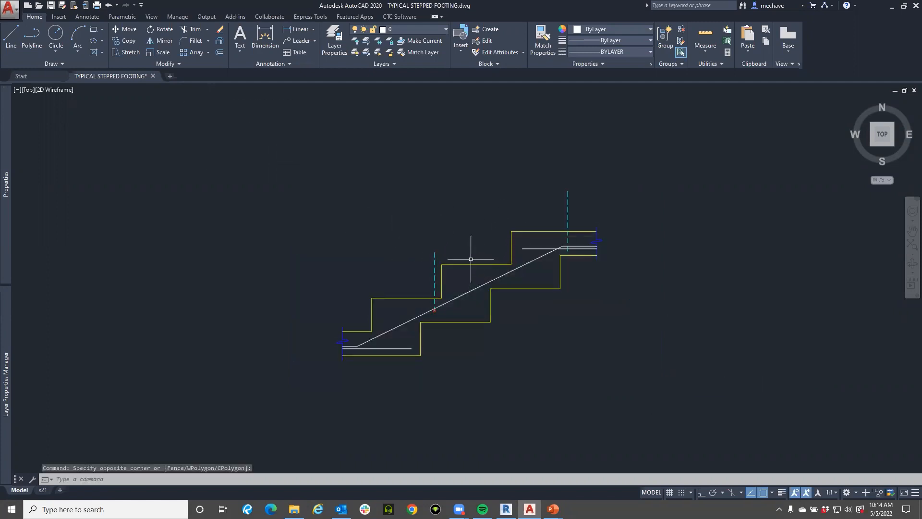
click(403, 30)
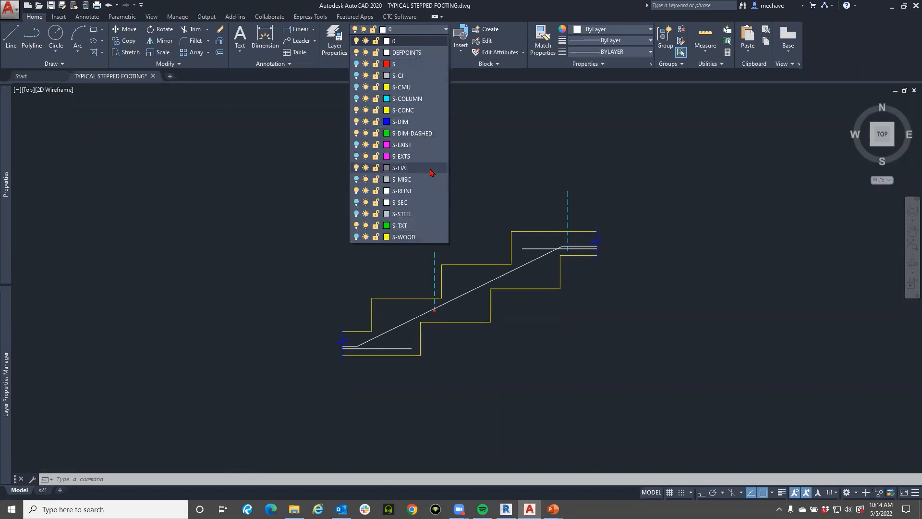
click(483, 167)
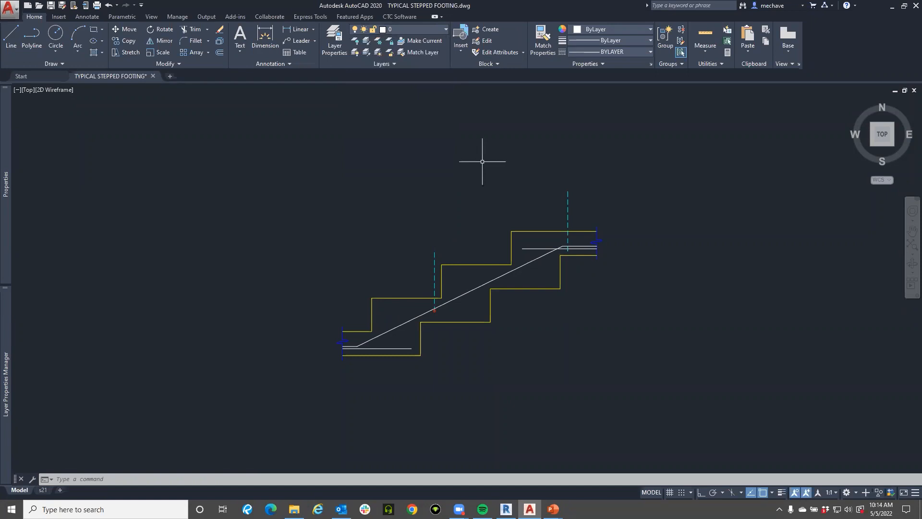
mouse_move(493, 265)
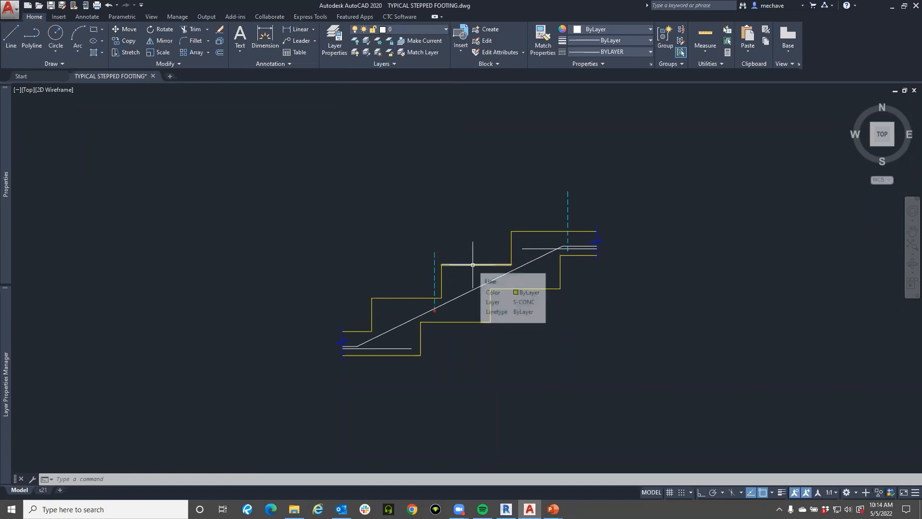
key(ctrl)
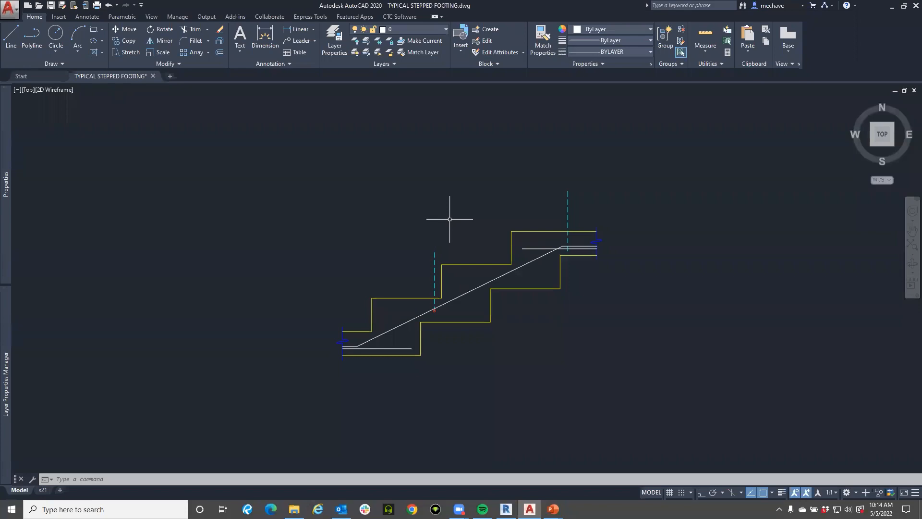
- Switch to Revit and examine the project's expanded Line Styles list for styles brought in from CAD layers
click(506, 509)
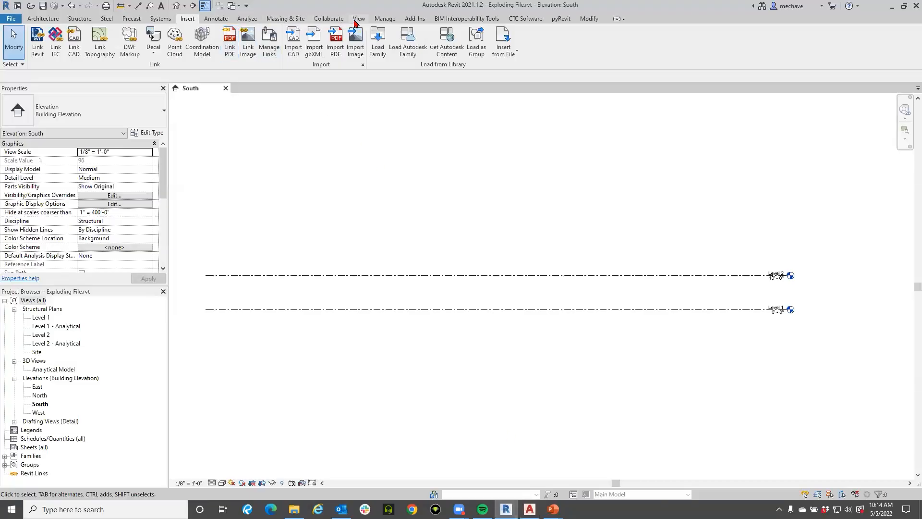
click(384, 19)
click(380, 56)
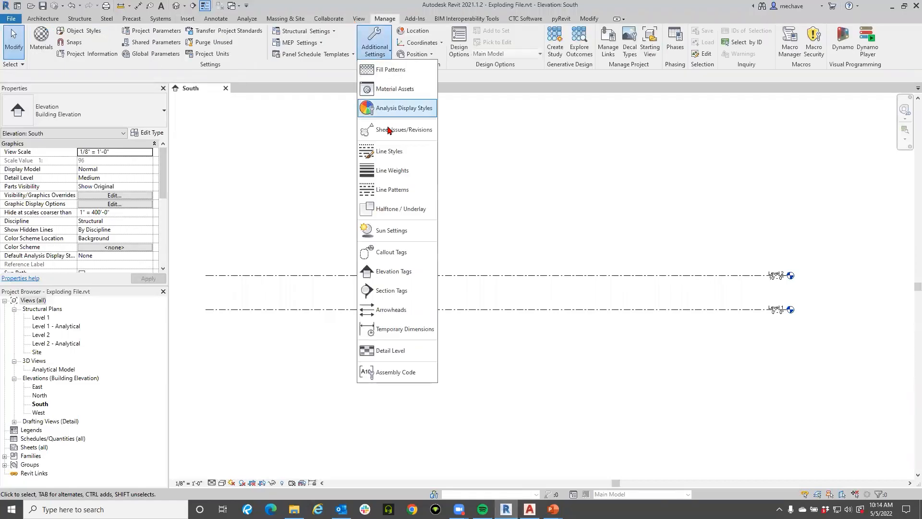
click(397, 152)
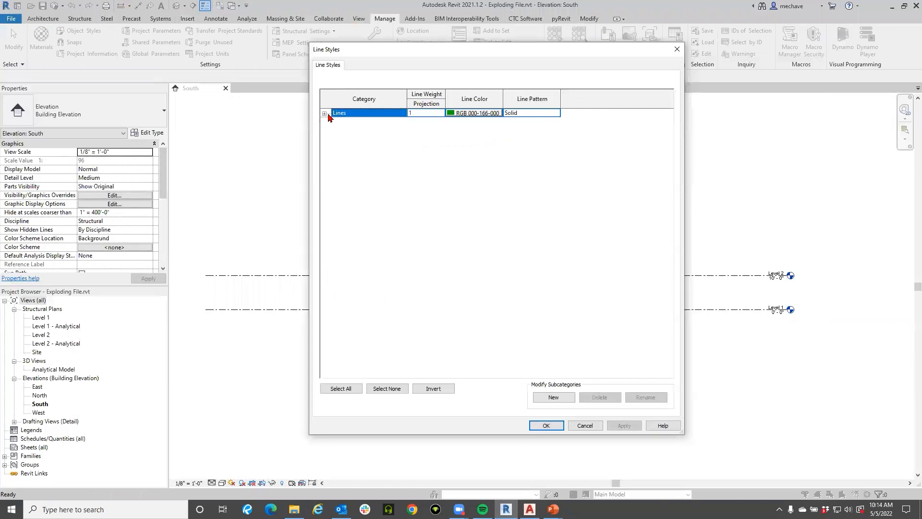
click(325, 114)
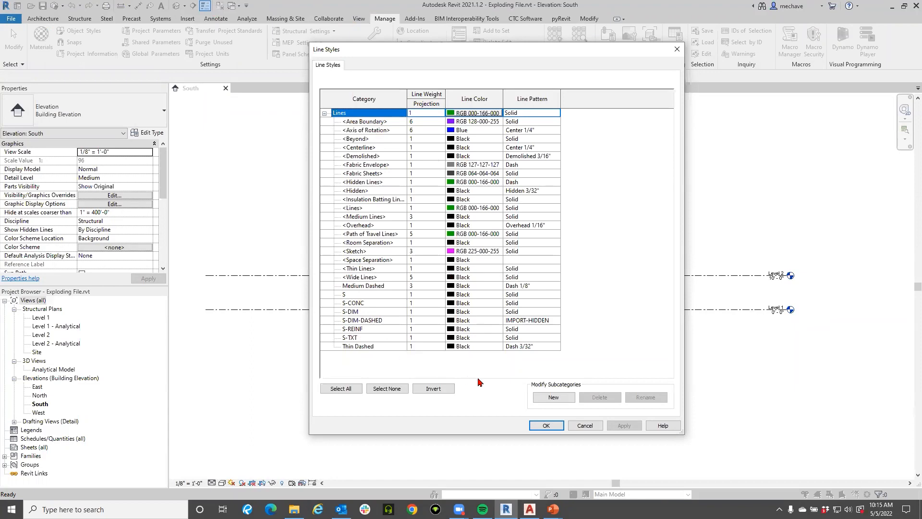
key(Escape)
- Close the Exploding File project without saving its changes and reopen it from the recent models
click(225, 89)
click(479, 260)
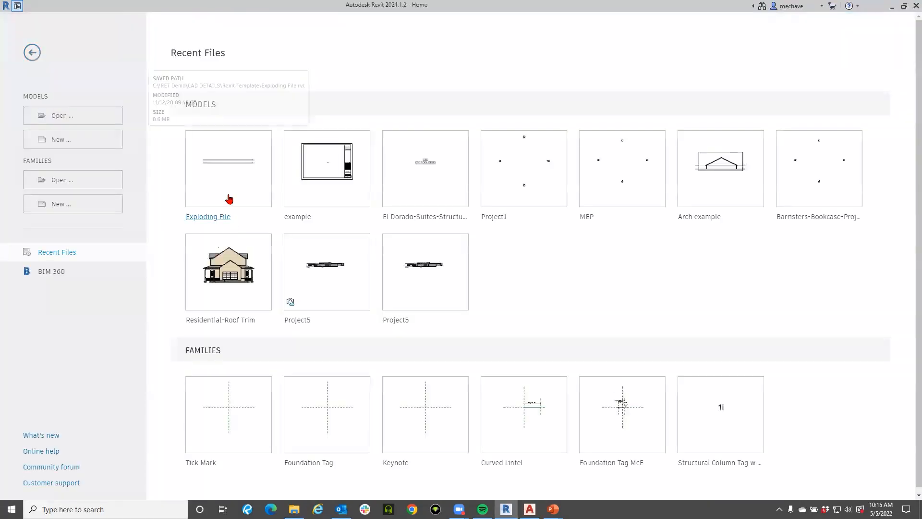
click(228, 198)
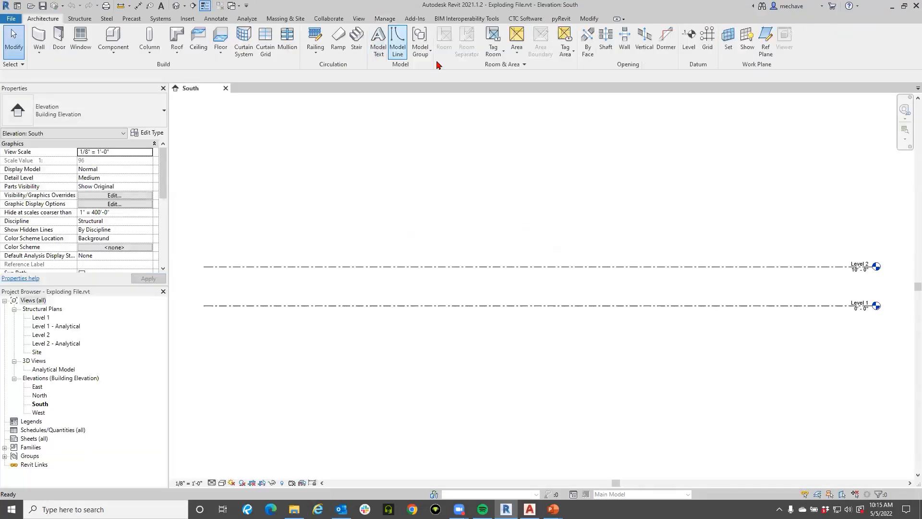
- Examine all the line style subcategories under Lines in the reopened project
click(384, 18)
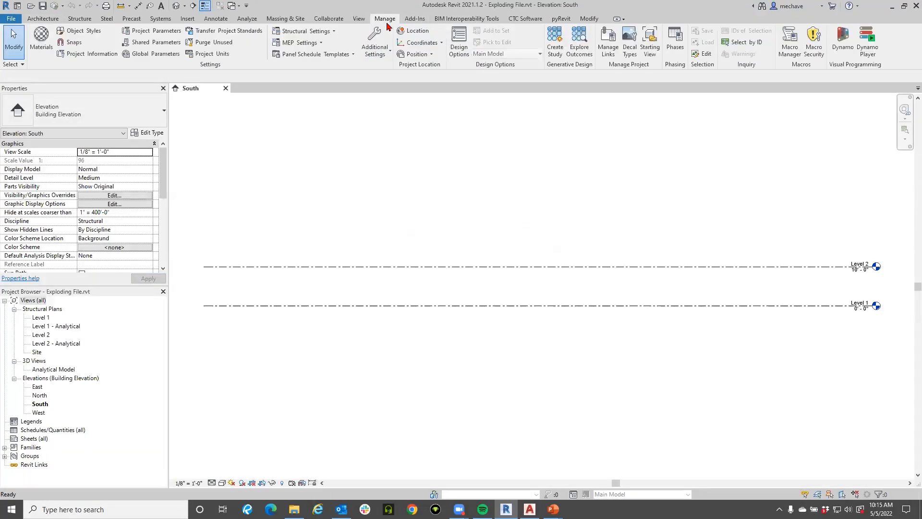
click(375, 48)
click(406, 152)
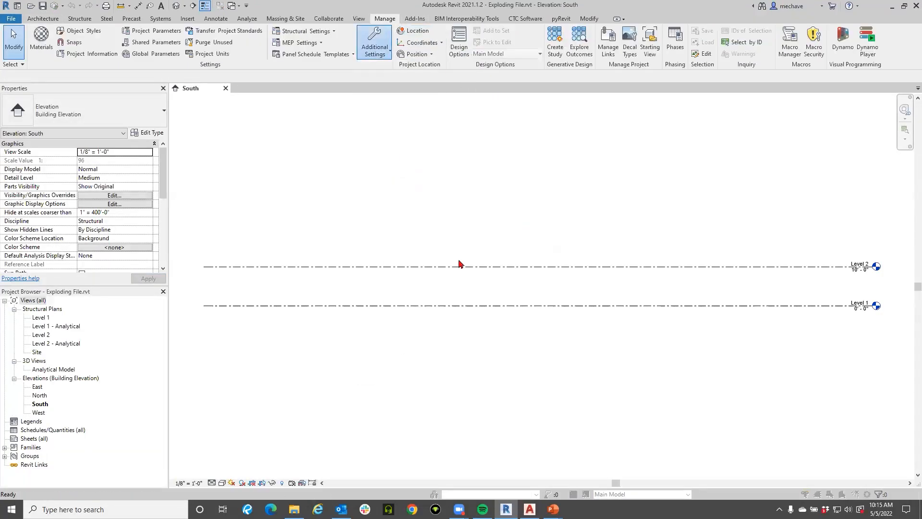
click(324, 114)
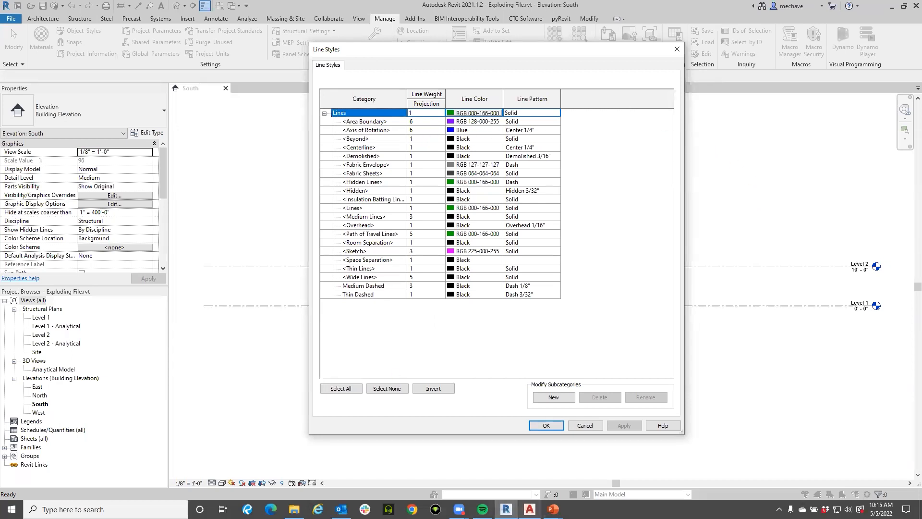
- Switch to AutoCAD and check the layer assigned to the lower horizontal line on the footing's upper outline
click(529, 508)
scroll(462, 295, up, 2)
scroll(468, 291, up, 2)
scroll(468, 283, down, 2)
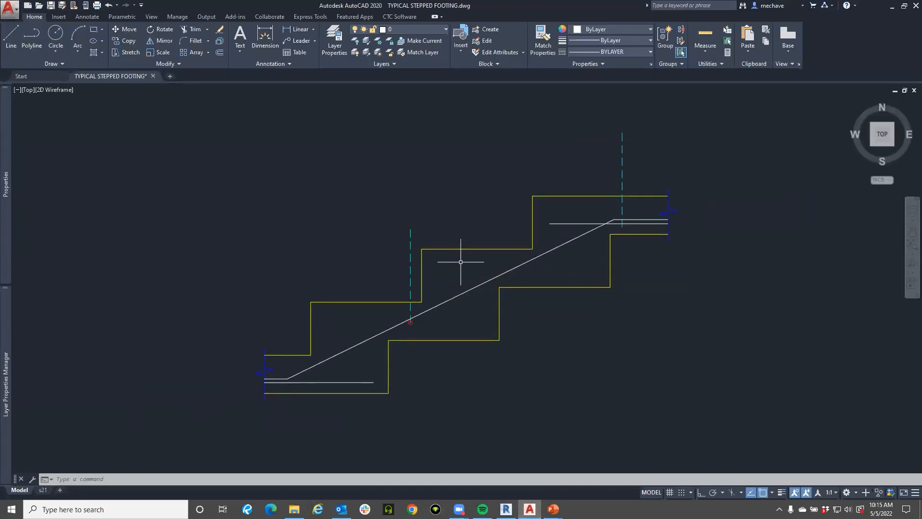
key(ctrl)
click(354, 318)
click(331, 300)
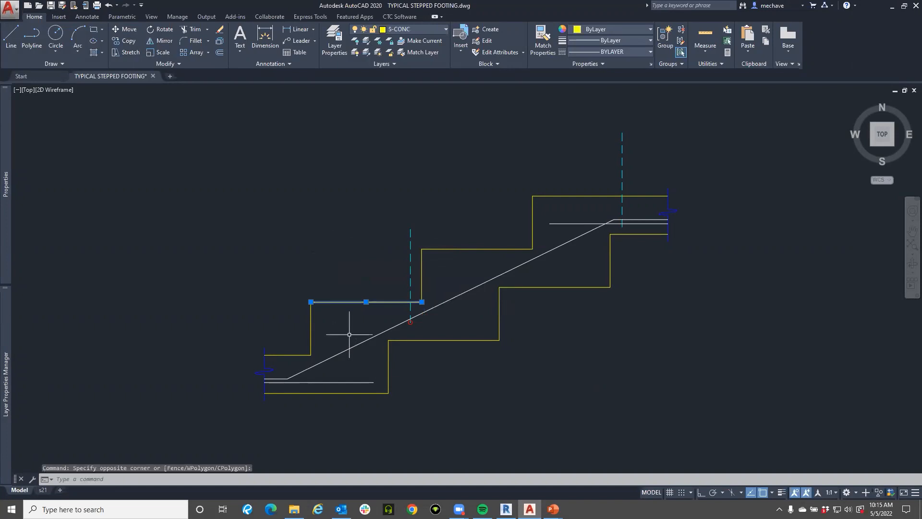
key(ctrl)
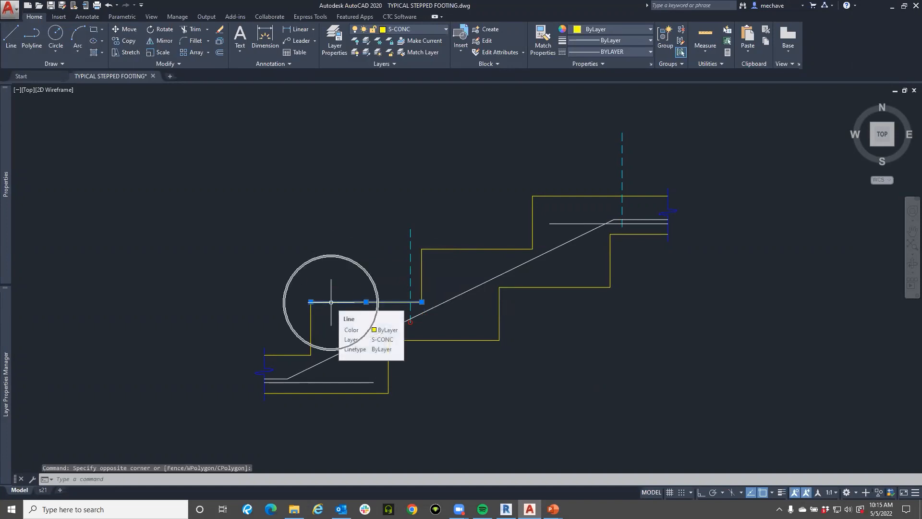
key(ctrl)
- Return to Revit and close the Line Styles dialog without making changes
click(505, 510)
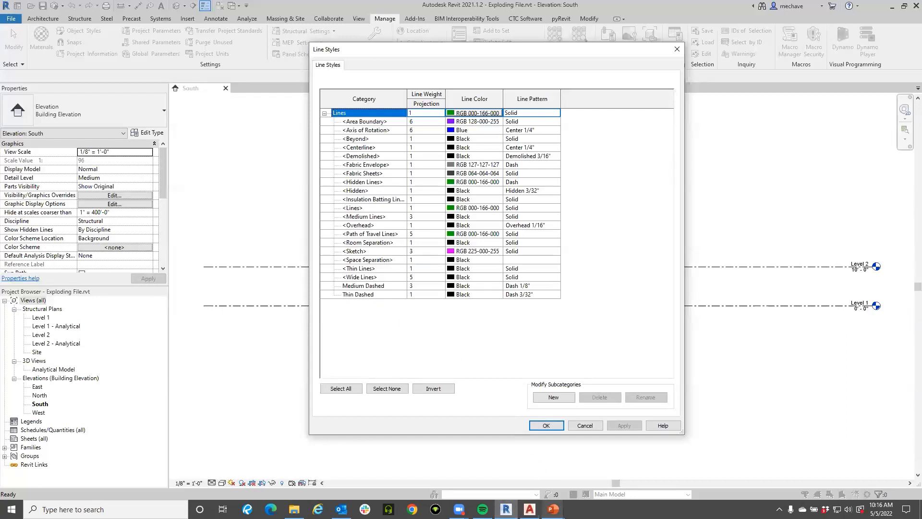
mouse_move(552, 508)
key(Escape)
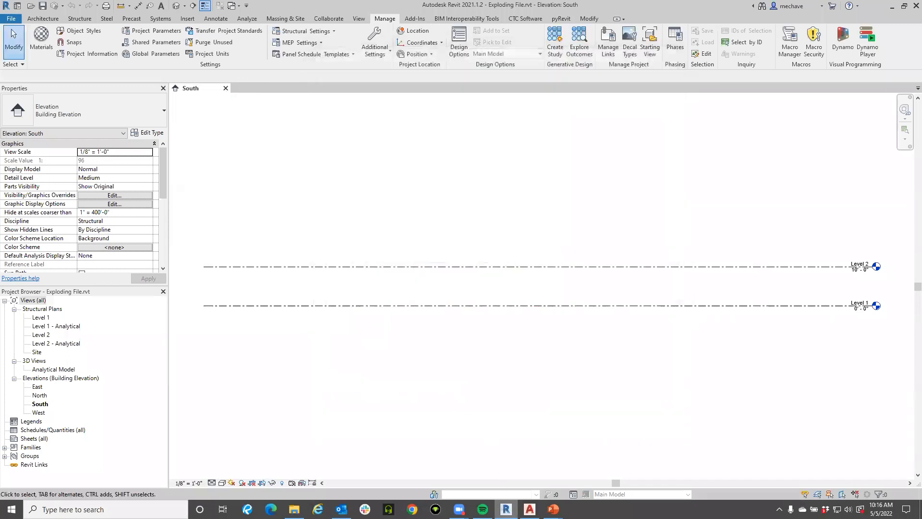
- Switch back to AutoCAD, recheck the layer of the footing's upper outline segment and clear the selection
mouse_move(505, 509)
click(529, 509)
key(Escape)
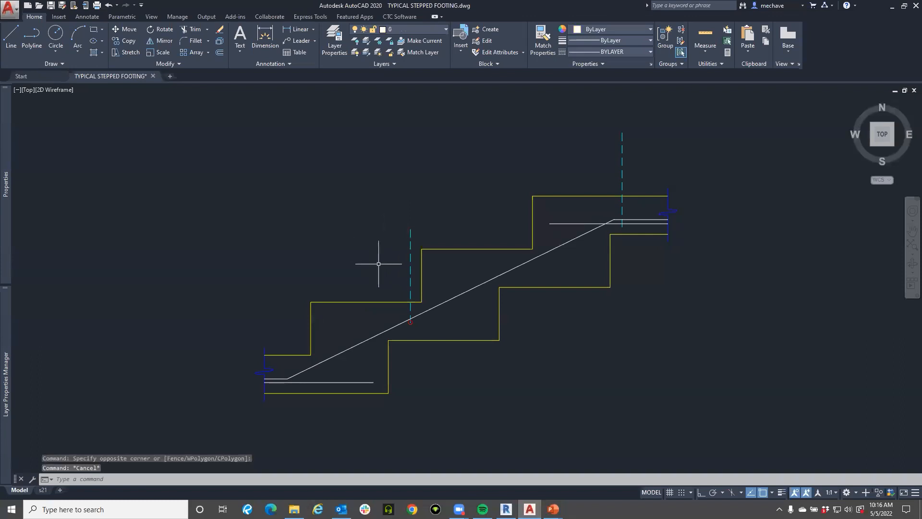
click(361, 302)
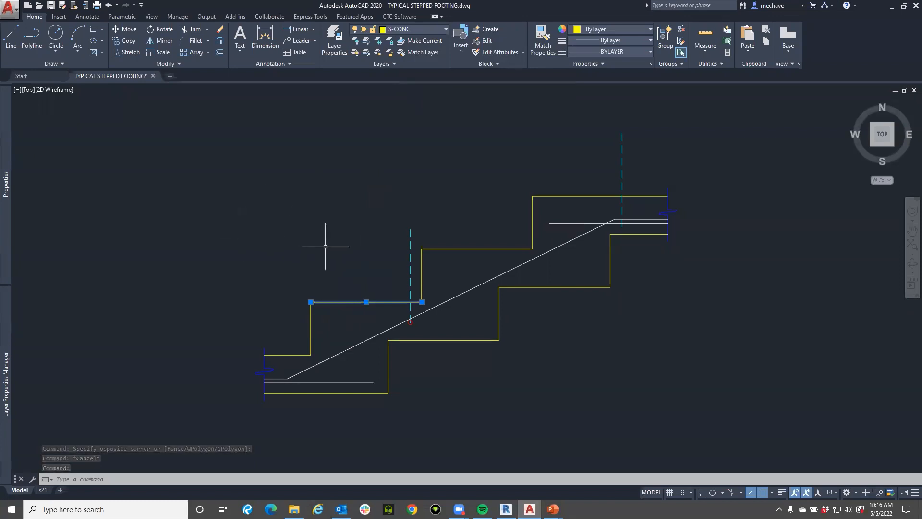
key(Escape)
- Run OVERKILL on all the stepped footing linework with the default comparison settings to delete duplicate and overlapping objects
scroll(399, 265, down, 2)
drag(241, 138, 635, 402)
text(ov)
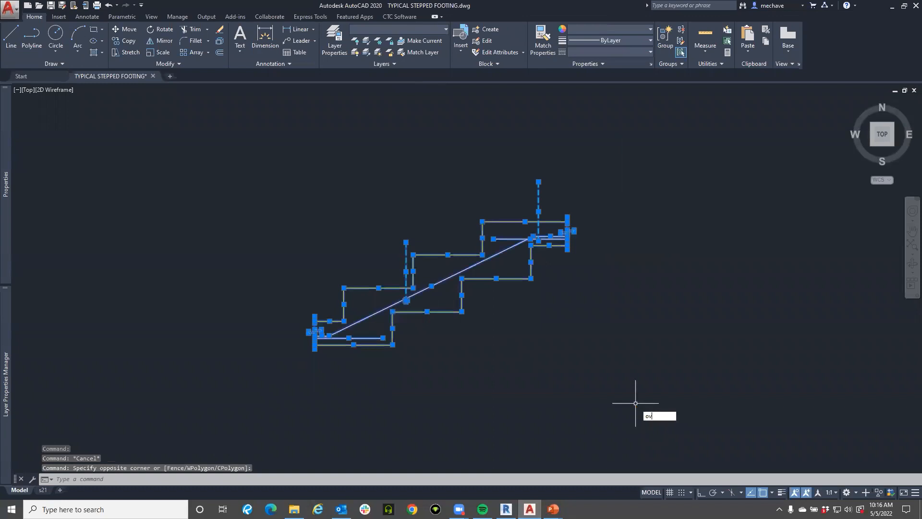
text(erkill)
key(Return)
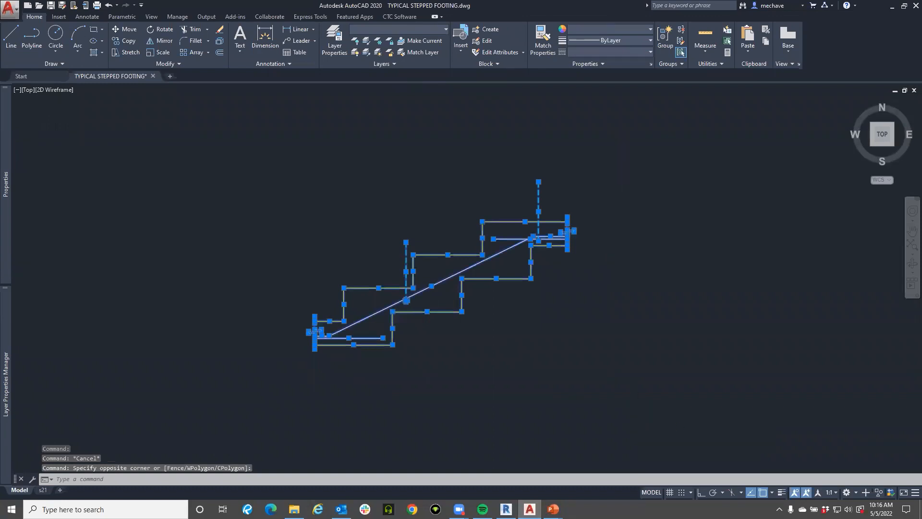
drag(455, 151, 671, 154)
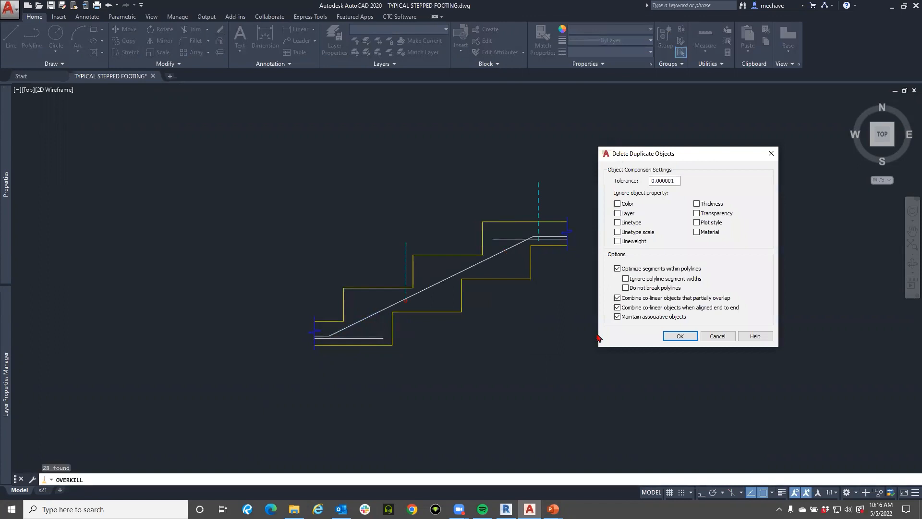
click(670, 336)
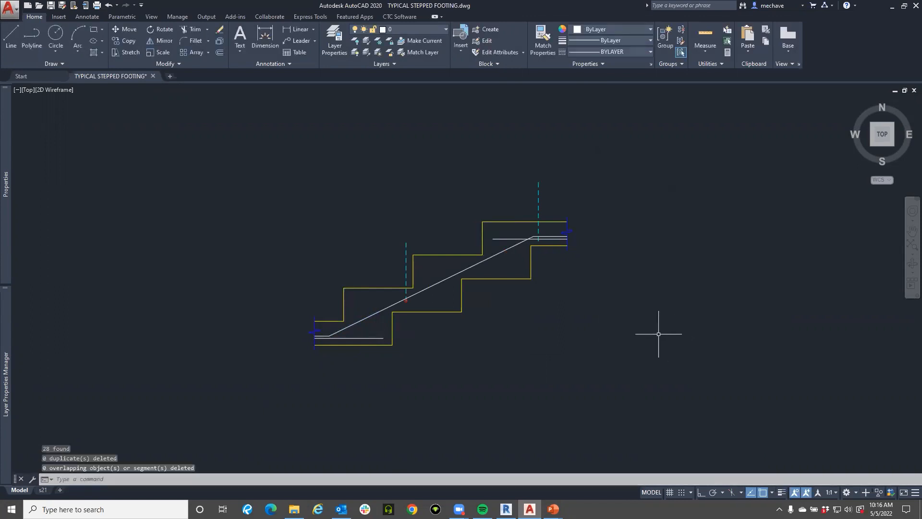
- Purge all unused named items from the drawing, confirming all checked items at once
text(PU)
click(486, 353)
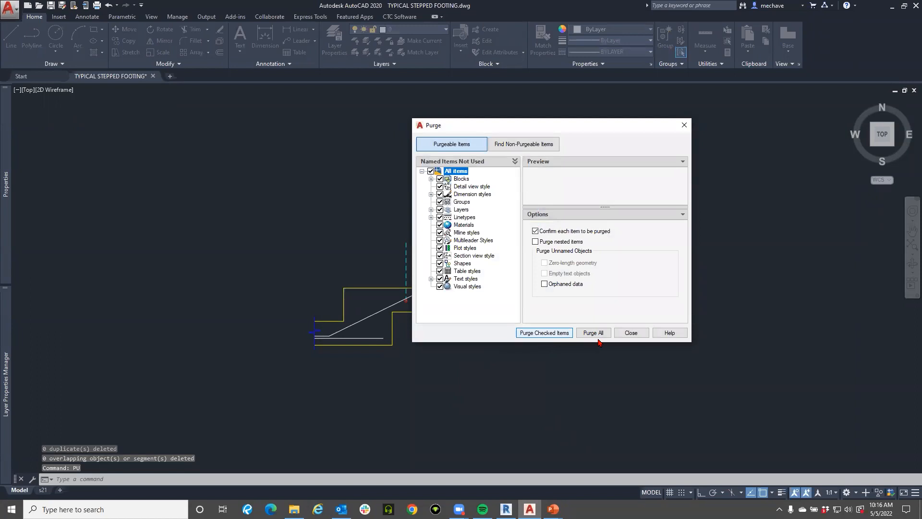
click(594, 333)
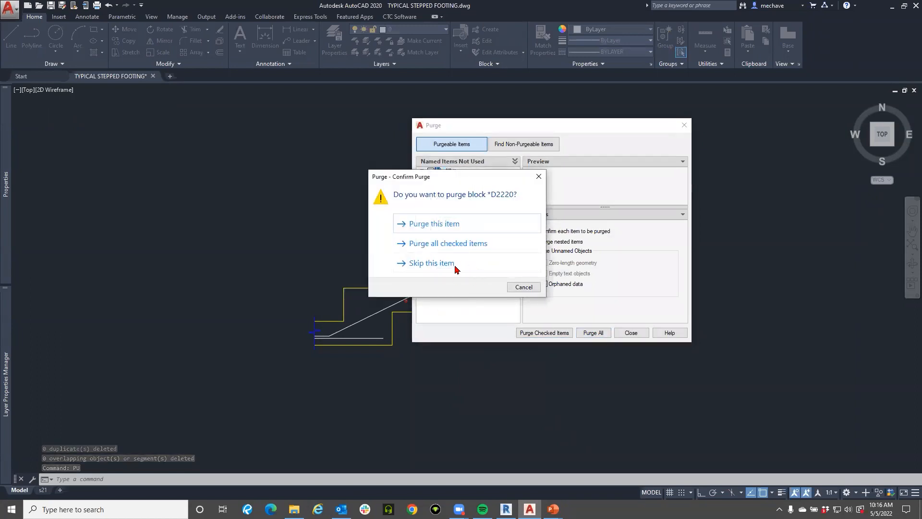
click(447, 244)
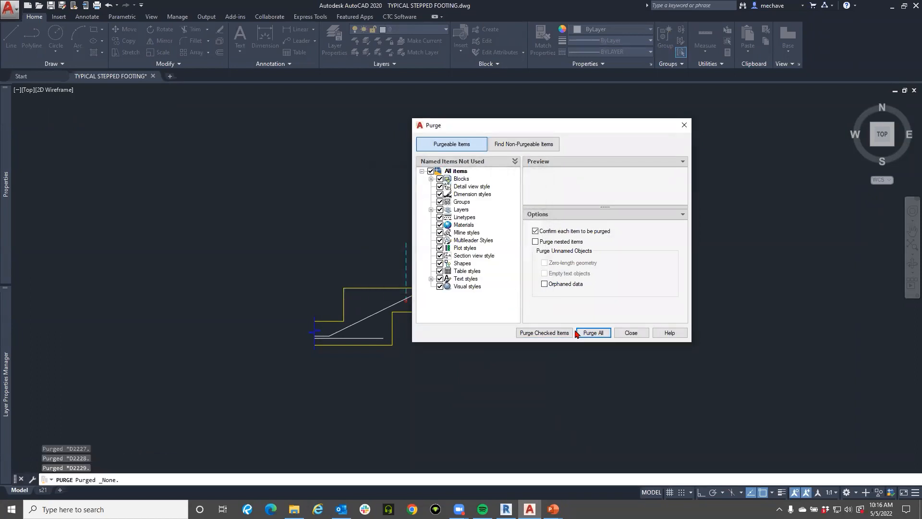
click(630, 333)
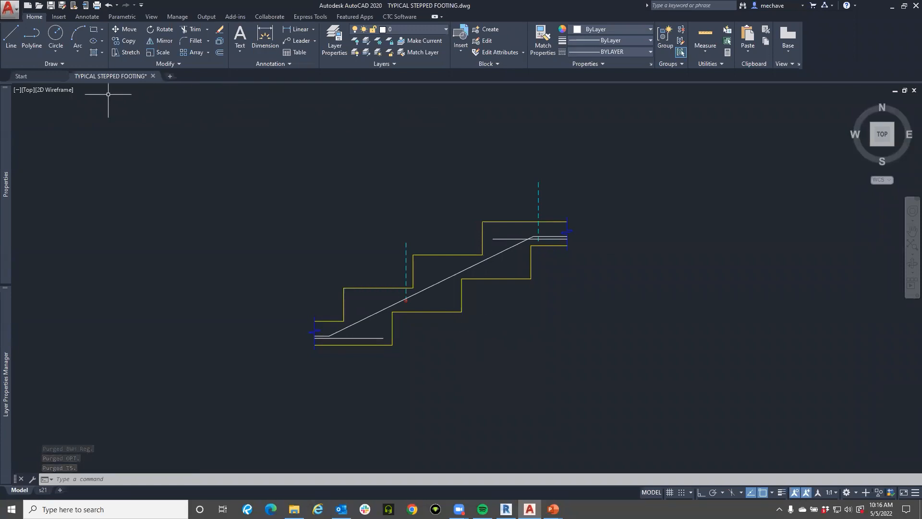
mouse_move(114, 85)
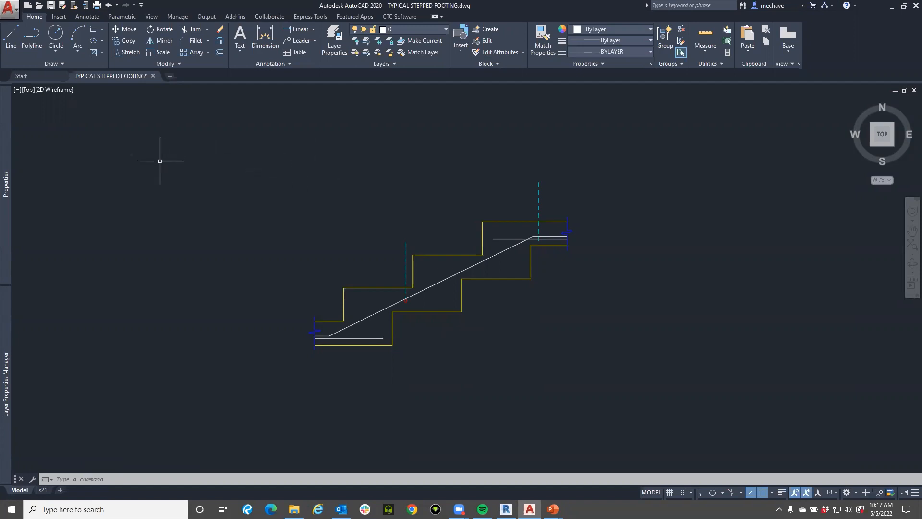
mouse_move(81, 80)
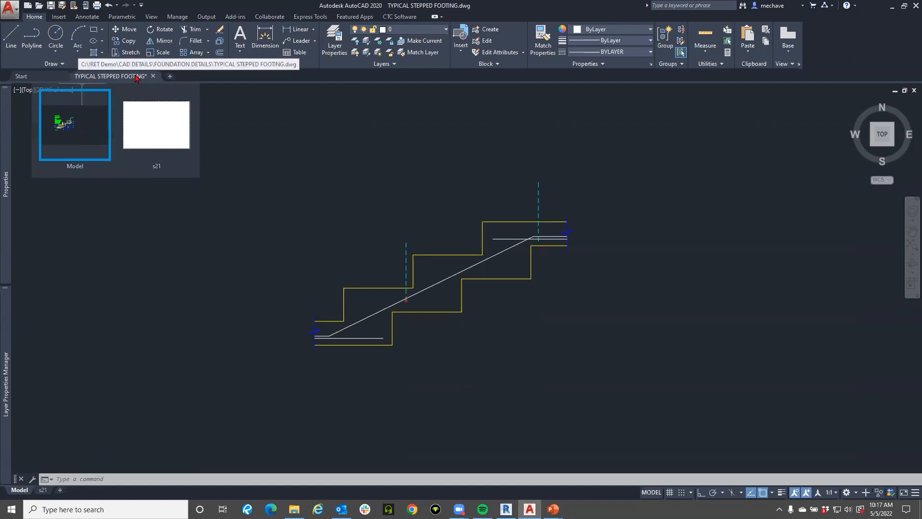
click(67, 116)
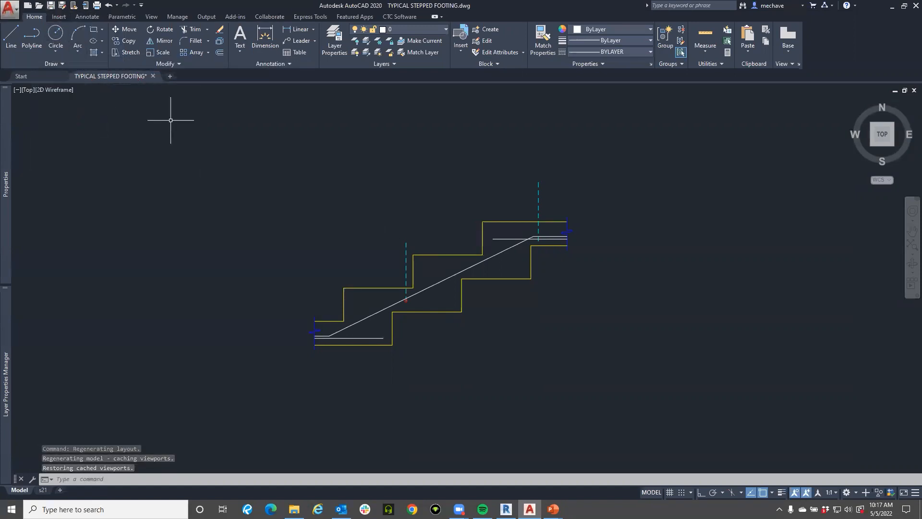
click(9, 9)
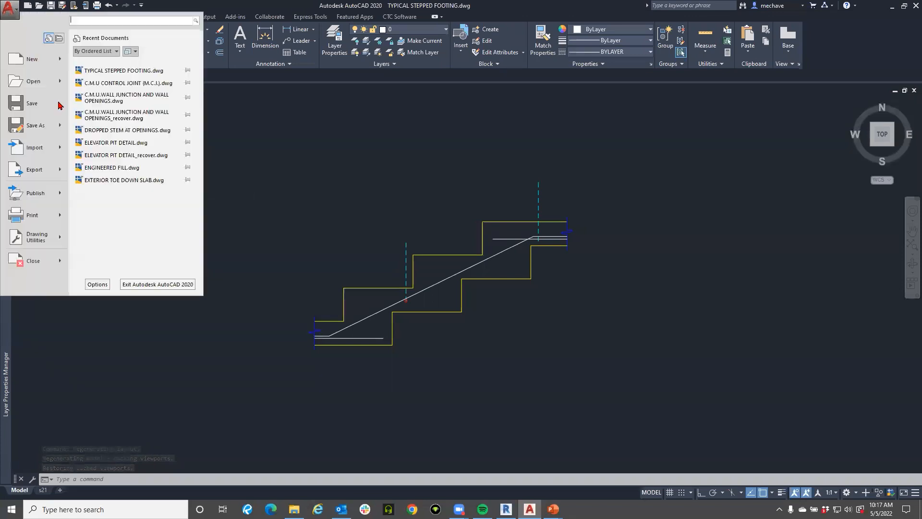
click(327, 171)
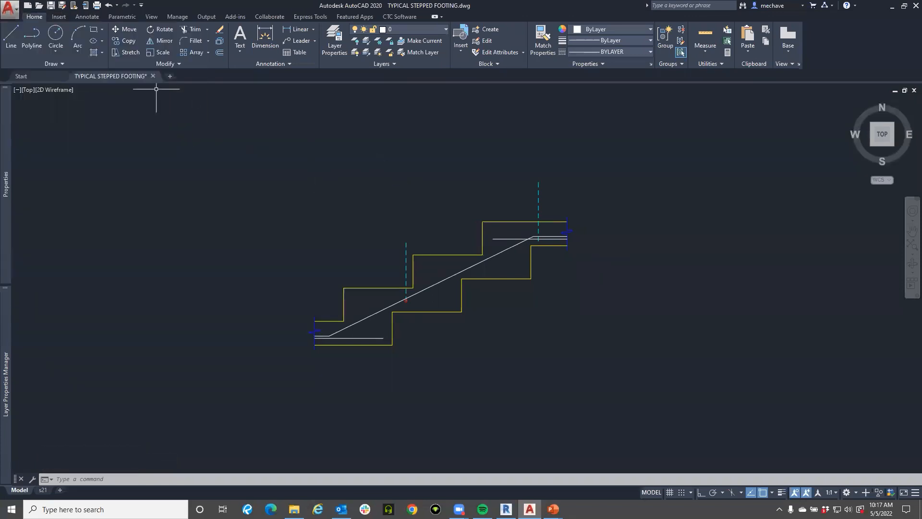
- Save a copy of the cleaned drawing in the FOUNDATION DETAILS folder as TYPICAL STEPPED FOOTING EX.dwg
click(14, 17)
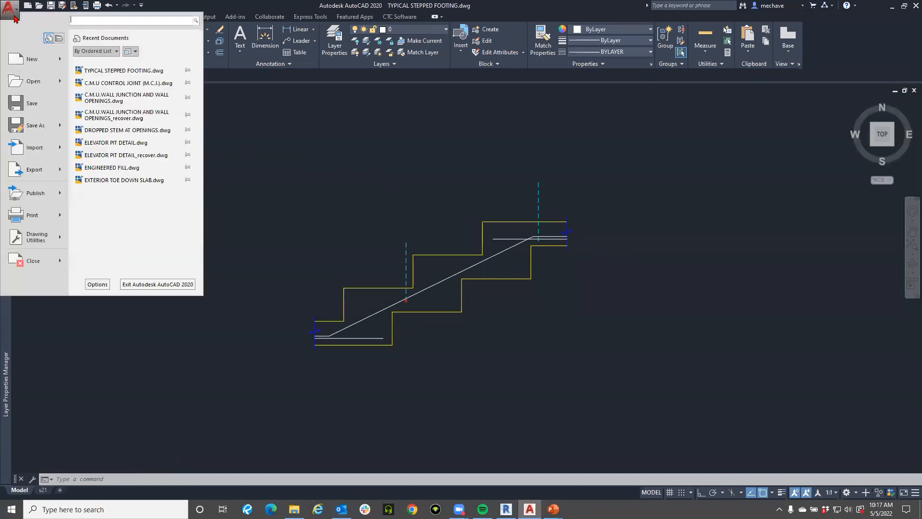
click(34, 125)
click(427, 364)
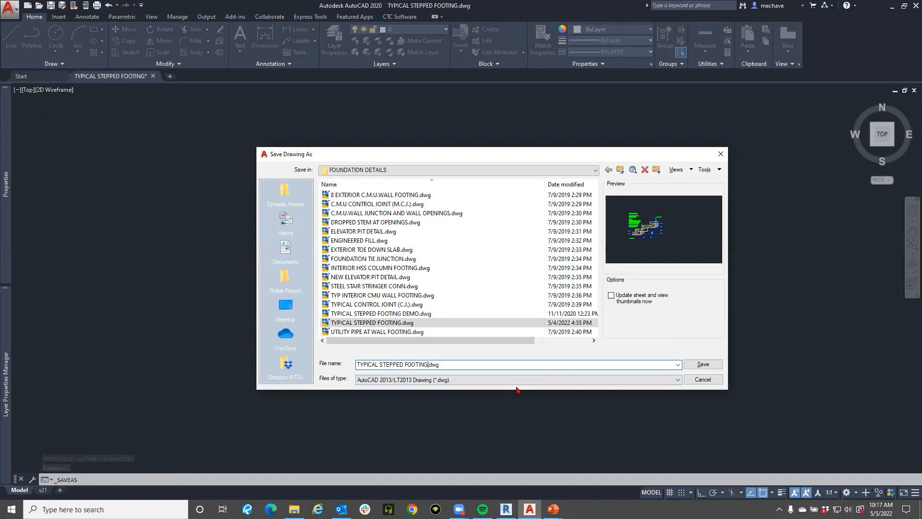
text(EX)
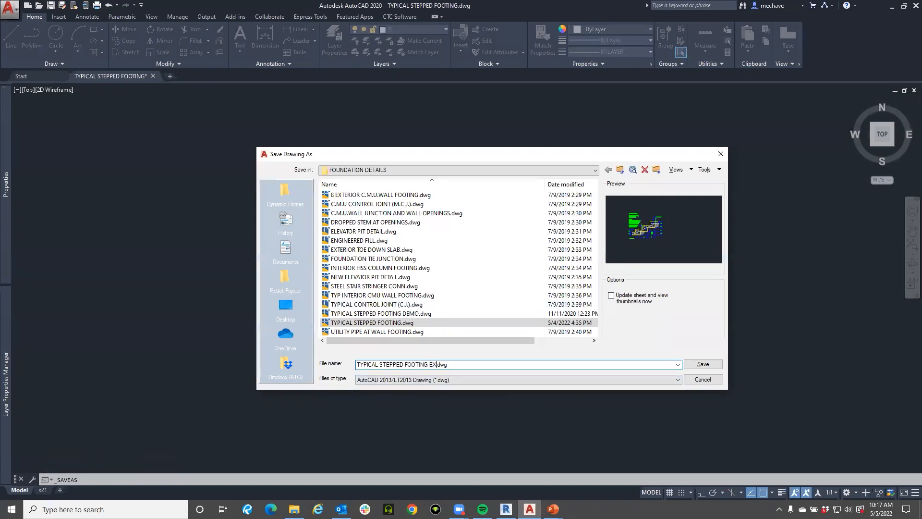
click(689, 366)
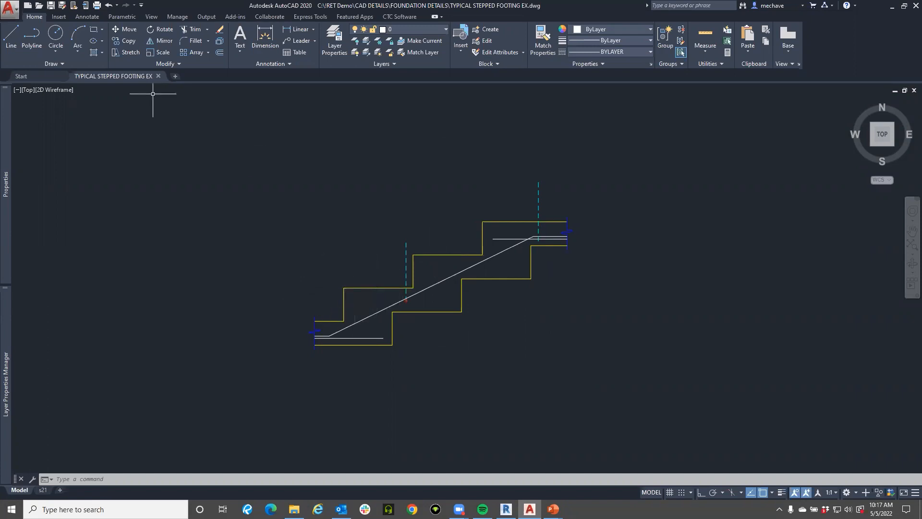
- Close the saved drawing and switch to the Exploding File project in Revit
click(159, 77)
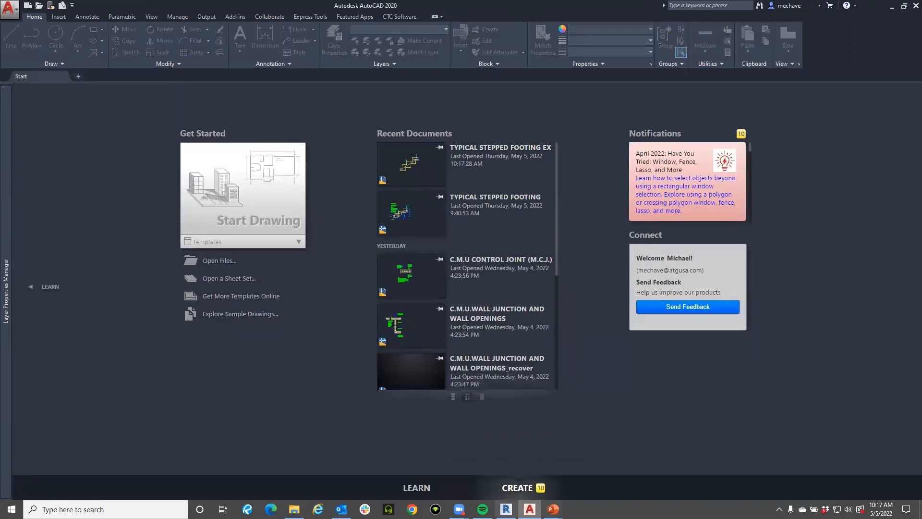
click(506, 509)
middle_drag(468, 250, 358, 245)
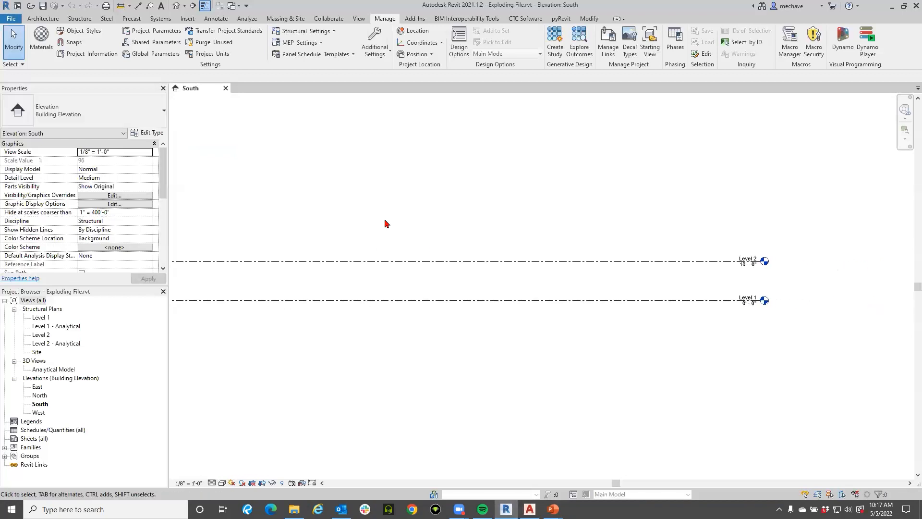
click(358, 18)
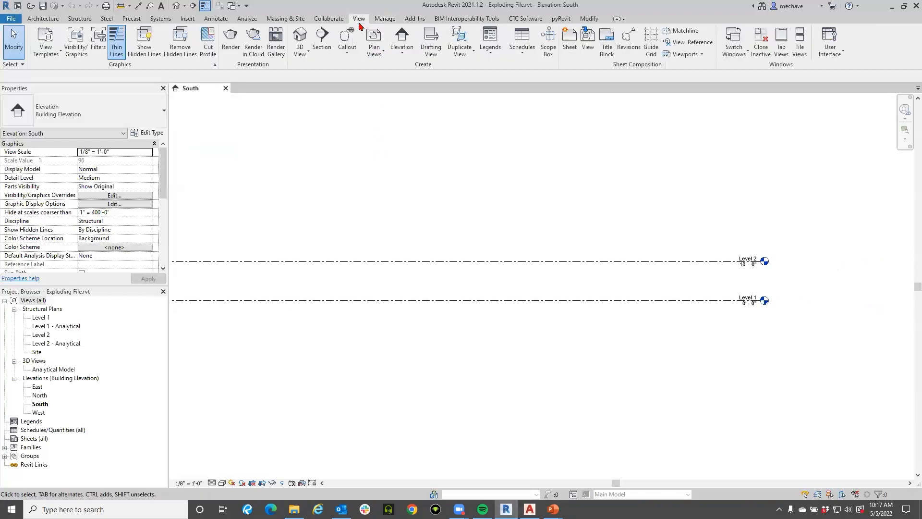
click(431, 48)
click(447, 198)
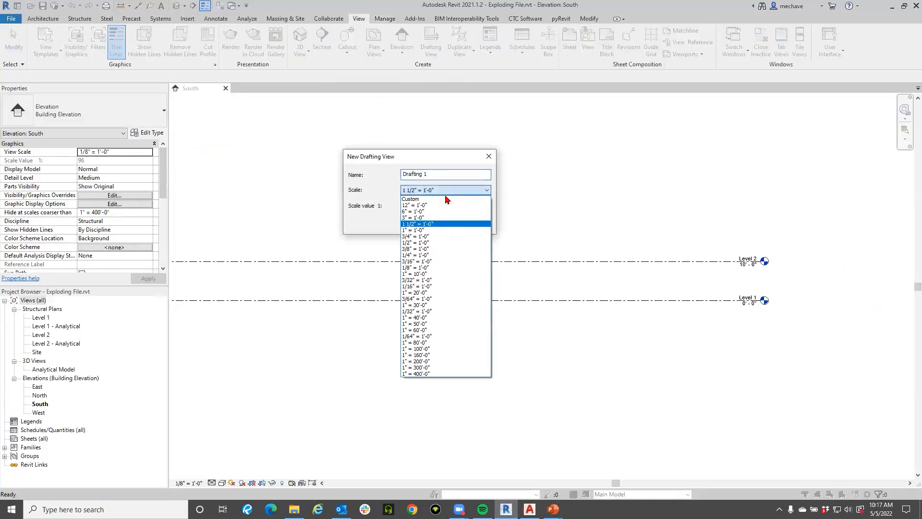
click(441, 244)
key(shift+Tab)
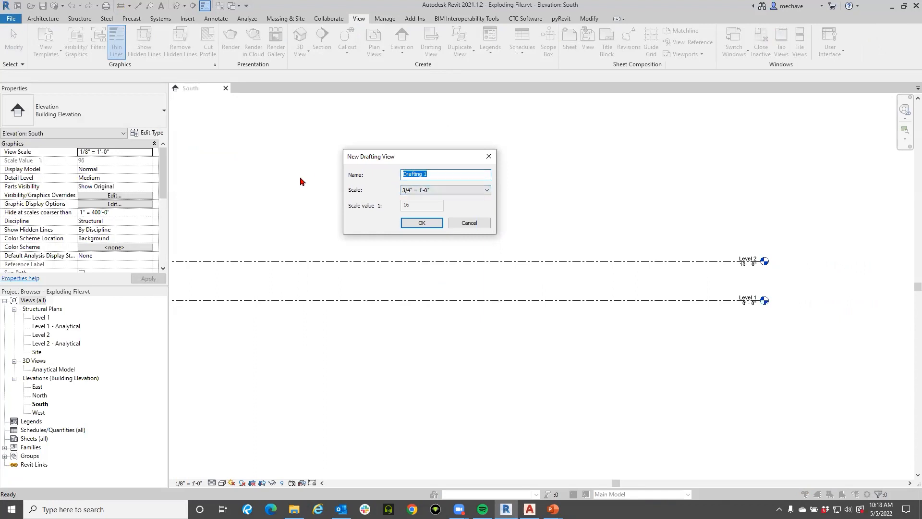
text(Stepped Footing)
drag(440, 174, 387, 179)
click(469, 223)
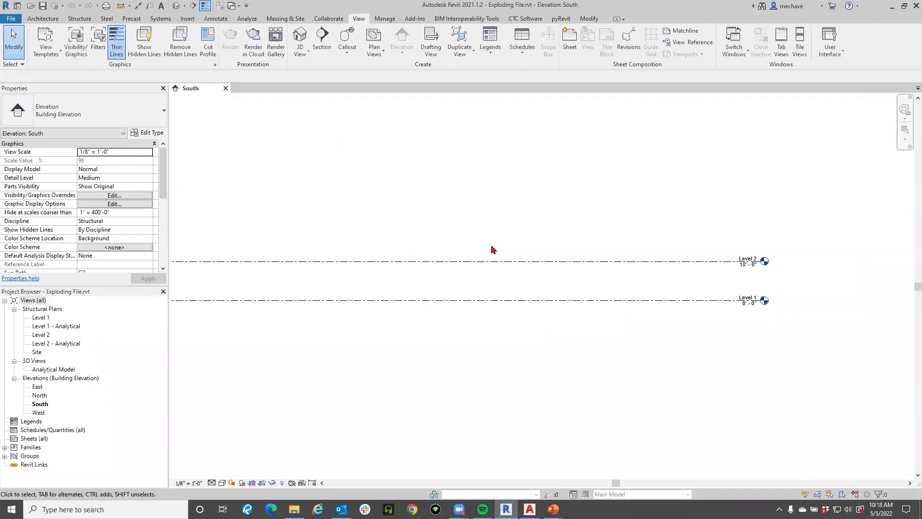
- Examine the CTC Software add-in tools, including the Hive CMS and Detail Link for AutoCAD details
click(516, 21)
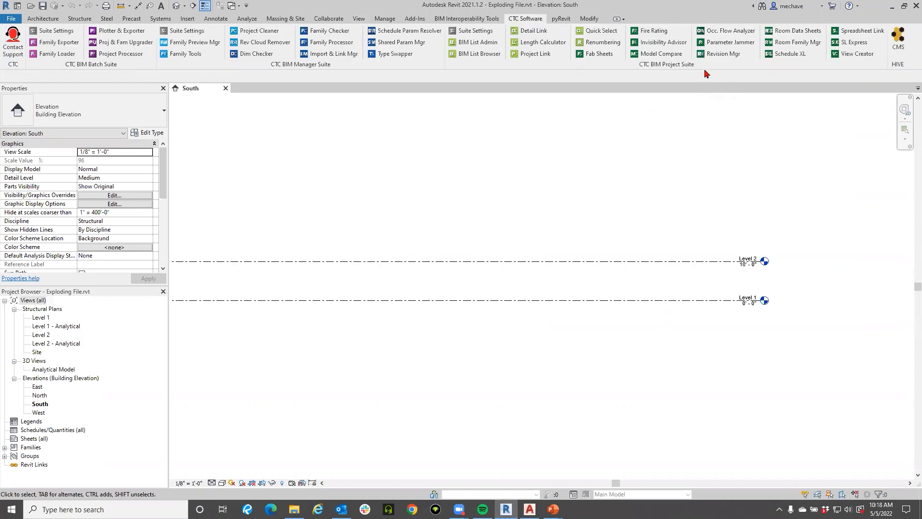
click(897, 52)
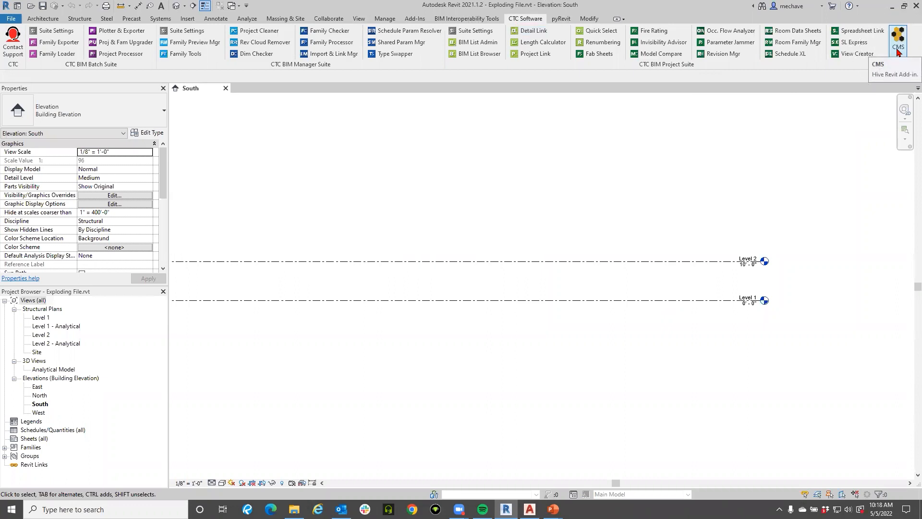
click(898, 52)
click(898, 52)
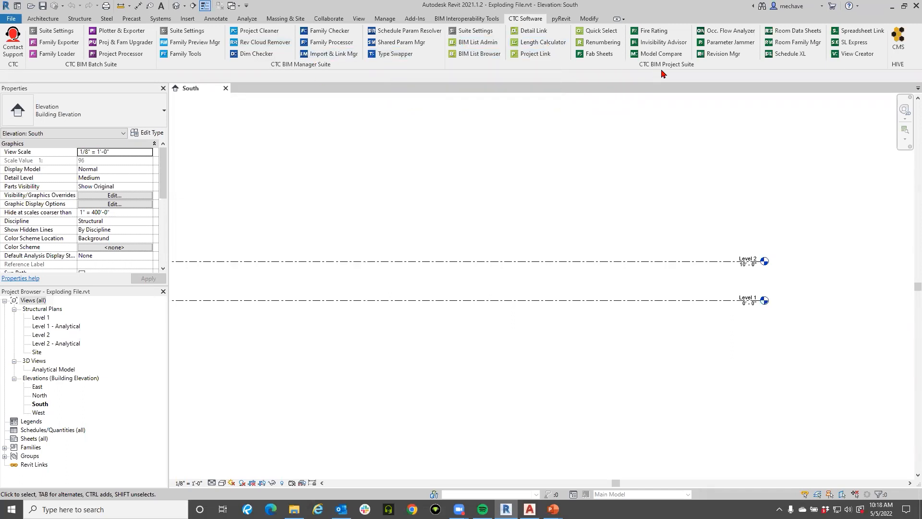
key(ctrl)
key(ctrl)
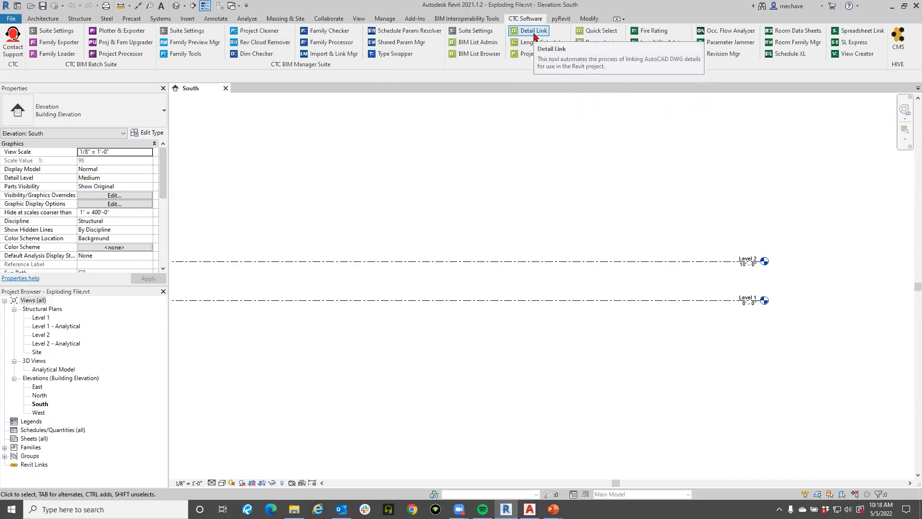
key(ctrl)
key(ctrl)
key(ctrl)
key(ctrl)
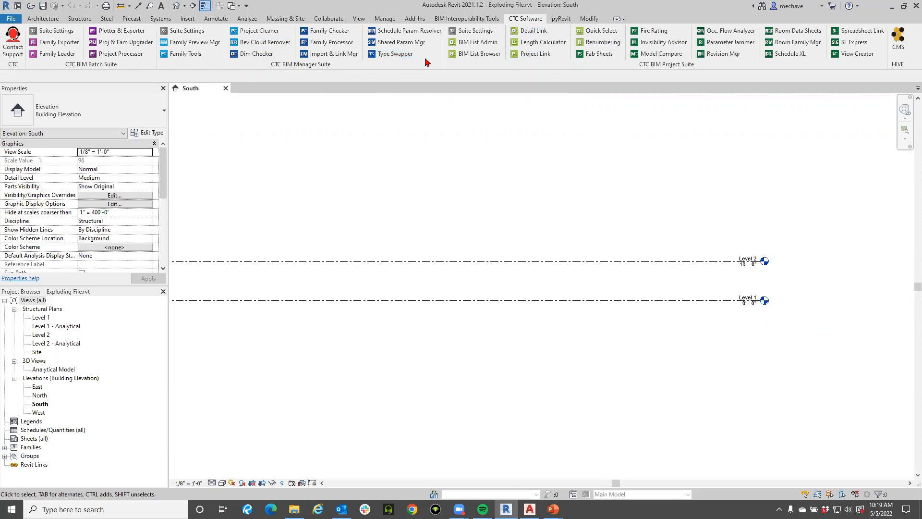
- Start Detail Link for adding detail files and choose the FOUNDATION DETAILS folder under CAD DETAILS as the parent folder
key(ctrl)
click(536, 33)
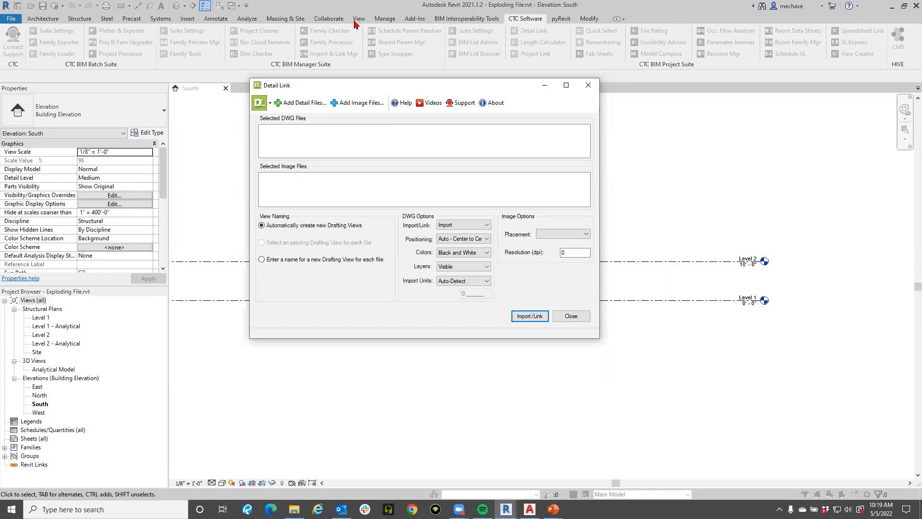
click(311, 105)
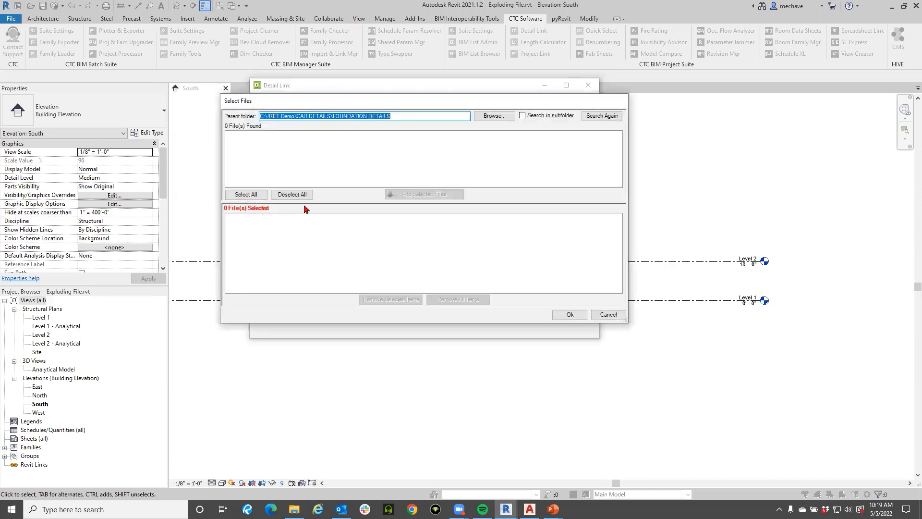
click(493, 116)
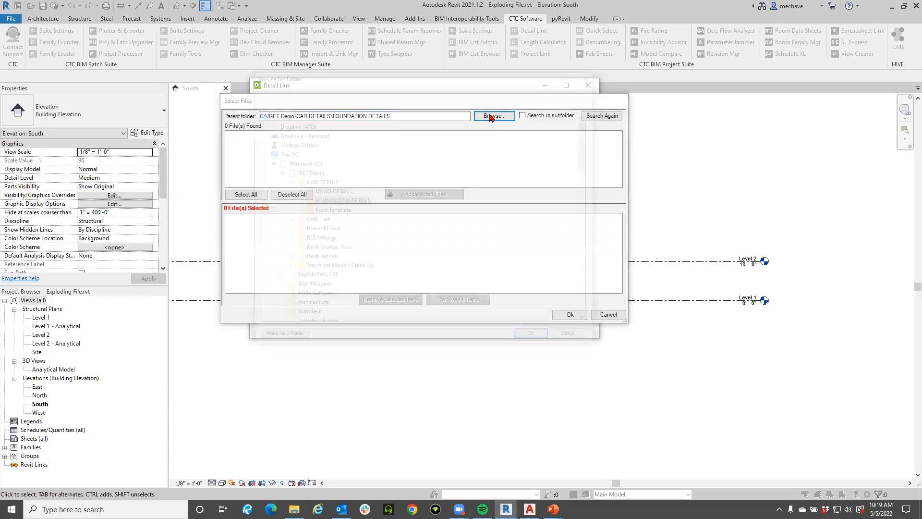
click(345, 278)
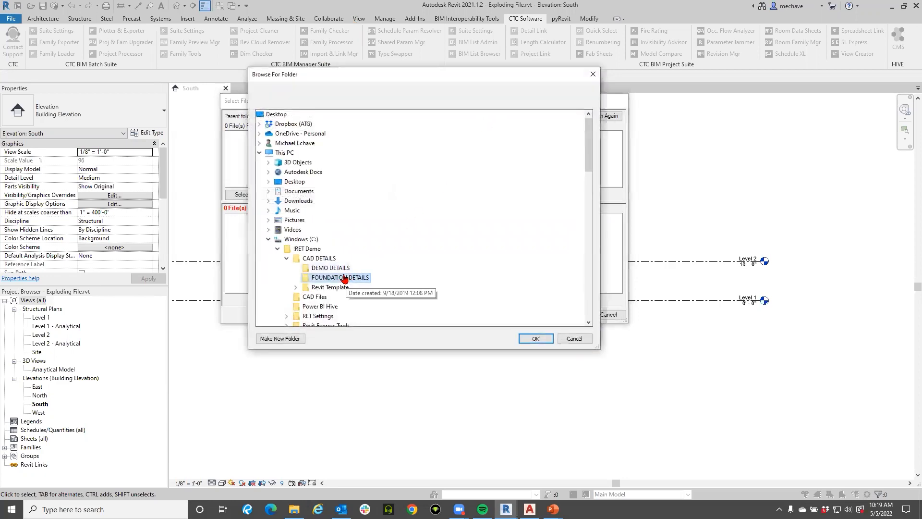
click(534, 339)
- Add all found drawings to the selection except TYPICAL STEPPED FOOTING DEMO.dwg and TYPICAL STEPPED FOOTING.dwg
click(326, 137)
scroll(326, 168, down, 3)
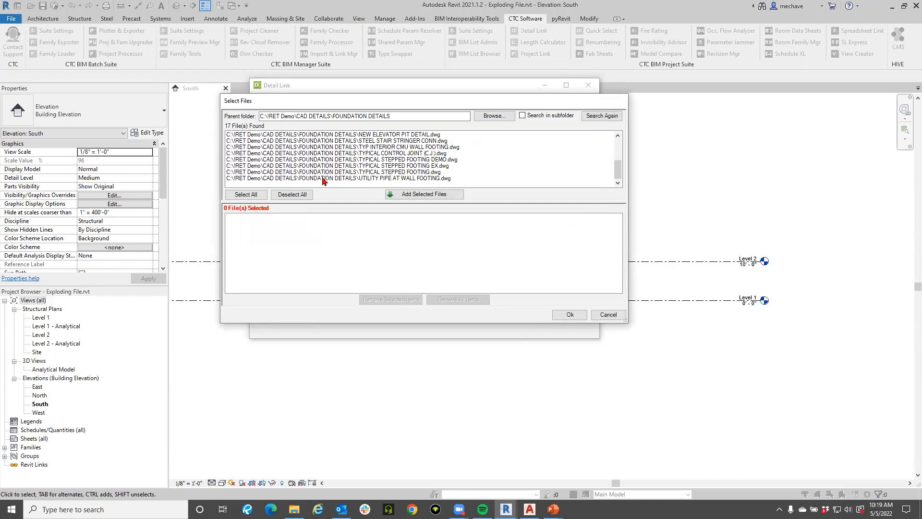
shift+click(323, 179)
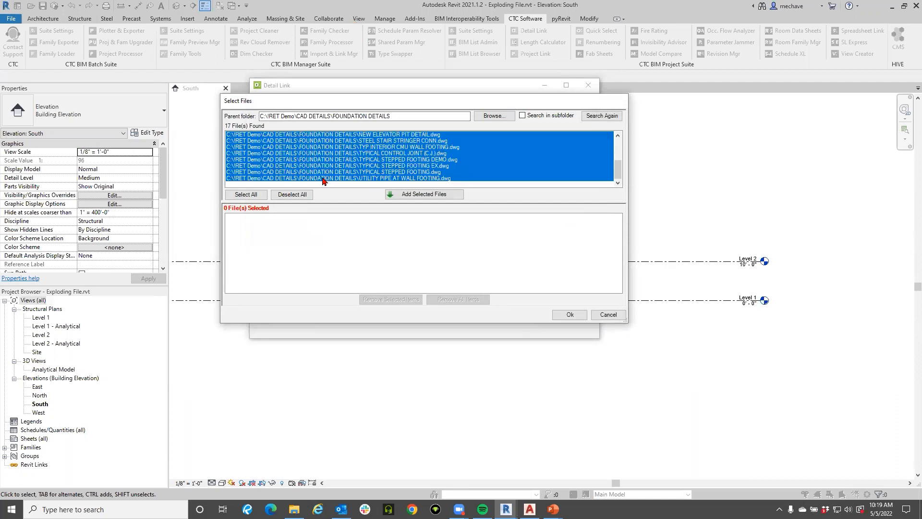
ctrl+click(423, 171)
ctrl+click(424, 160)
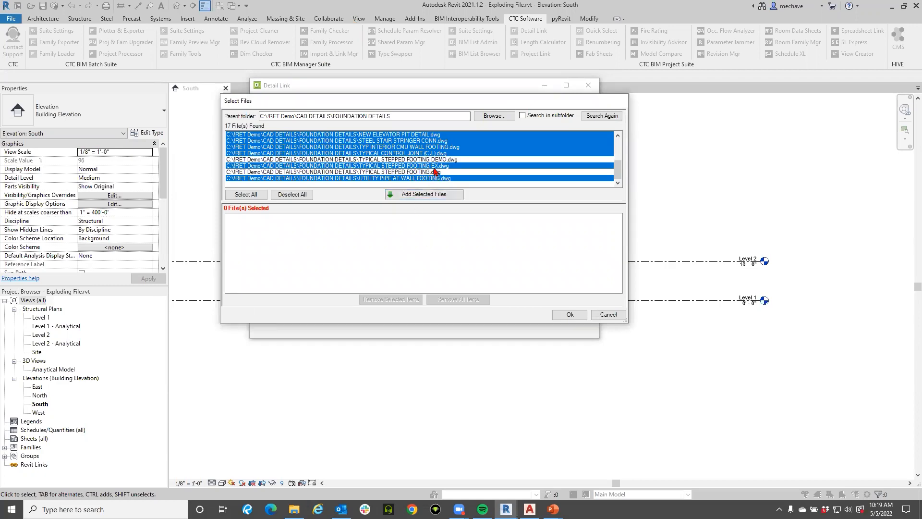
click(425, 194)
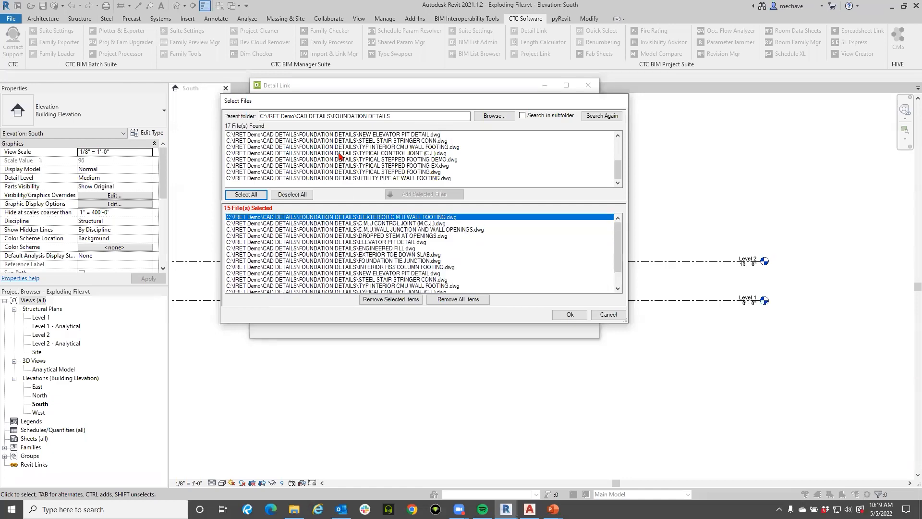
click(488, 119)
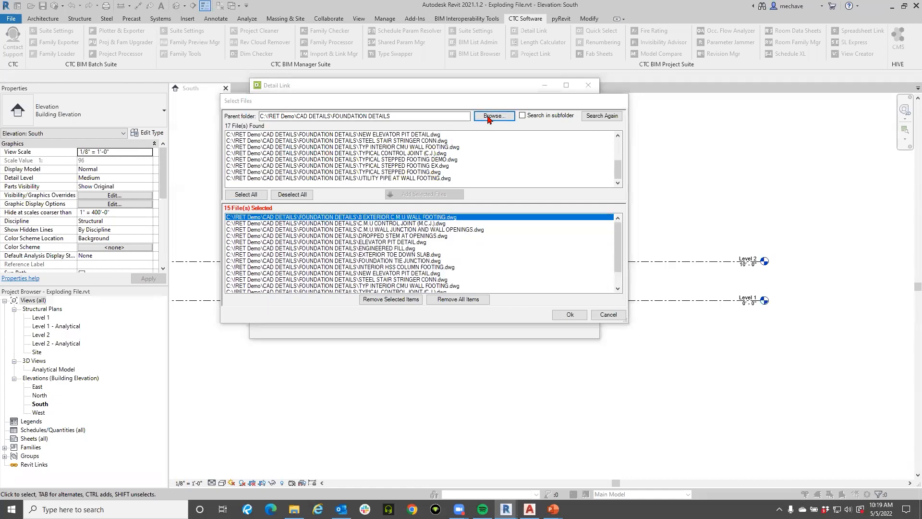
key(Escape)
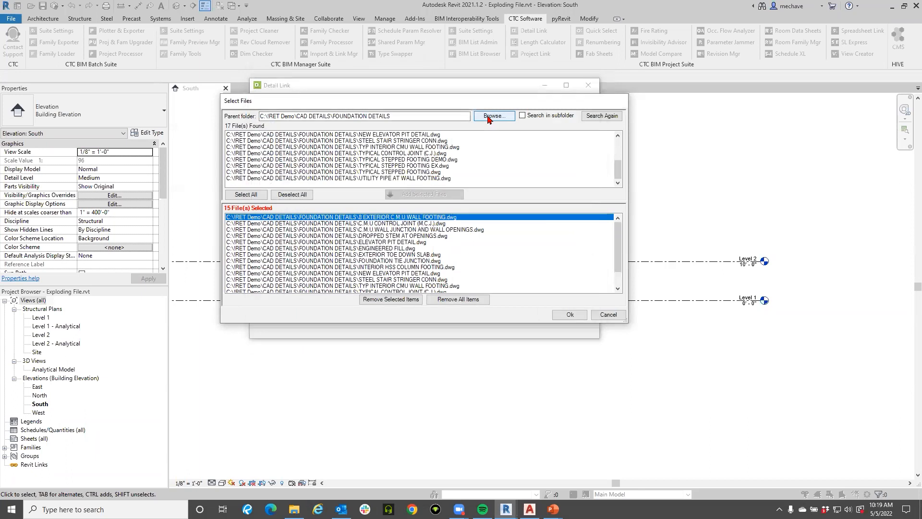
scroll(257, 158, up, 3)
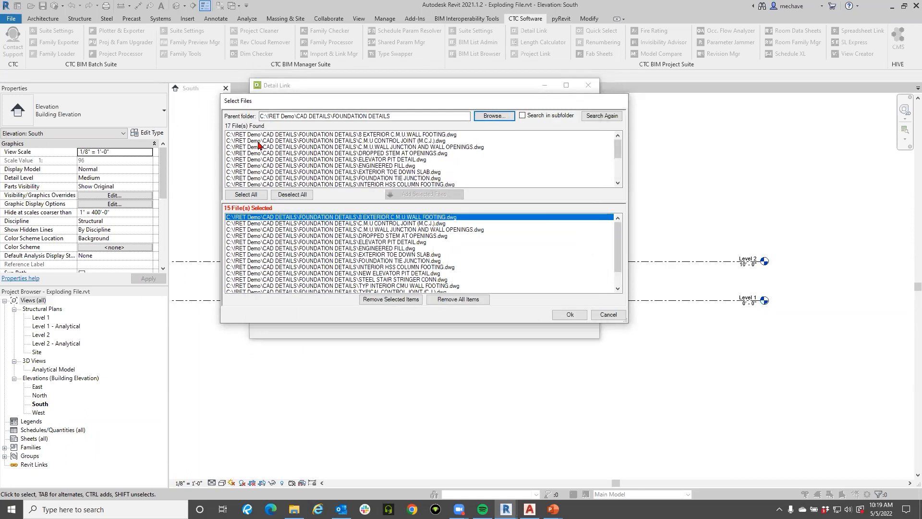
scroll(258, 144, down, 3)
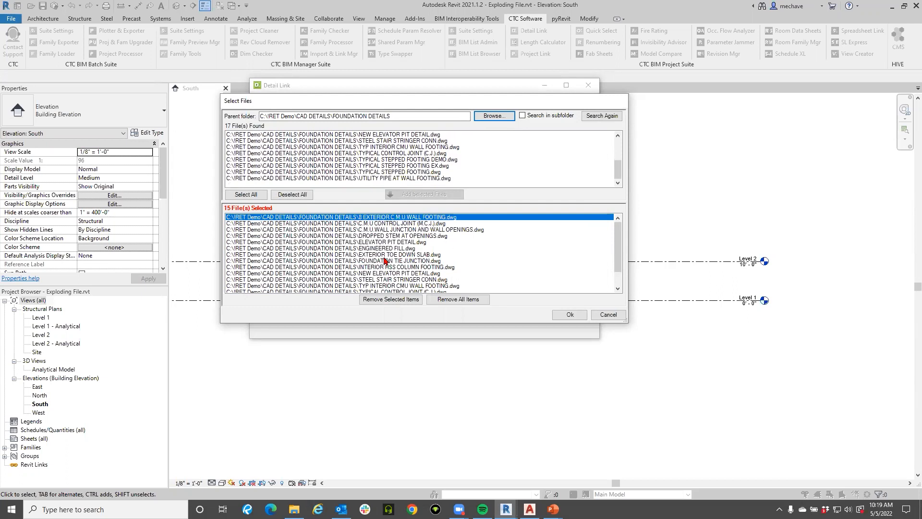
- Accept the file selection and import the drawings into automatically created drafting views, using Import rather than Link, and close Detail Link
click(569, 315)
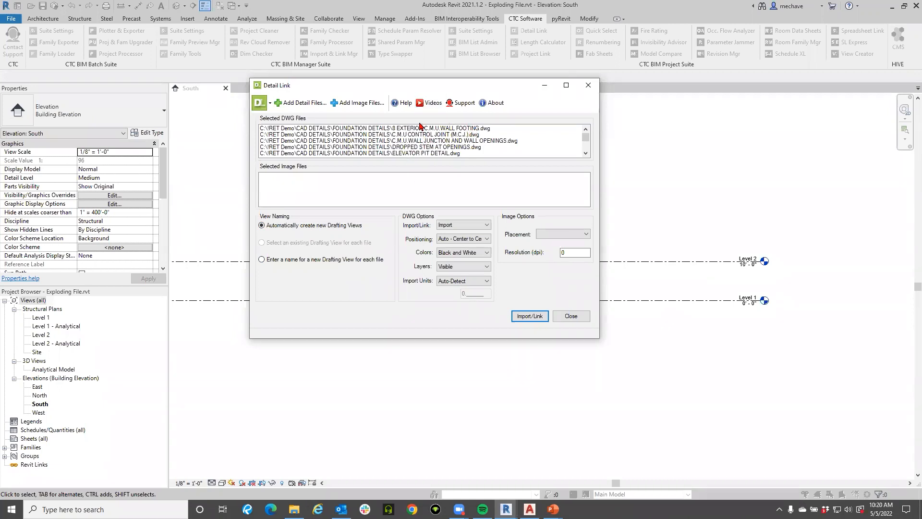
click(457, 226)
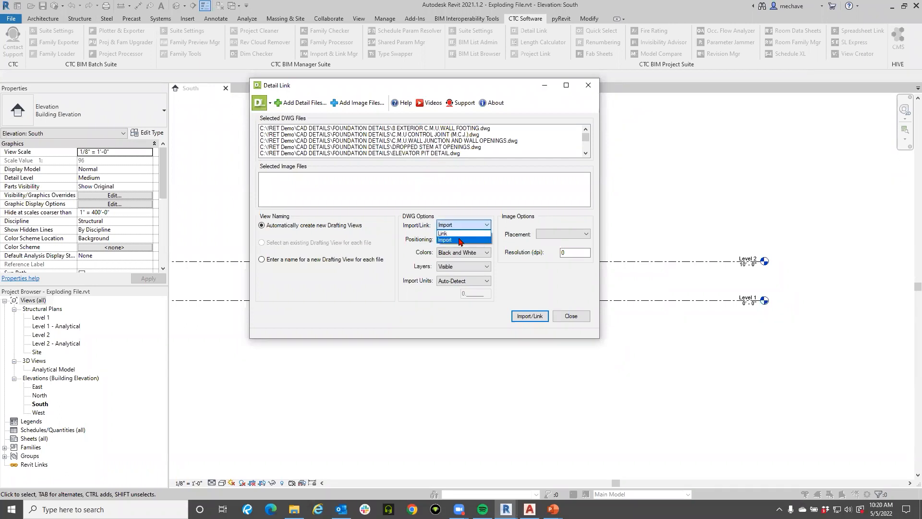
click(459, 241)
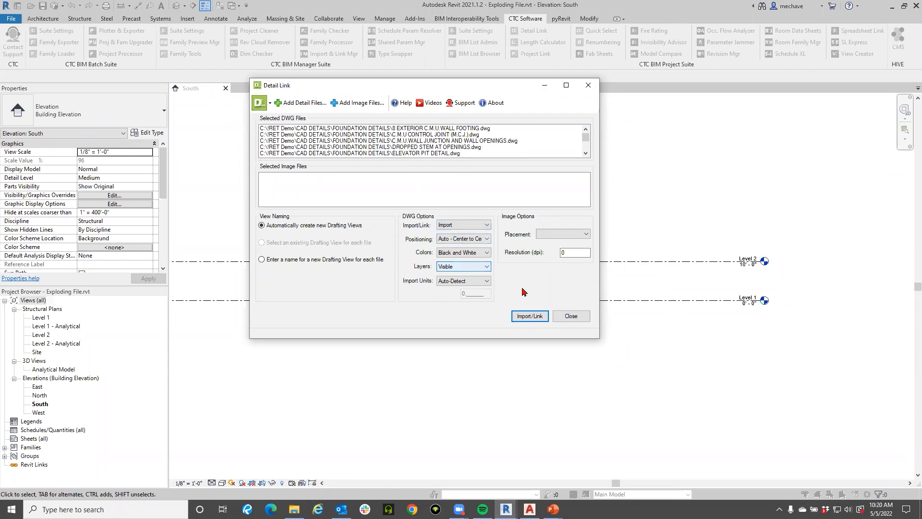
click(529, 317)
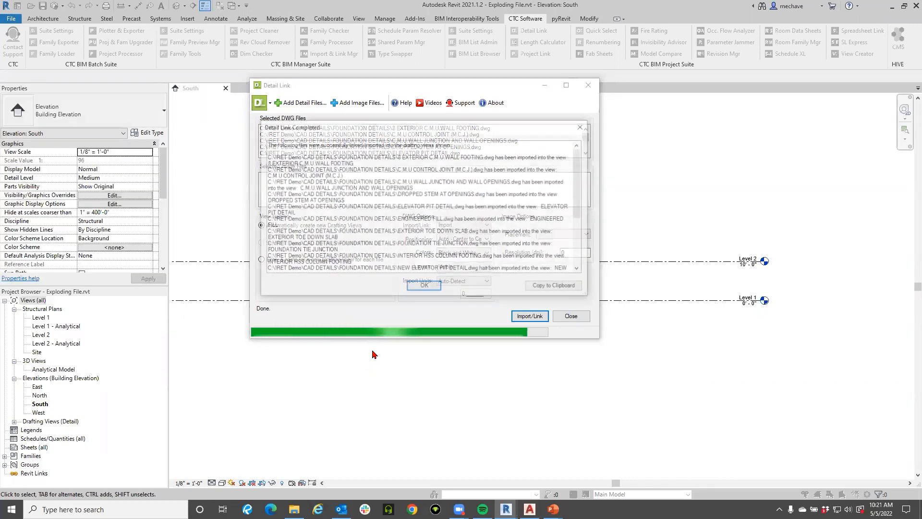
click(435, 288)
click(571, 315)
- Open the TYPICAL STEPPED FOOTING EX drafting view and set its view scale to 3/4" = 1'-0"
click(14, 421)
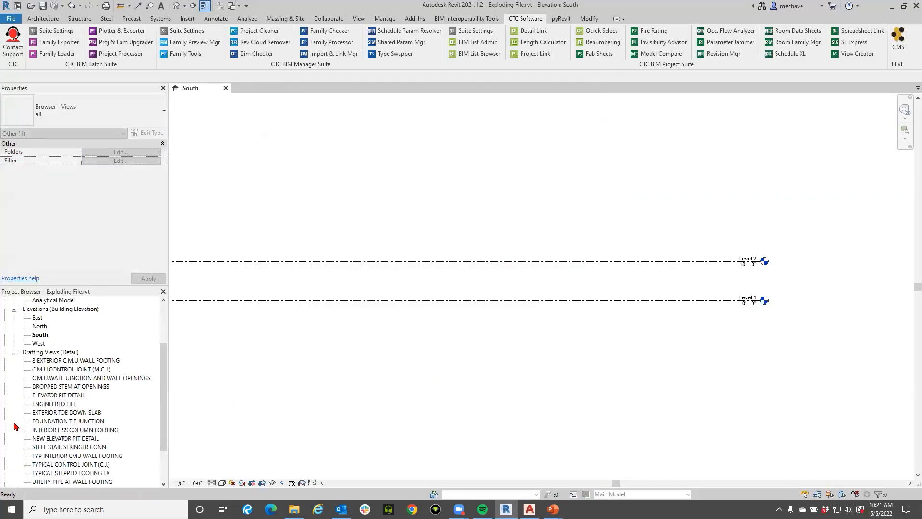
scroll(77, 410, down, 1)
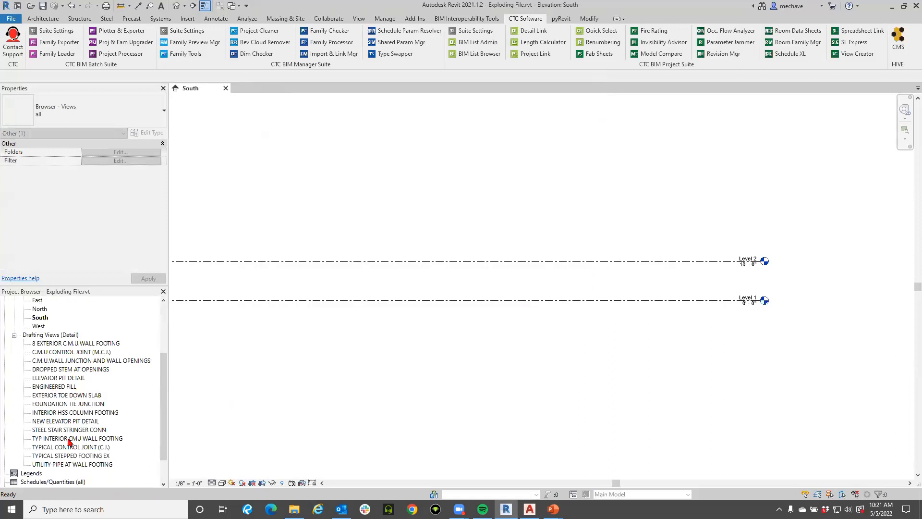
double_click(72, 455)
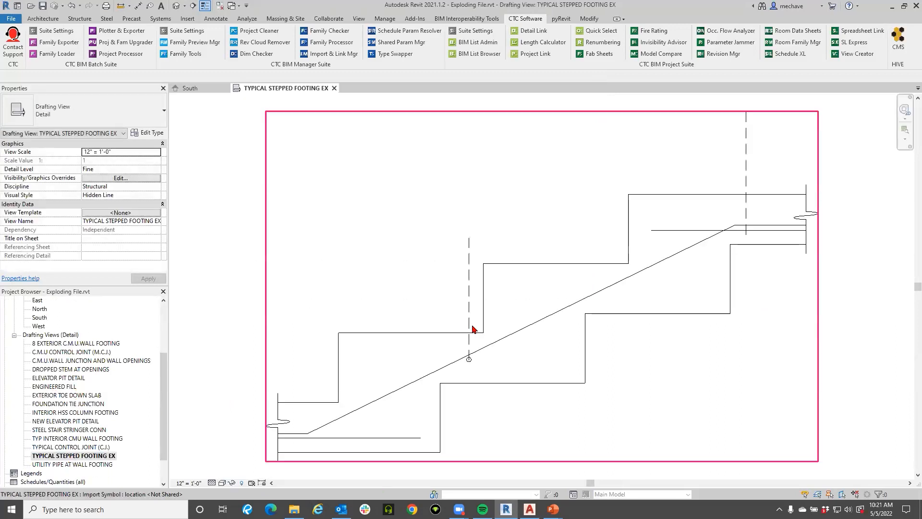
scroll(446, 310, up, 1)
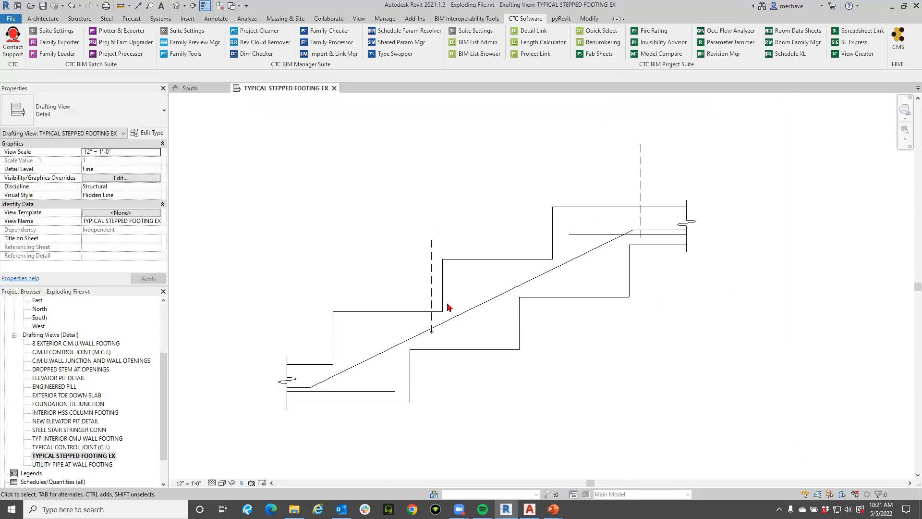
click(198, 482)
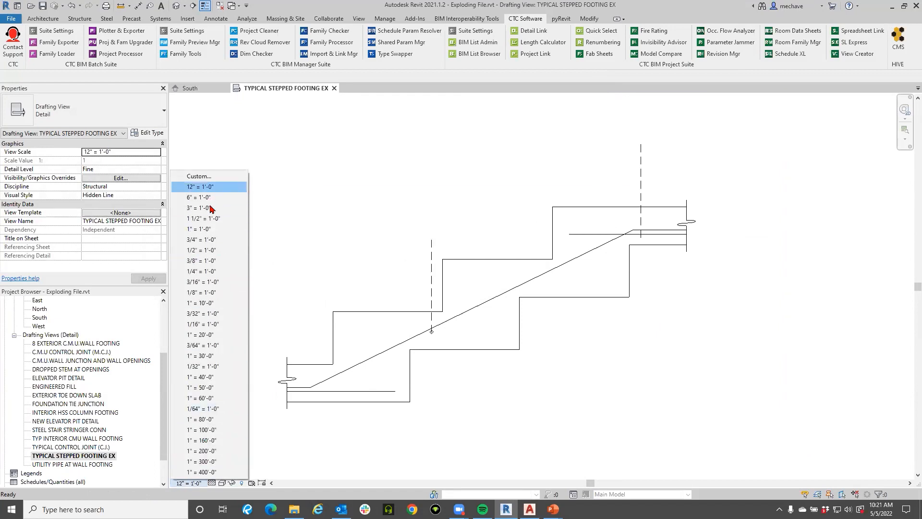
click(206, 239)
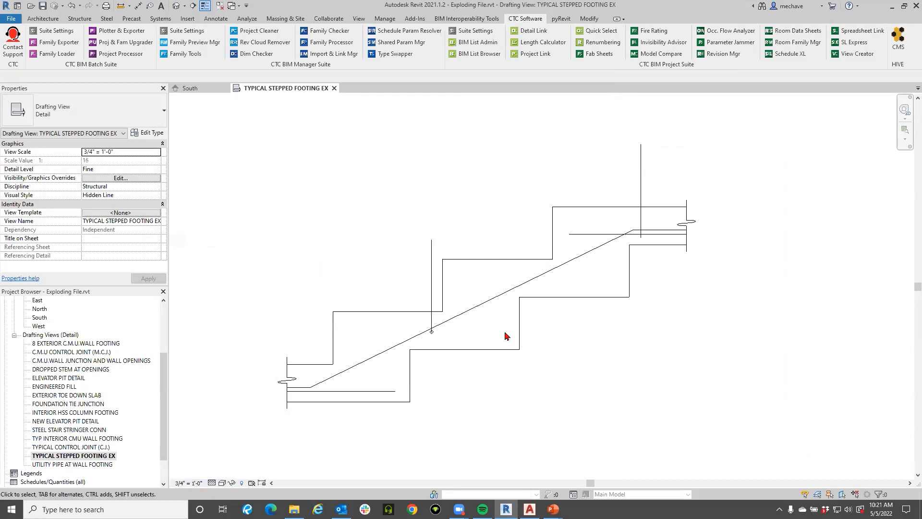
- Fully explode the imported stepped footing drawing into individual detail lines
click(521, 326)
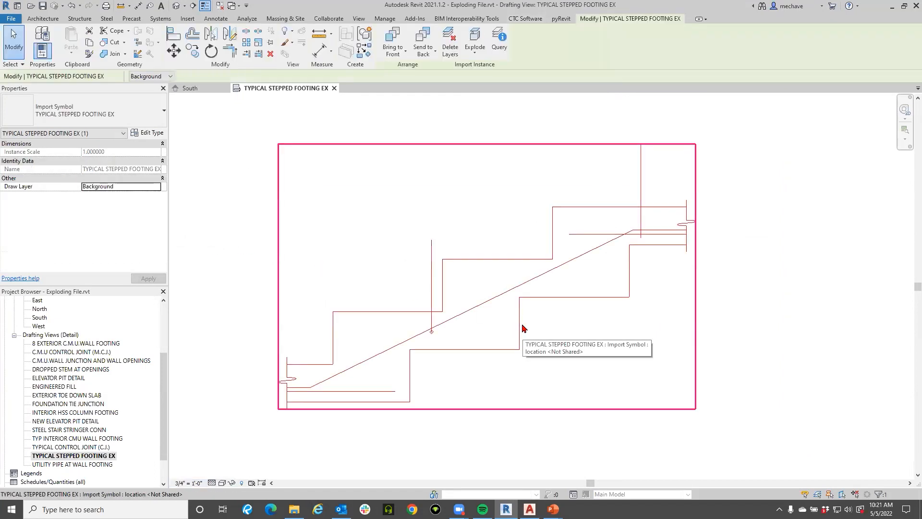
click(477, 50)
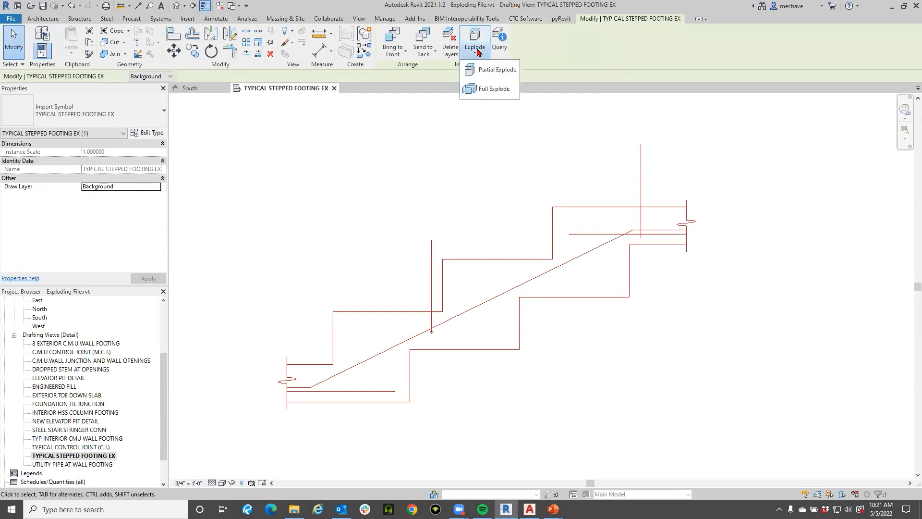
click(494, 89)
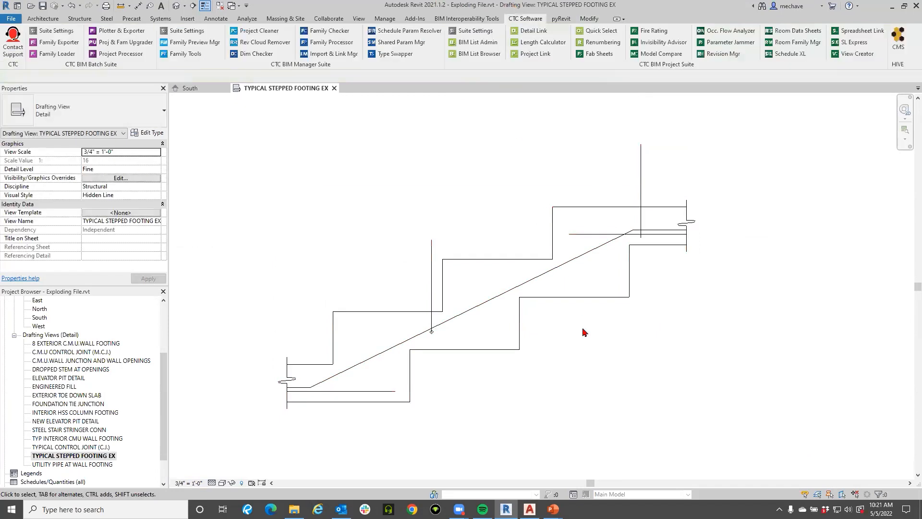
- Select the exploded footing lines and examine the project's line styles, including the subcategories brought in from the CAD layers
mouse_move(771, 437)
mouse_down()
mouse_move(296, 164)
mouse_move(552, 247)
mouse_move(269, 163)
mouse_move(280, 208)
mouse_move(251, 190)
mouse_move(432, 261)
mouse_move(397, 171)
mouse_move(255, 193)
mouse_up()
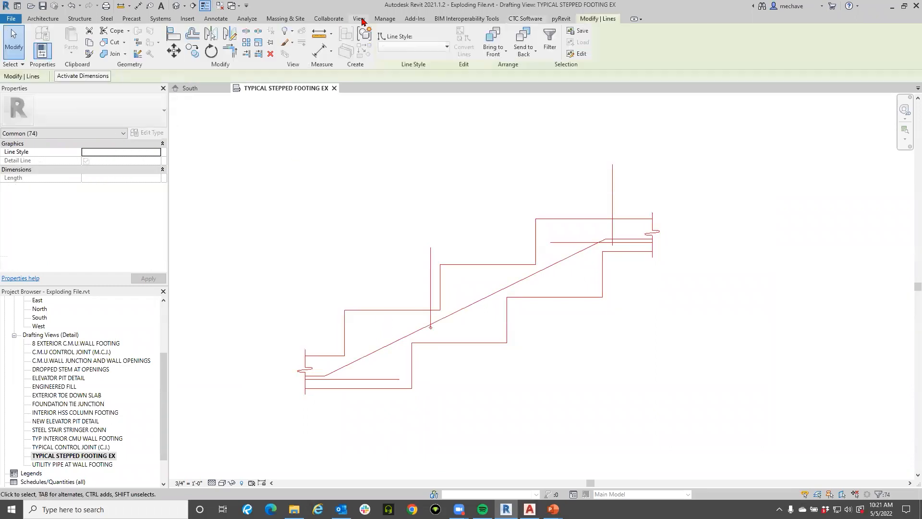
click(385, 18)
click(375, 50)
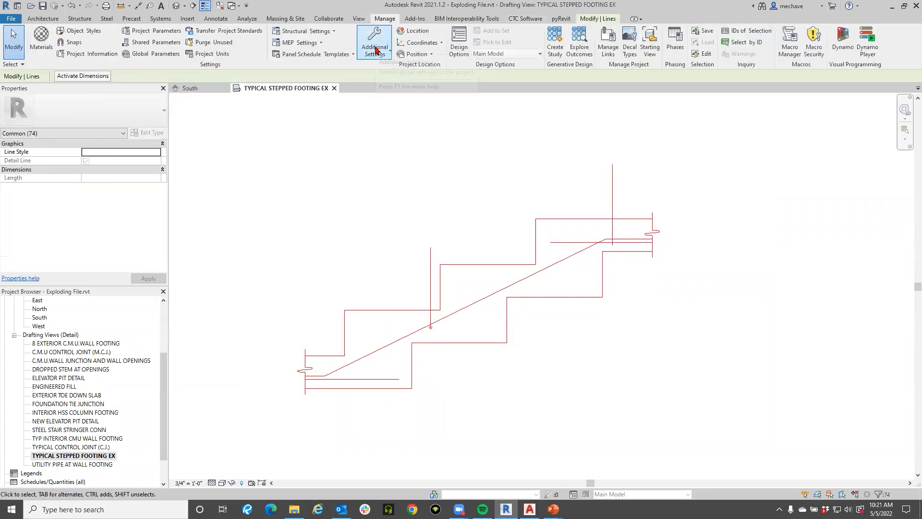
click(396, 159)
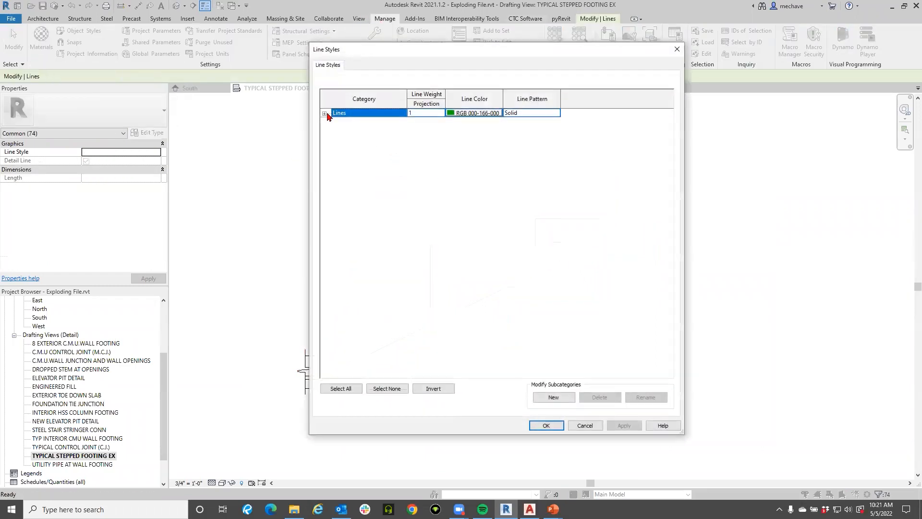
click(324, 113)
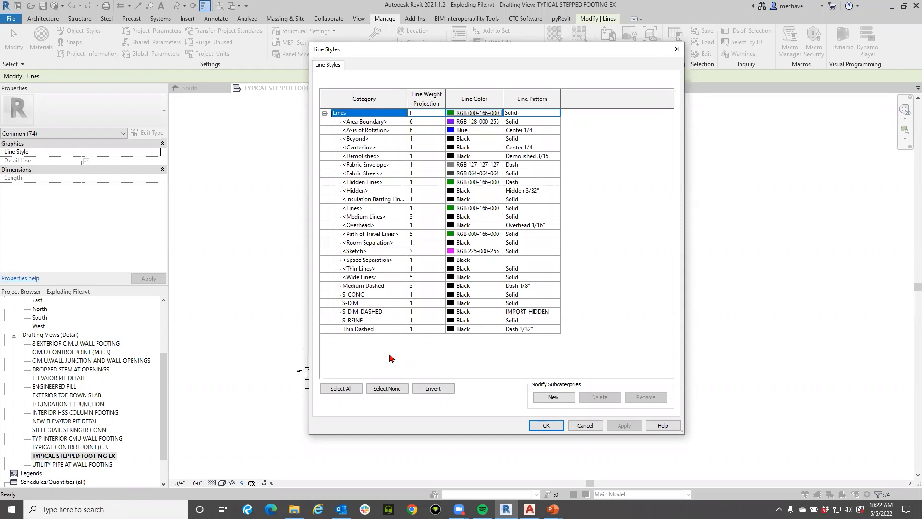
click(677, 50)
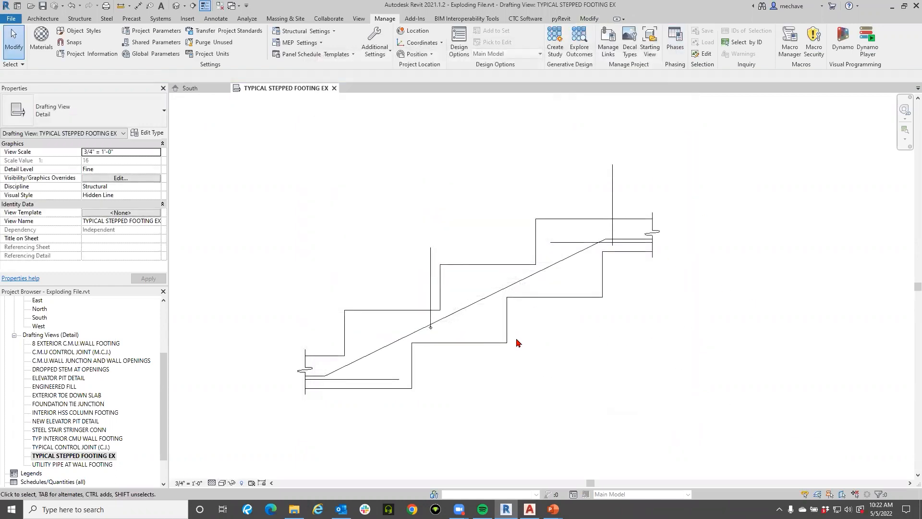
- Select all the footing lines, filter the selection down to the S-CONC lines, and change their line style to <Wide Lines>
scroll(384, 235, down, 1)
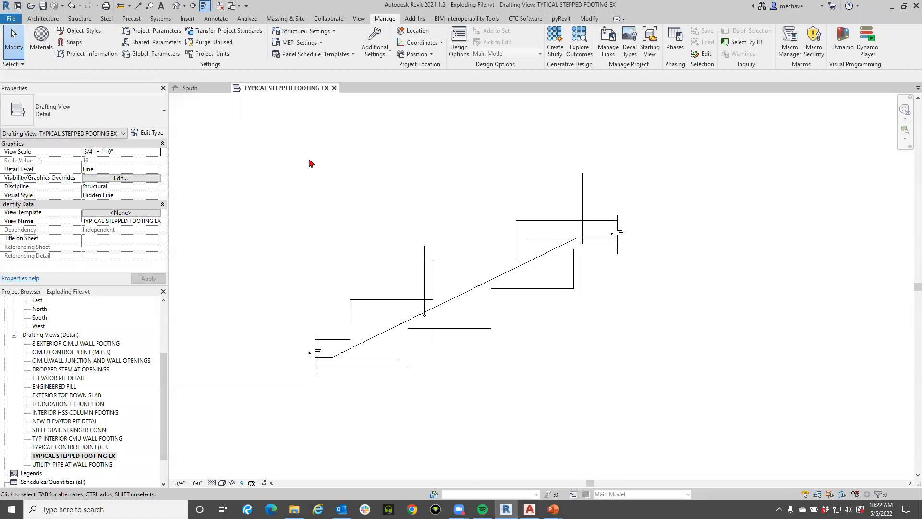
drag(248, 120, 689, 405)
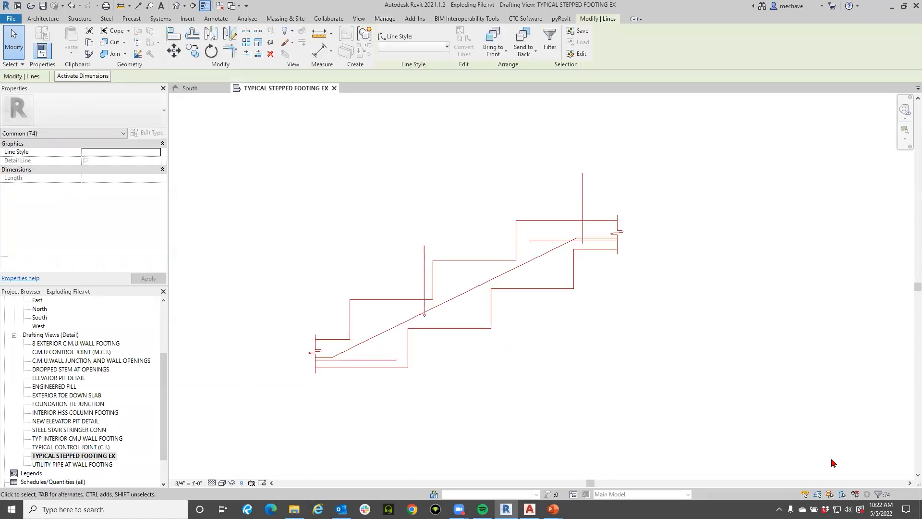
click(880, 494)
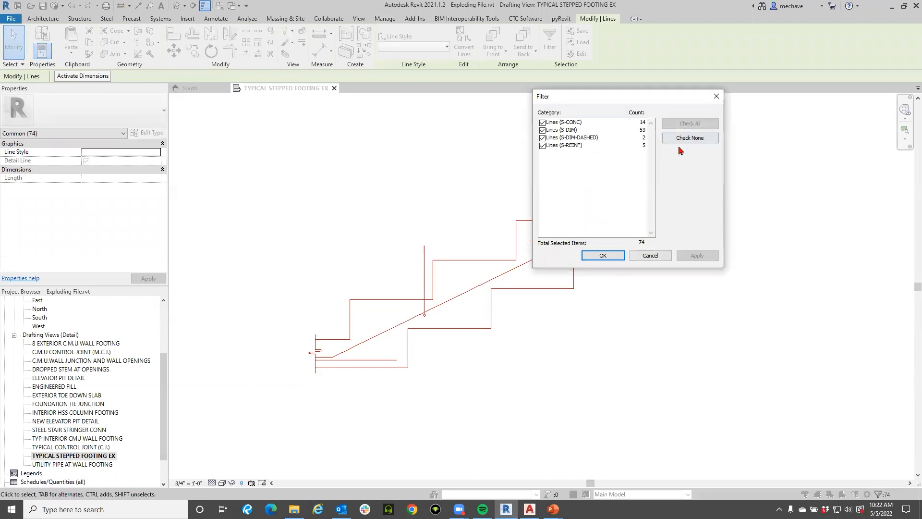
click(542, 129)
click(542, 137)
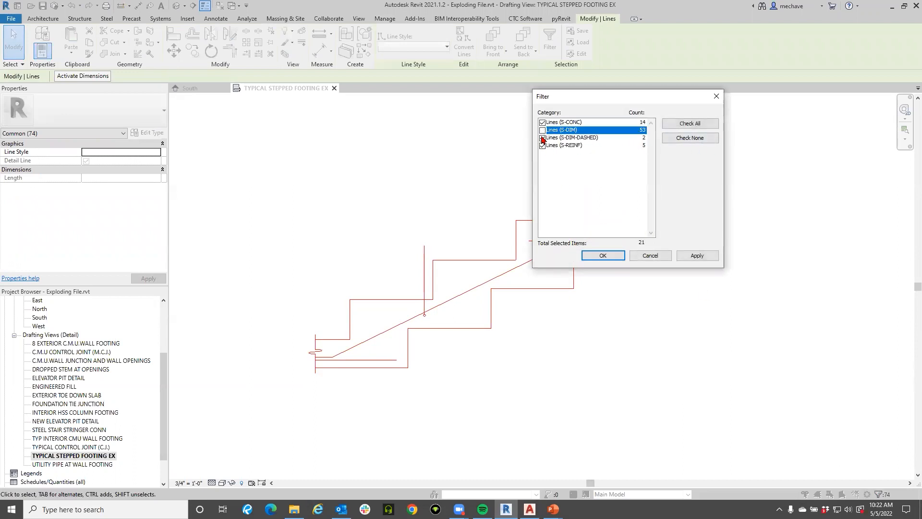
click(542, 145)
click(602, 255)
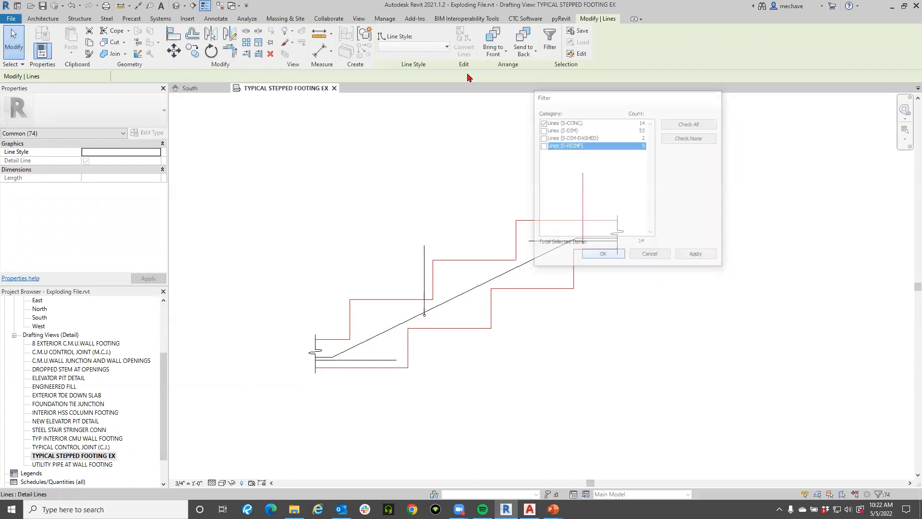
click(417, 46)
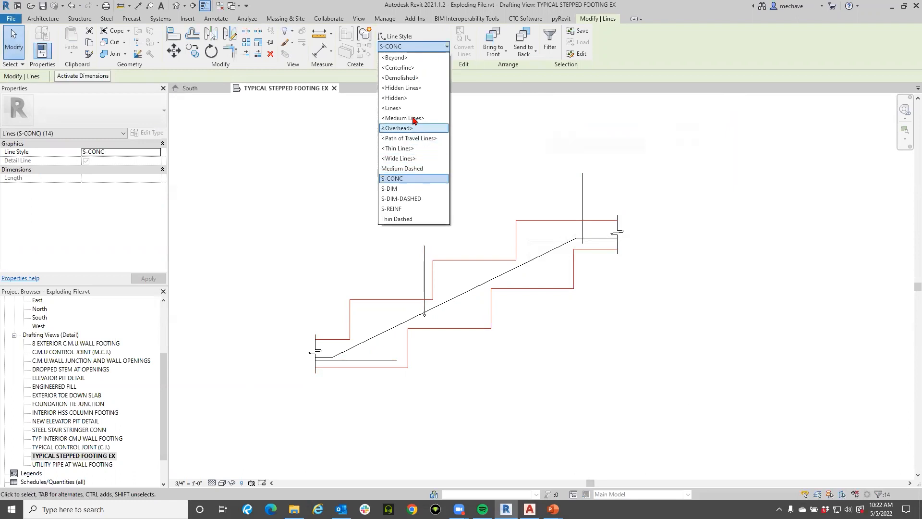
click(412, 158)
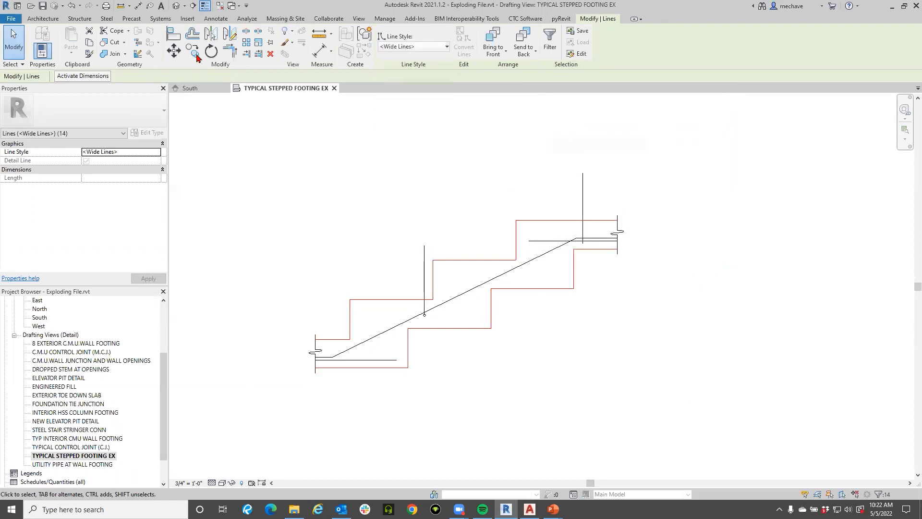
- Turn off the Thin Lines display and clear the selection to inspect the footing's true line weights
click(202, 9)
click(604, 389)
scroll(495, 381, up, 3)
middle_drag(495, 381, 527, 412)
drag(578, 374, 556, 396)
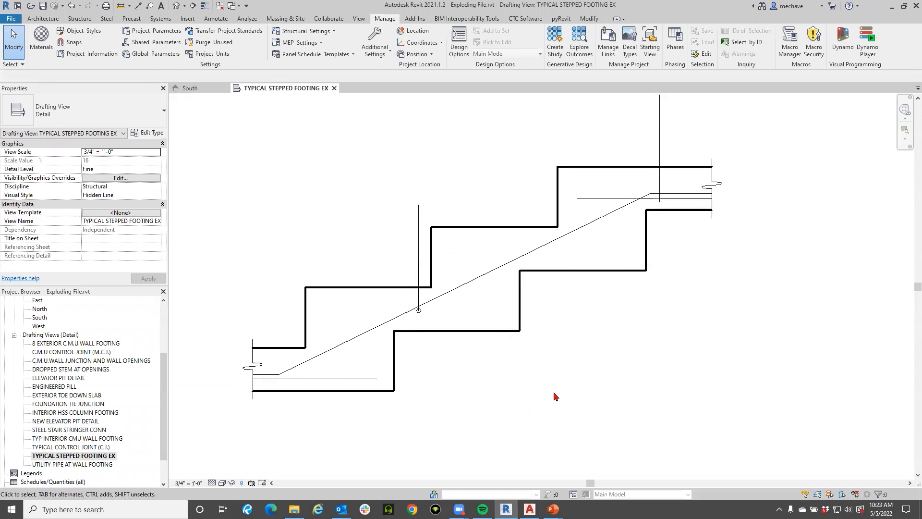
- Undo the line style change on the footing's concrete outline
key(t)
key(l)
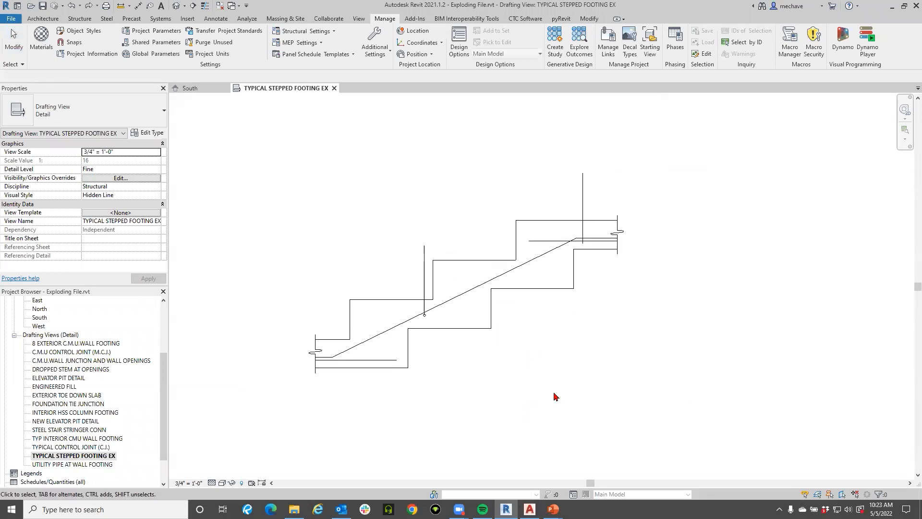
middle_drag(483, 312, 467, 316)
scroll(467, 316, down, 1)
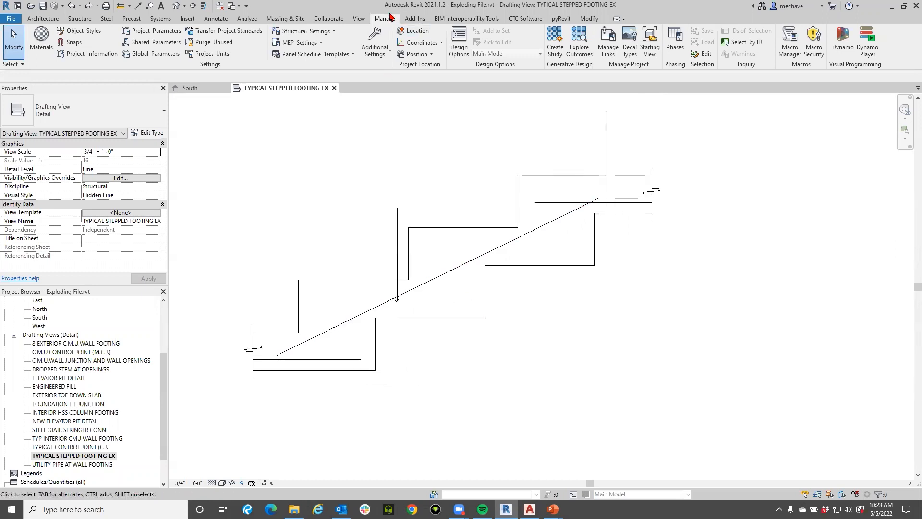
- Open the CTC Type Swapper tool and check the project for duplicate families
click(519, 19)
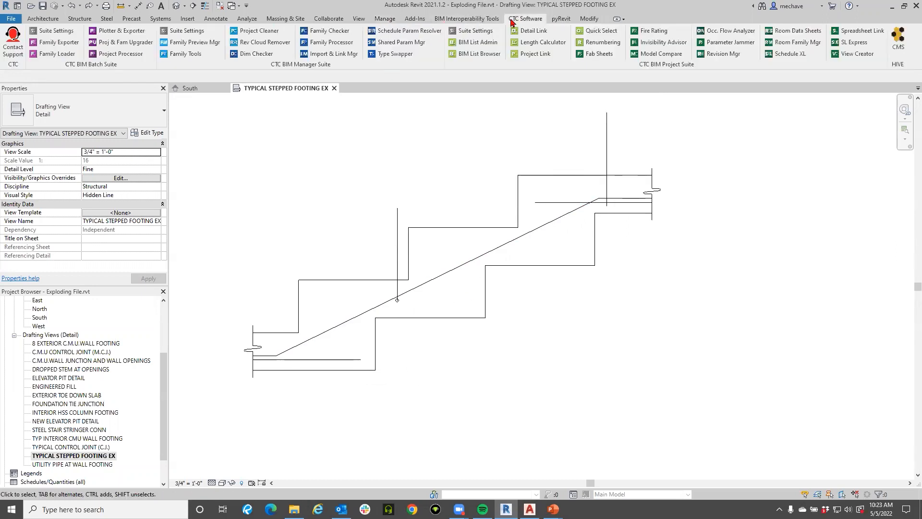
click(388, 57)
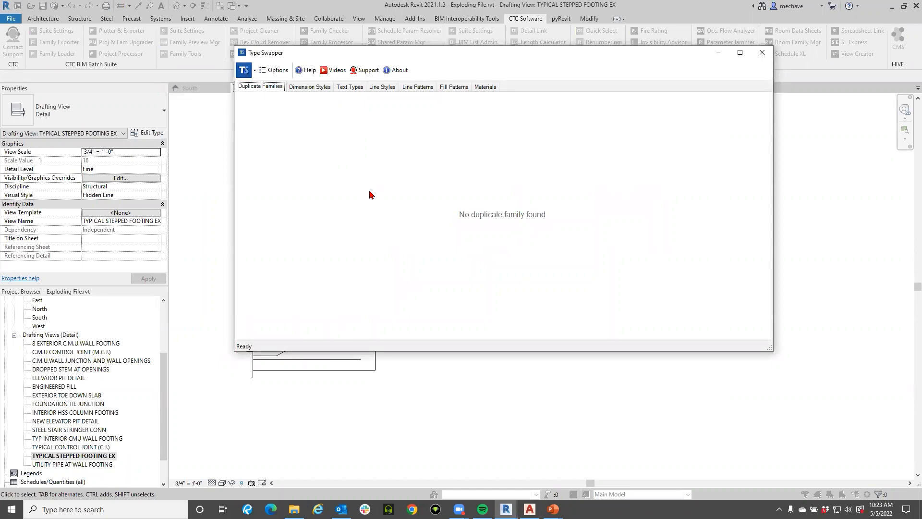
click(267, 91)
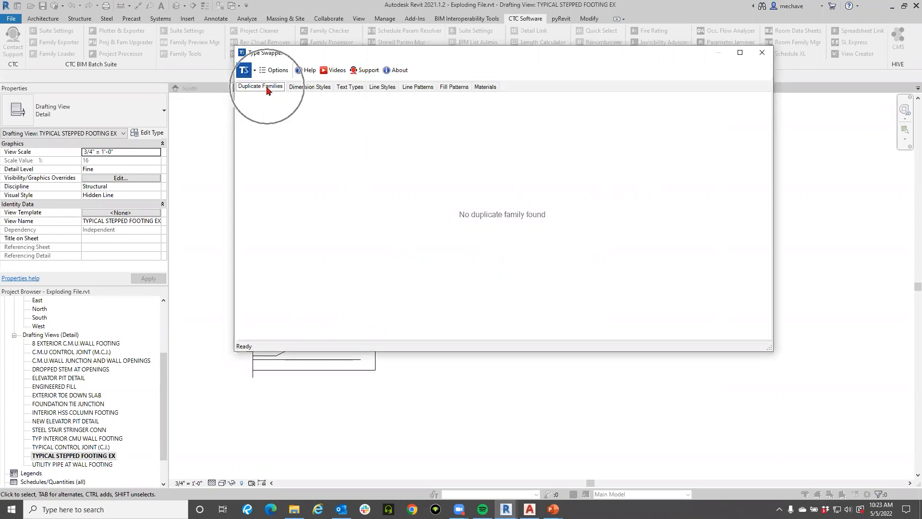
- Examine the project's dimension styles and text types in Type Swapper, including the approval, swap and delete options
click(304, 86)
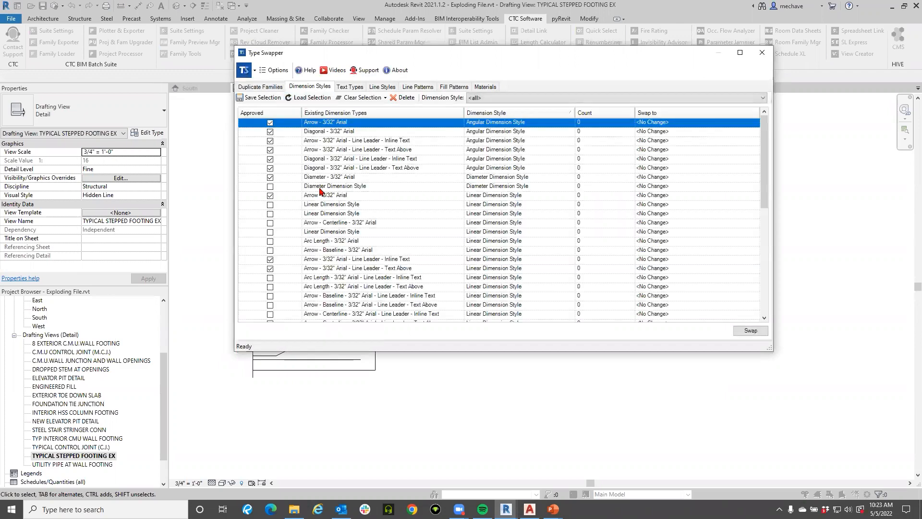
scroll(320, 191, down, 5)
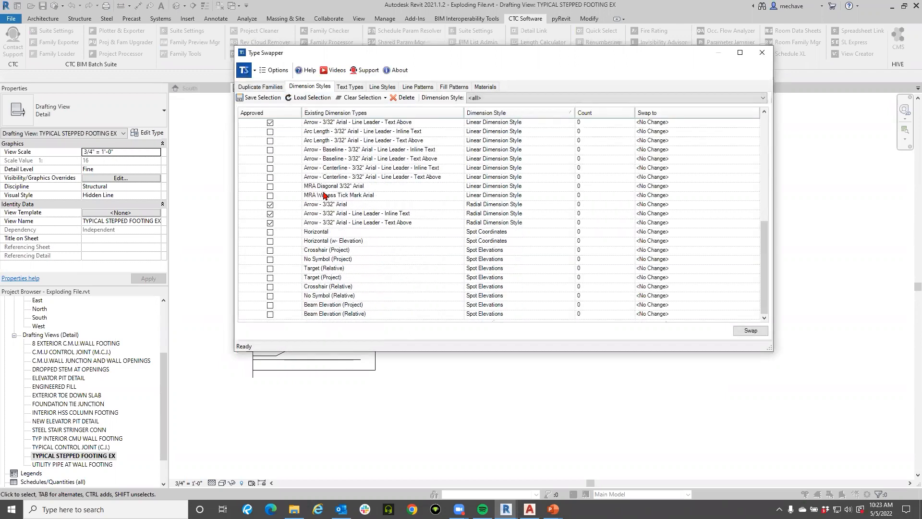
scroll(327, 197, up, 5)
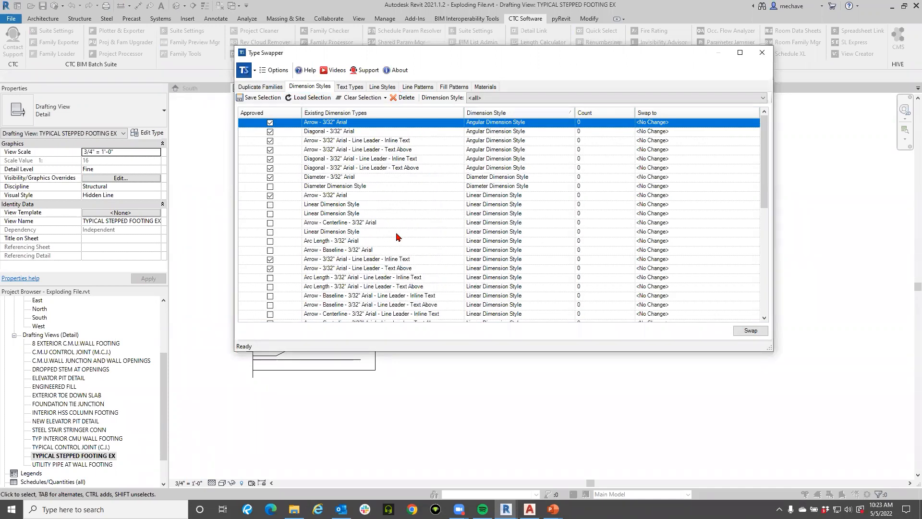
scroll(586, 223, down, 5)
scroll(586, 222, down, 1)
mouse_move(740, 127)
click(354, 142)
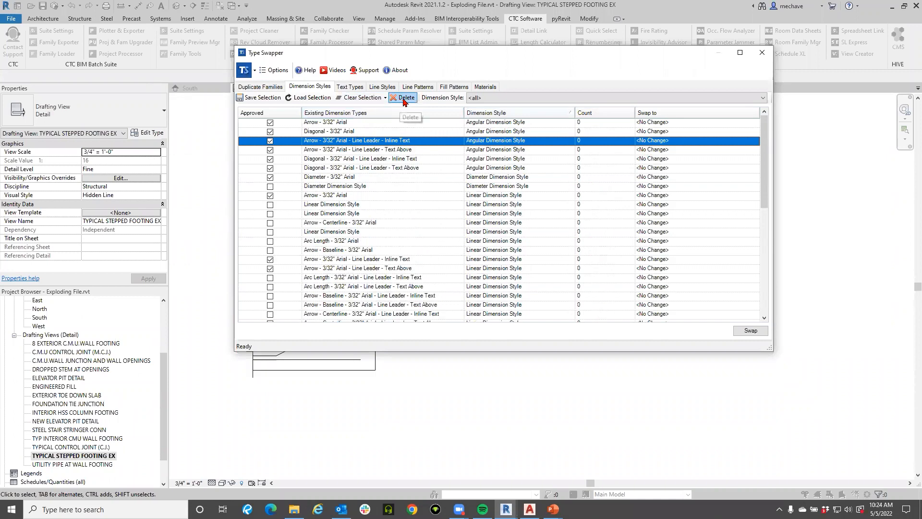
click(351, 87)
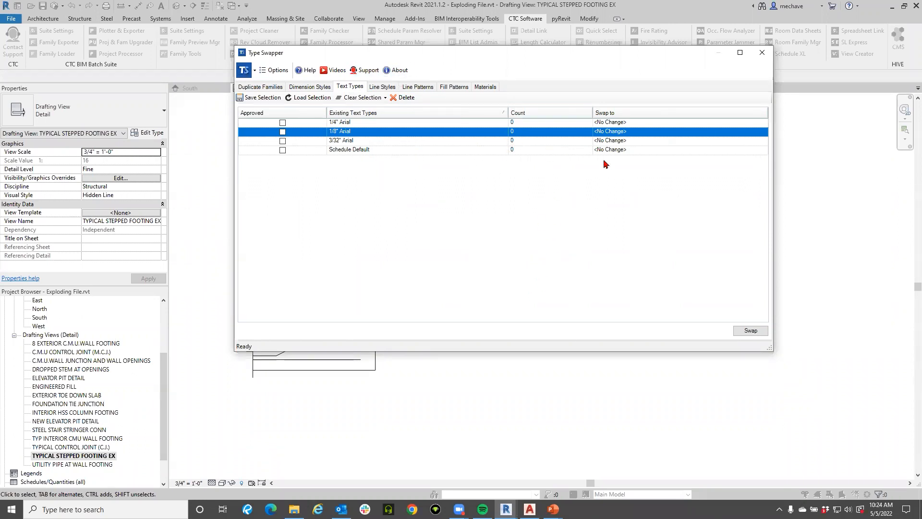
click(760, 133)
- Among the line styles in Type Swapper, set S-CONC to swap to <Wide Lines>
click(382, 86)
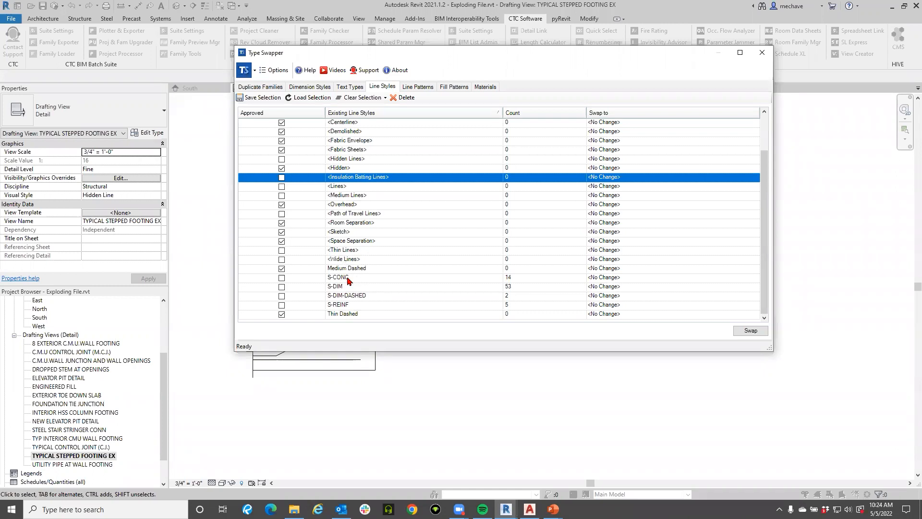
click(343, 278)
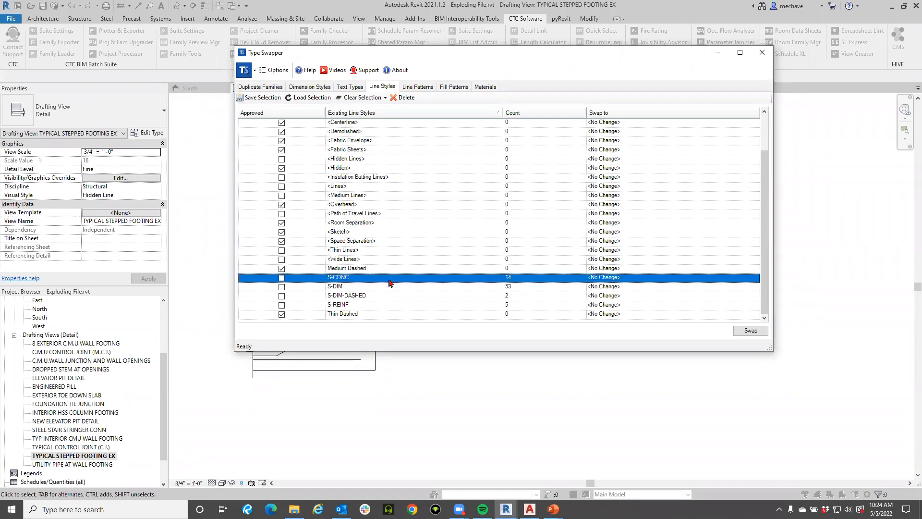
click(755, 278)
click(755, 279)
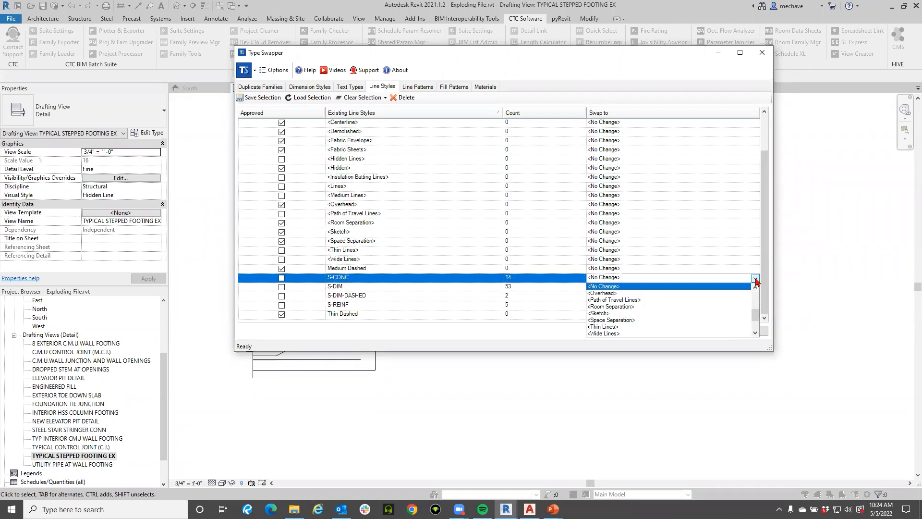
click(609, 335)
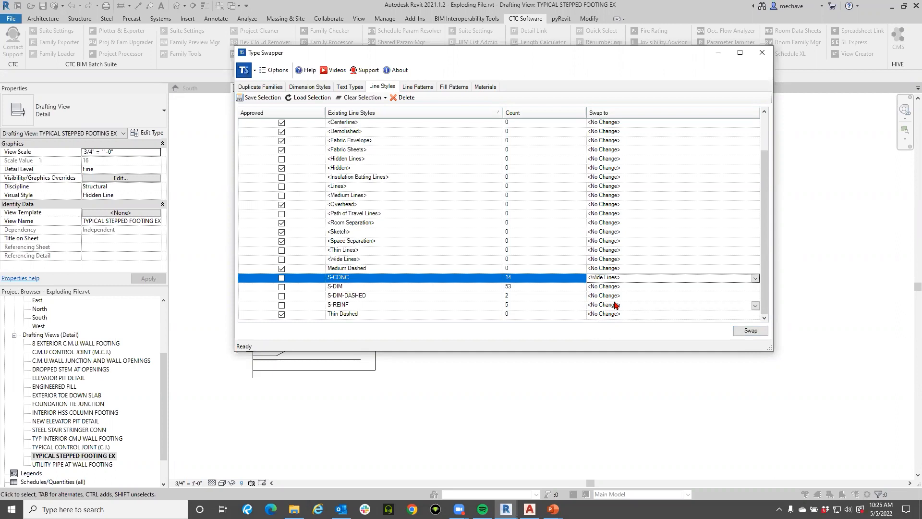
- Load the saved swap settings file Exploding Selection.tsls from the Selection folder under CAD DETAILS > Revit Template
click(304, 101)
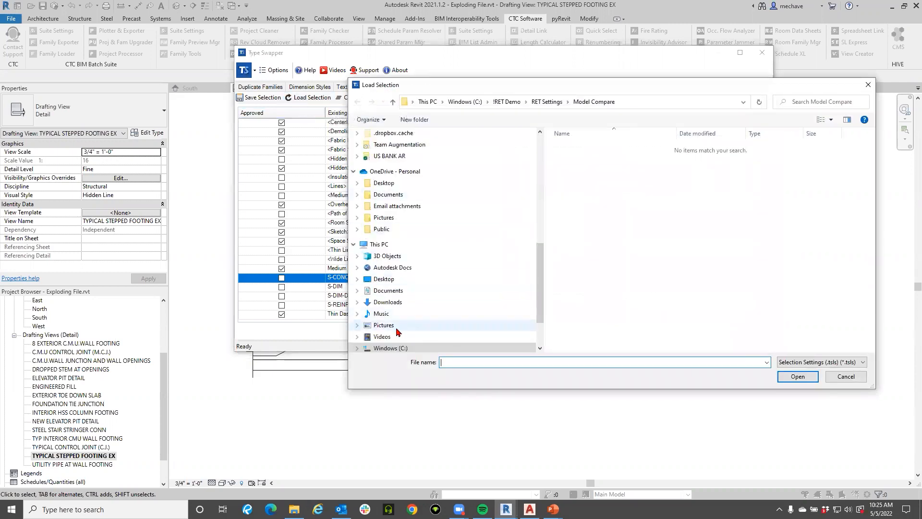
scroll(394, 303, up, 3)
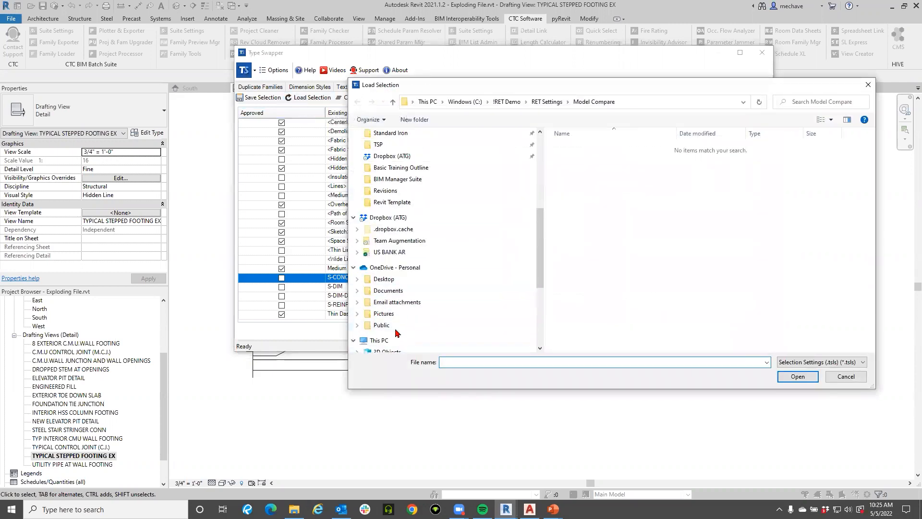
click(507, 101)
double_click(590, 154)
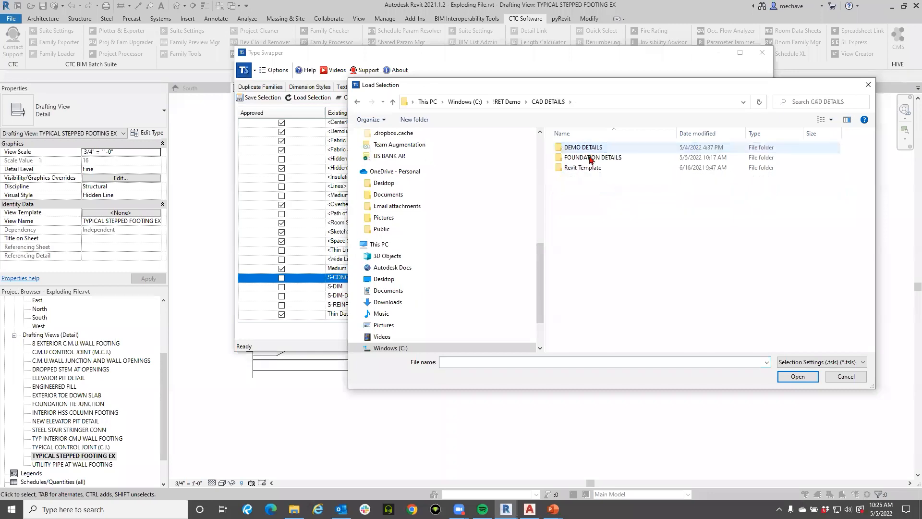
double_click(589, 168)
double_click(582, 148)
click(583, 148)
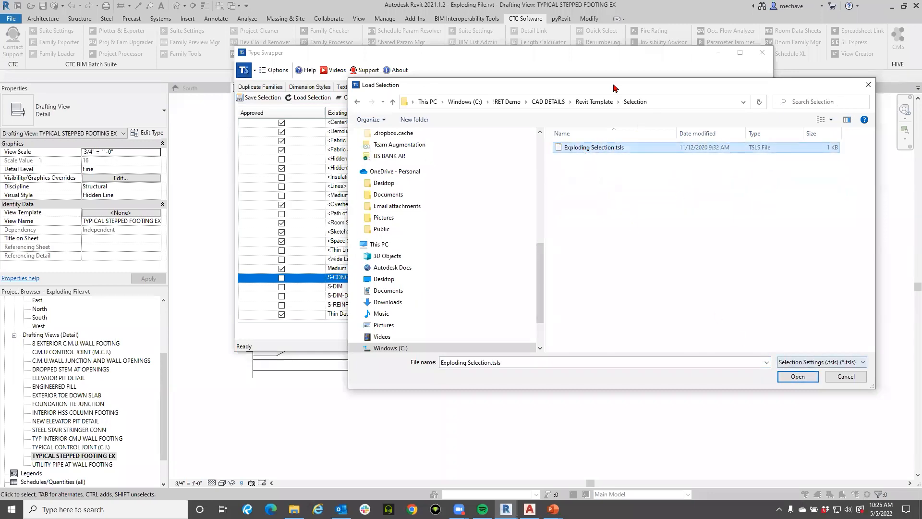
drag(614, 88, 484, 426)
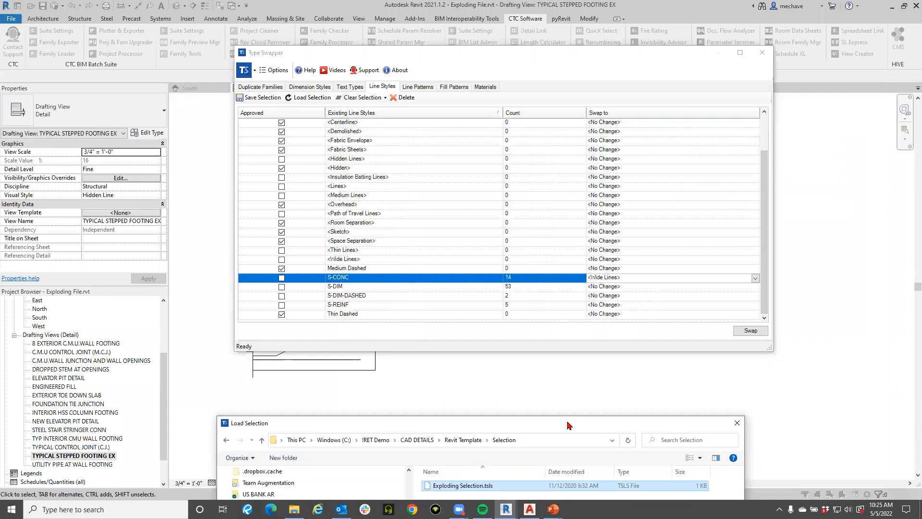
drag(568, 421, 557, 67)
click(653, 367)
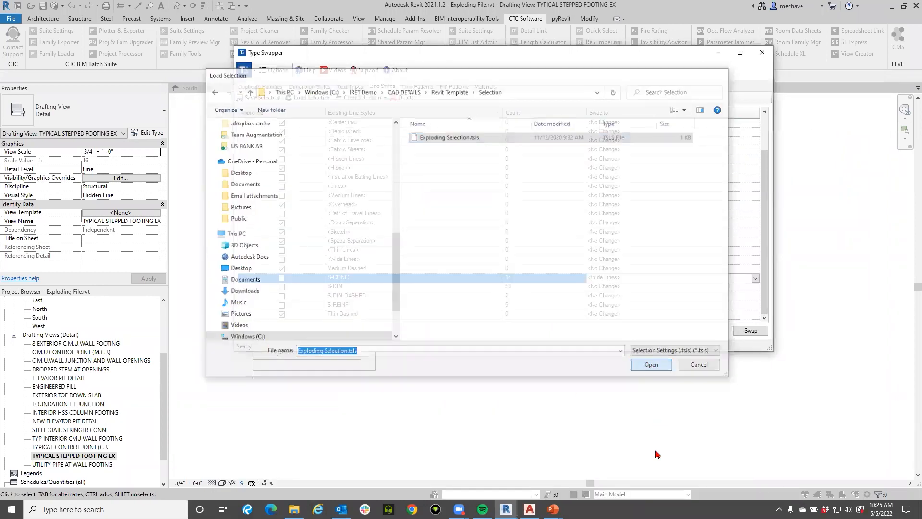
click(553, 224)
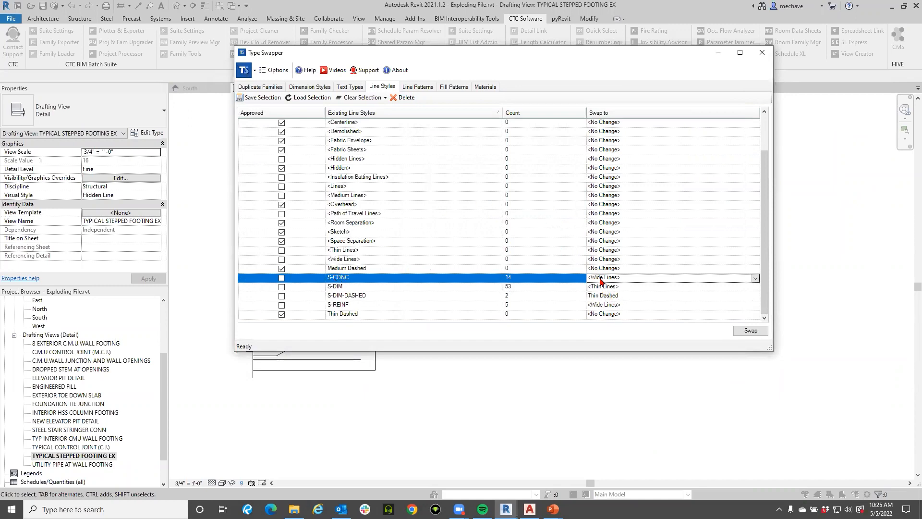
- Run the line style swap: S-CONC and S-REINF to <Wide Lines>, S-DIM to <Thin Lines>, and S-DIM-DASHED to Thin Dashed
click(750, 332)
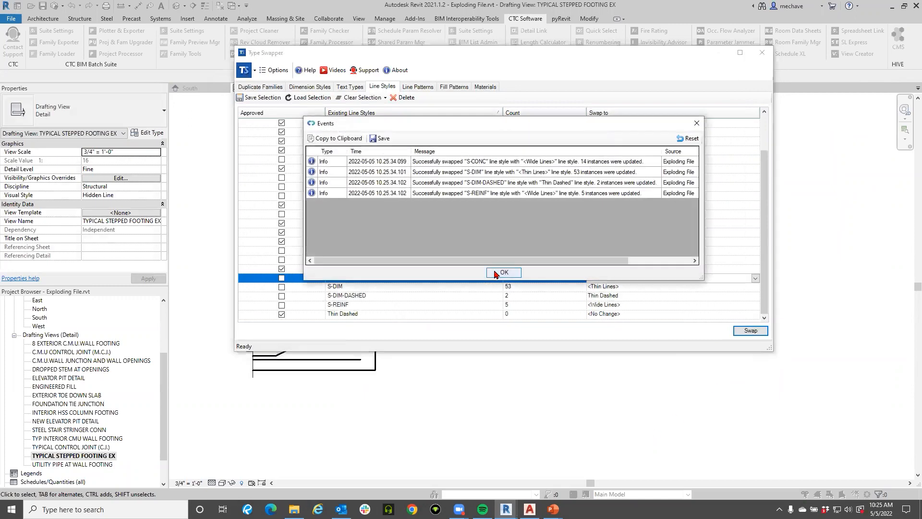
click(499, 272)
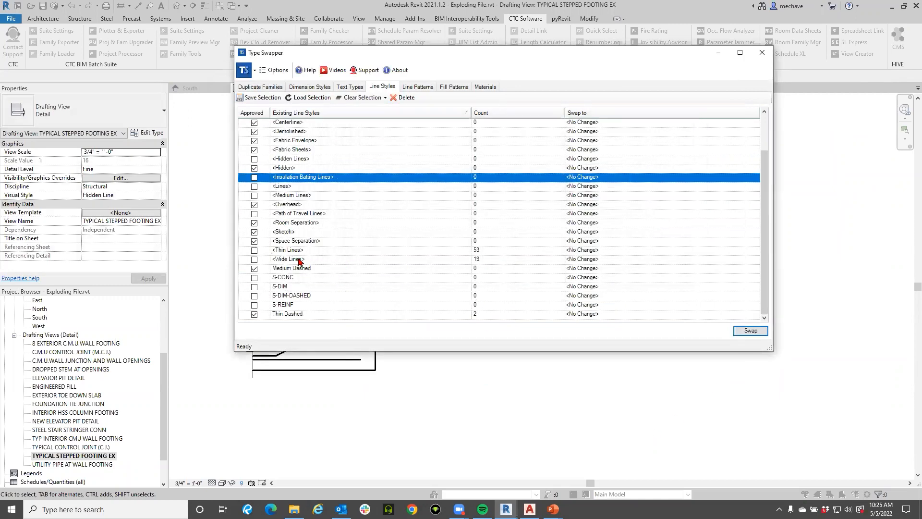
- Delete the unused S-CONC line style from the project
click(285, 278)
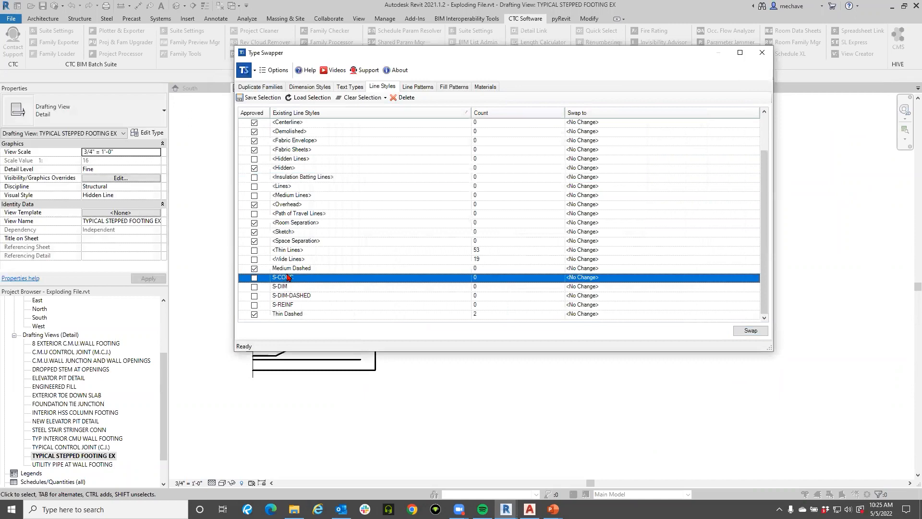
click(403, 97)
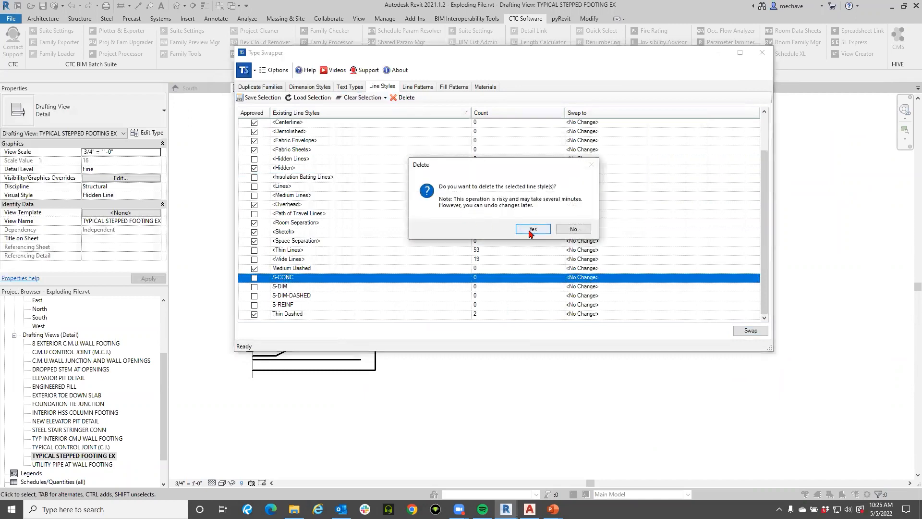
click(532, 229)
click(504, 282)
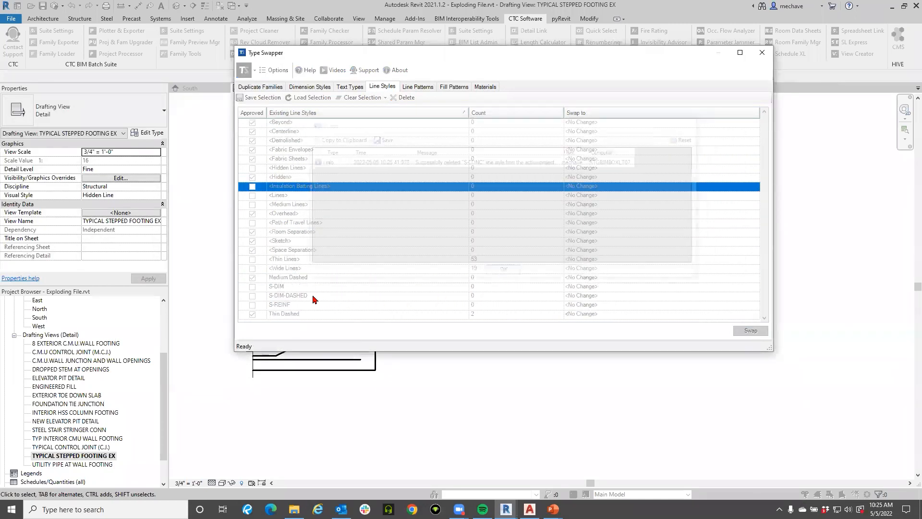
- Delete the unused line styles S-DIM, S-DIM-DASHED and S-REINF from the project
click(297, 287)
shift+click(296, 305)
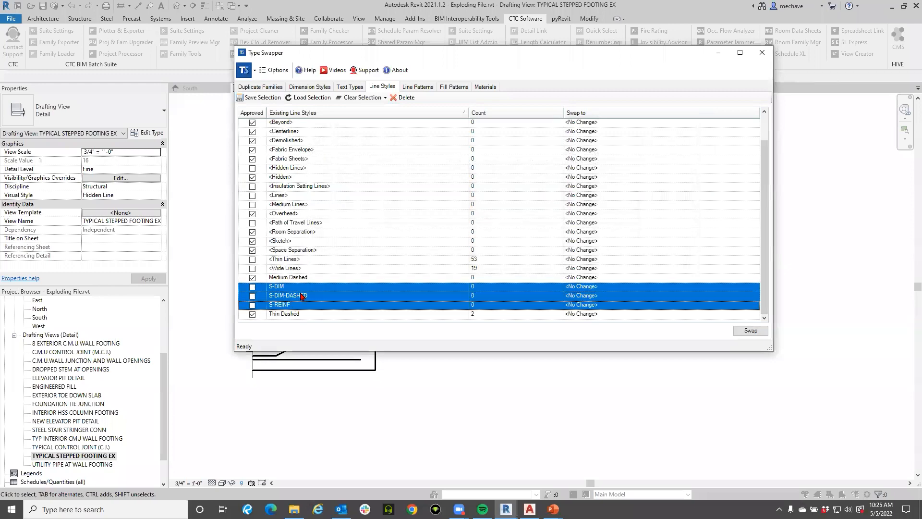
click(404, 98)
click(531, 229)
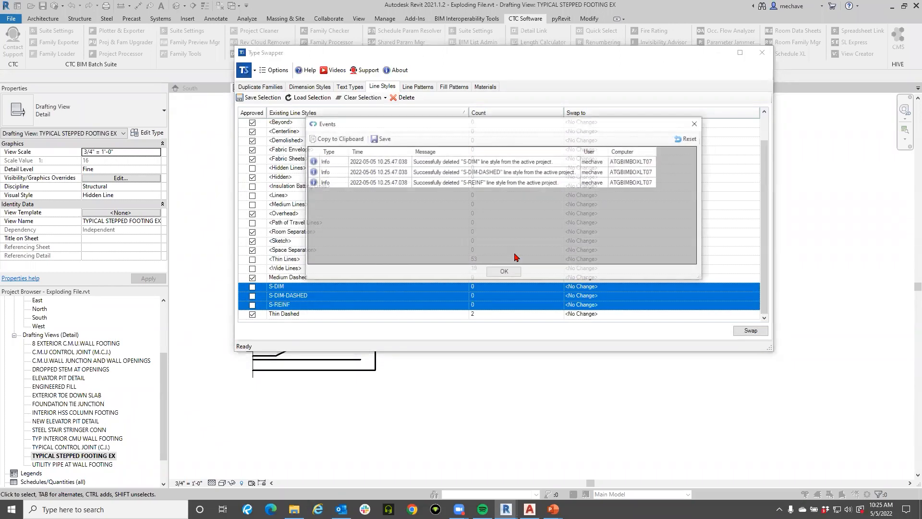
click(503, 273)
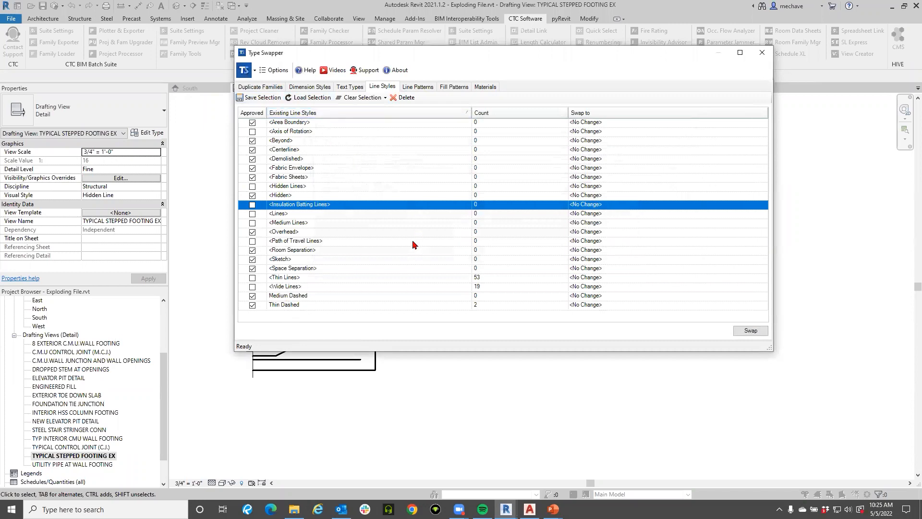
- Delete all IMPORT- line patterns, from IMPORT-10183Civbase$0${ -E- } through IMPORT-X-COL-GRID LEVEL 2$0$x10458001pst02$0$HIDDEN2
click(416, 88)
scroll(412, 240, down, 12)
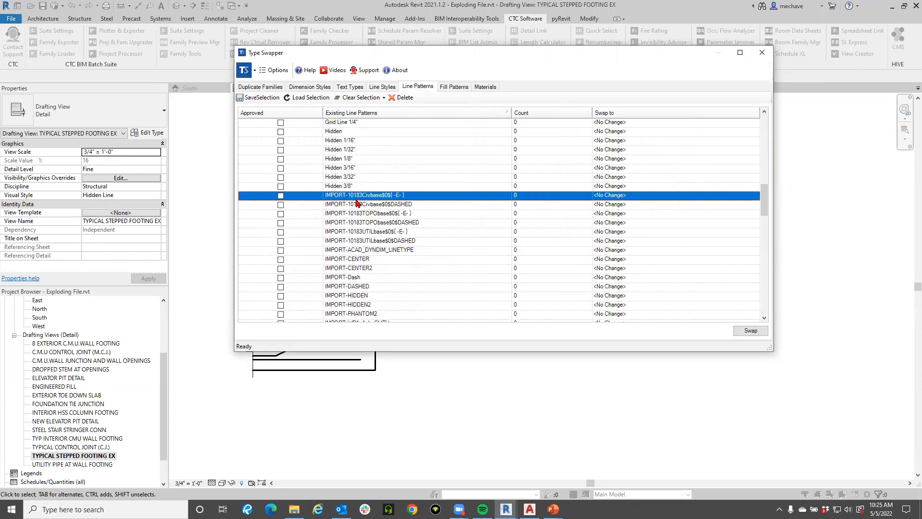
scroll(358, 202, down, 6)
scroll(357, 202, down, 7)
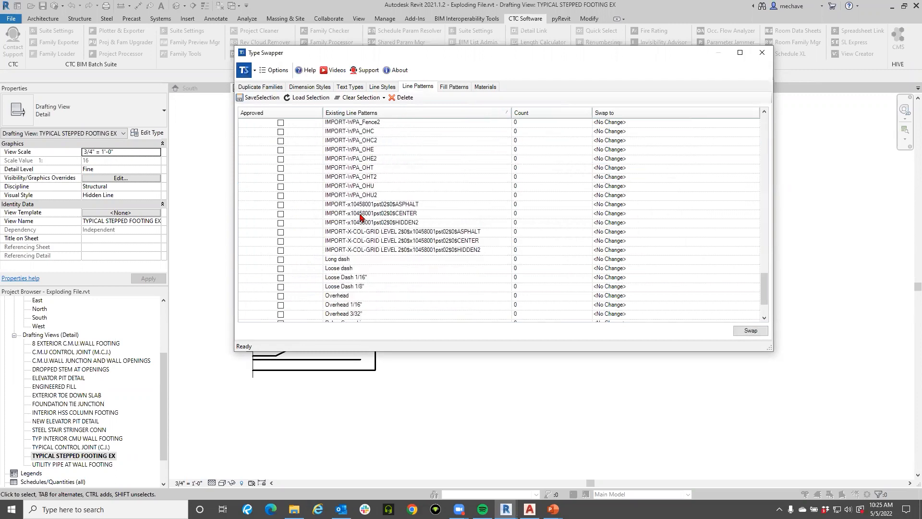
shift+click(370, 252)
click(401, 97)
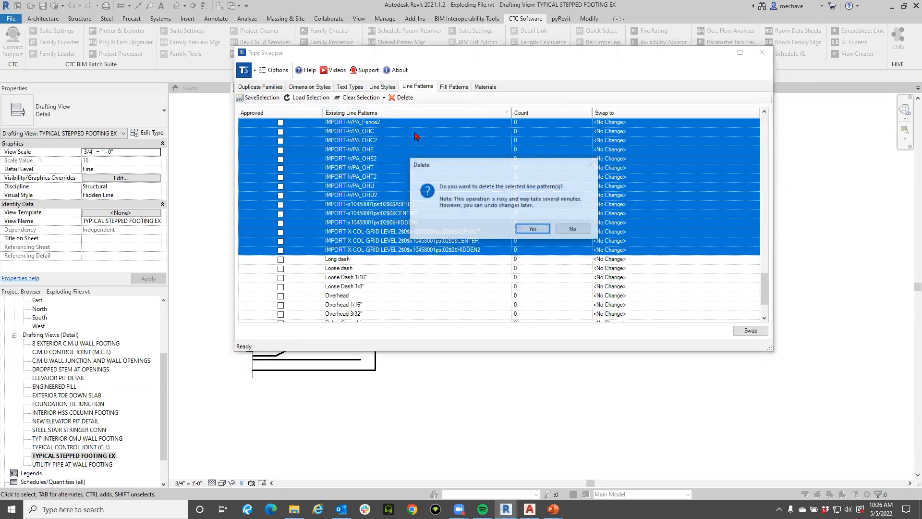
click(529, 230)
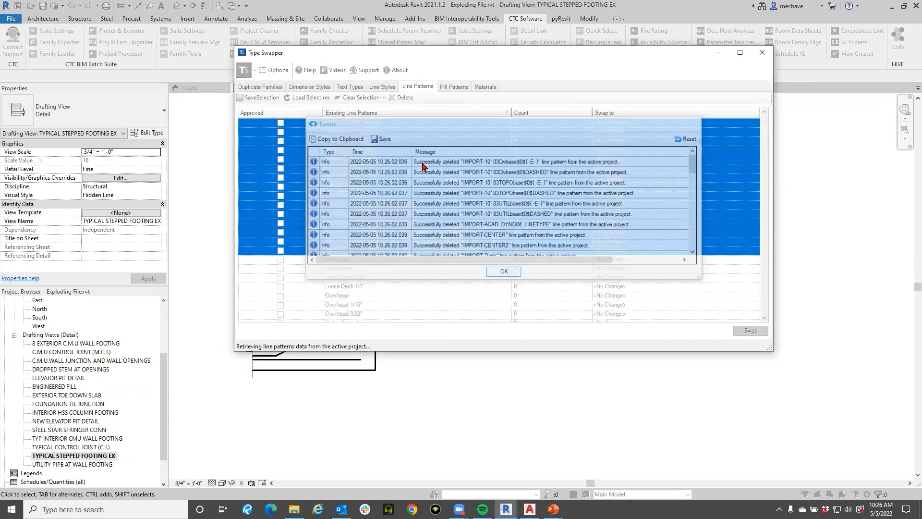
scroll(418, 170, down, 4)
scroll(422, 267, up, 7)
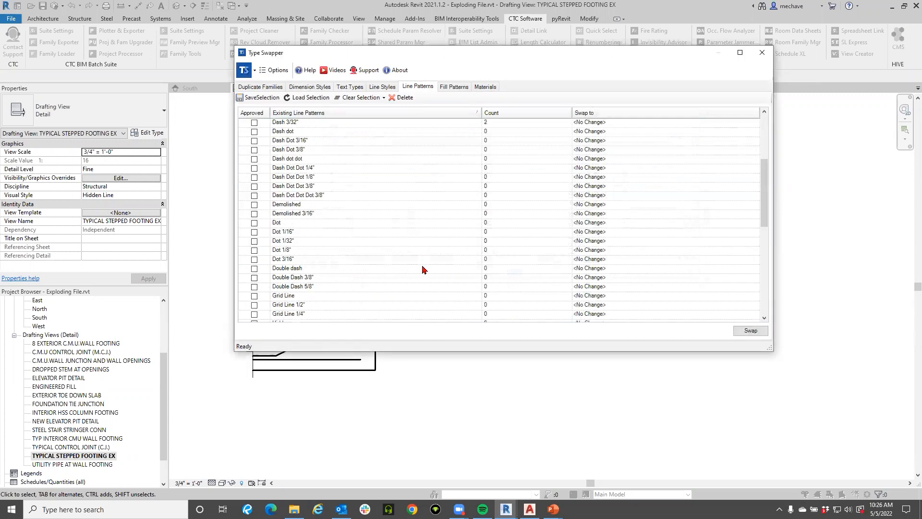
- Look through the project's fill patterns and their use in filled regions and materials, and close Type Swapper
click(453, 88)
scroll(421, 158, down, 5)
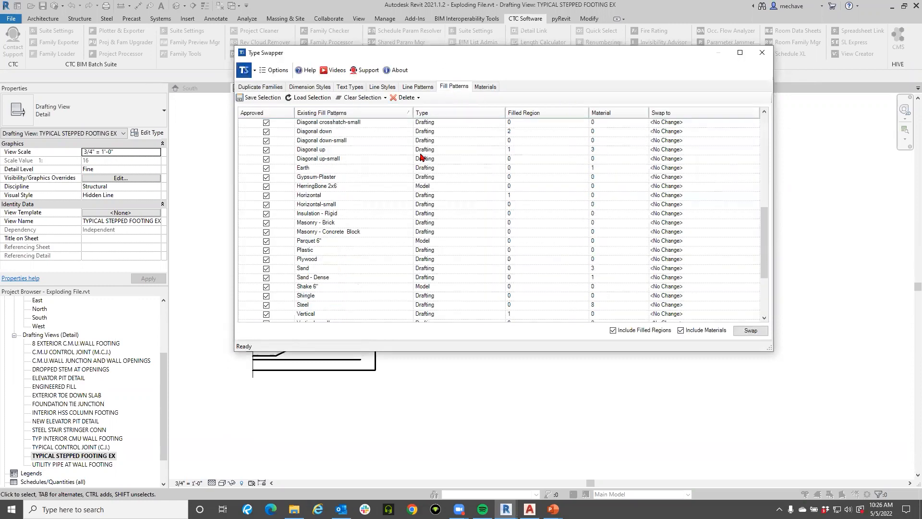
scroll(420, 155, down, 3)
scroll(431, 267, up, 10)
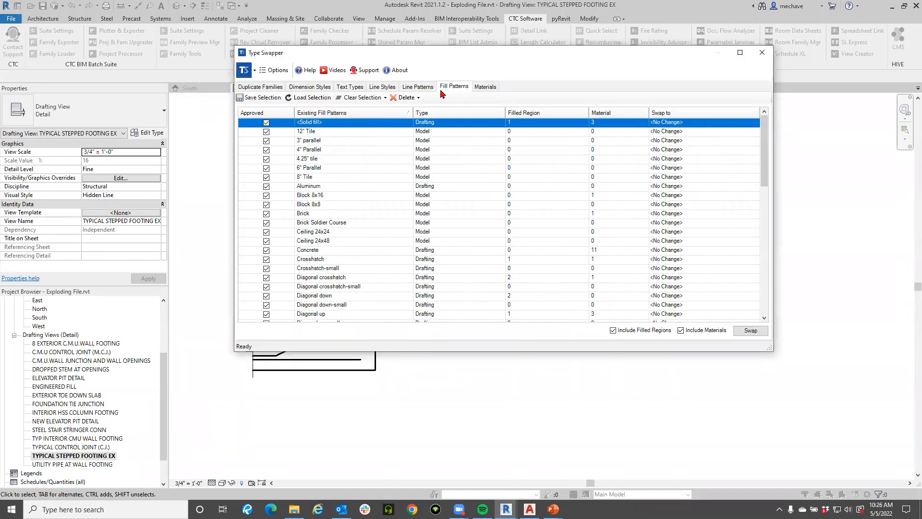
scroll(414, 174, down, 2)
scroll(414, 174, down, 7)
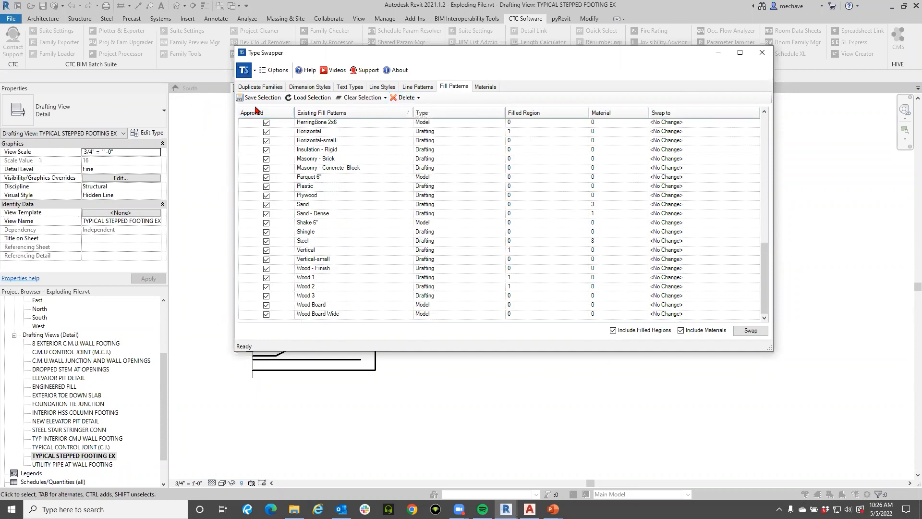
click(762, 52)
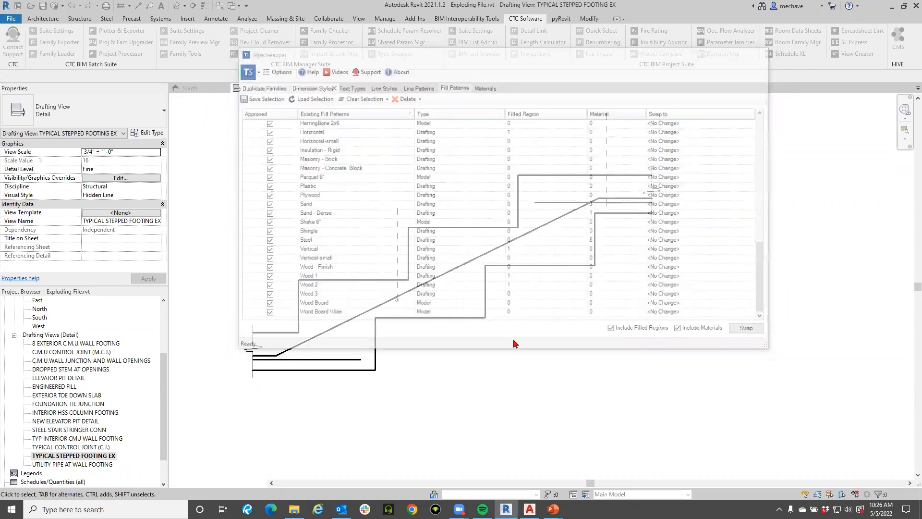
- Place an aligned dimension across the footing thickness at its lower end, between the bottom line and the lowest top line
middle_drag(477, 376, 474, 376)
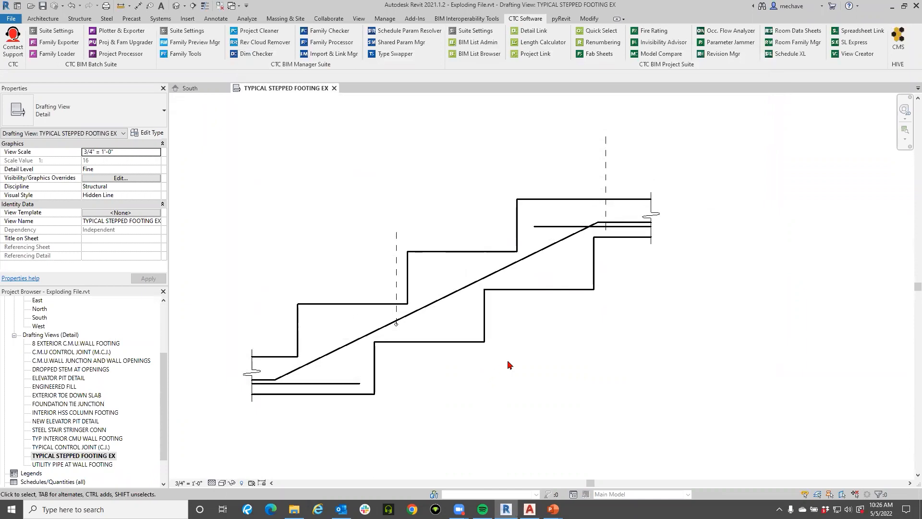
scroll(497, 362, down, 2)
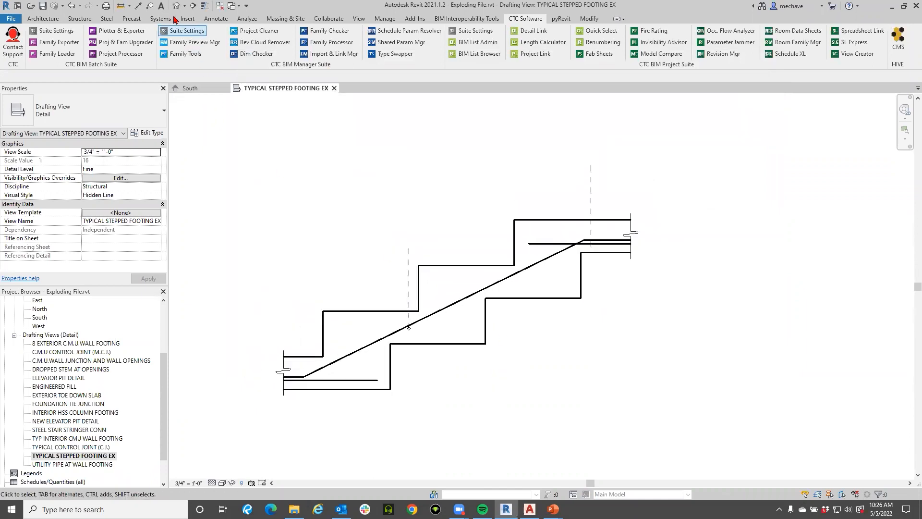
click(138, 5)
click(310, 389)
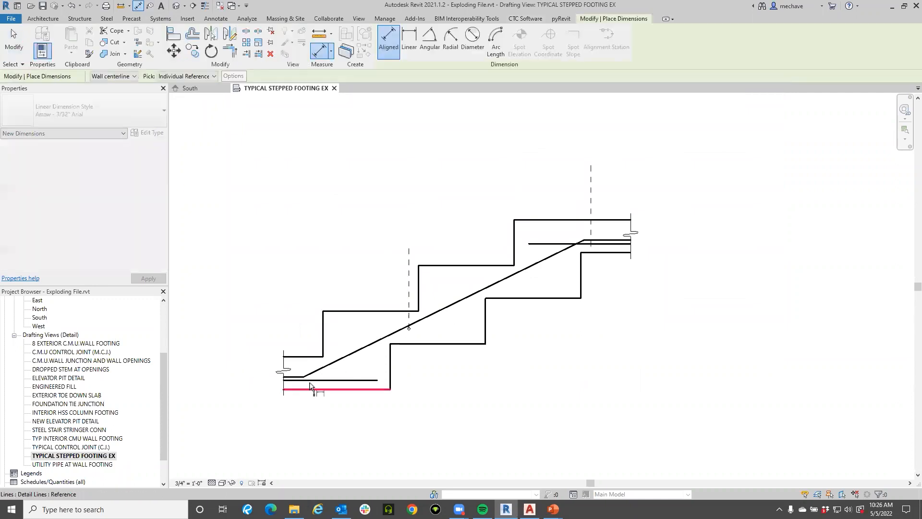
click(300, 356)
click(259, 372)
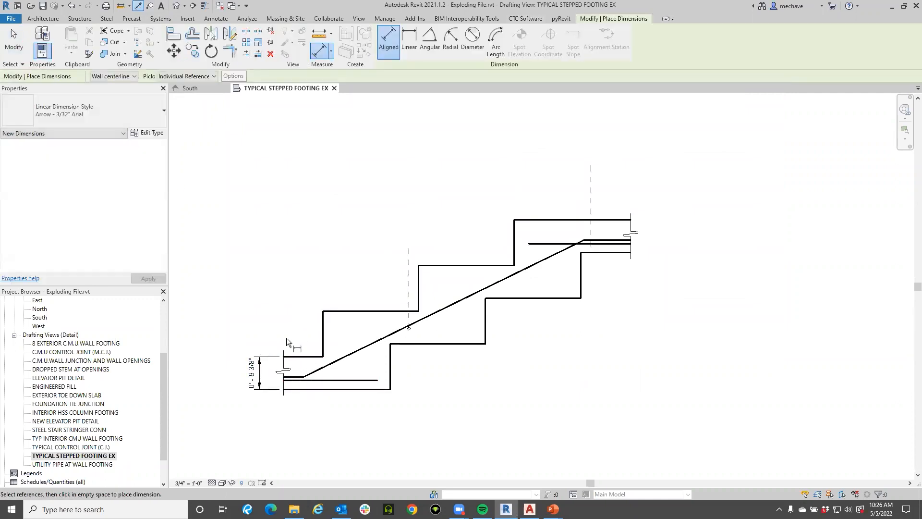
scroll(250, 402, up, 2)
middle_drag(250, 402, 265, 435)
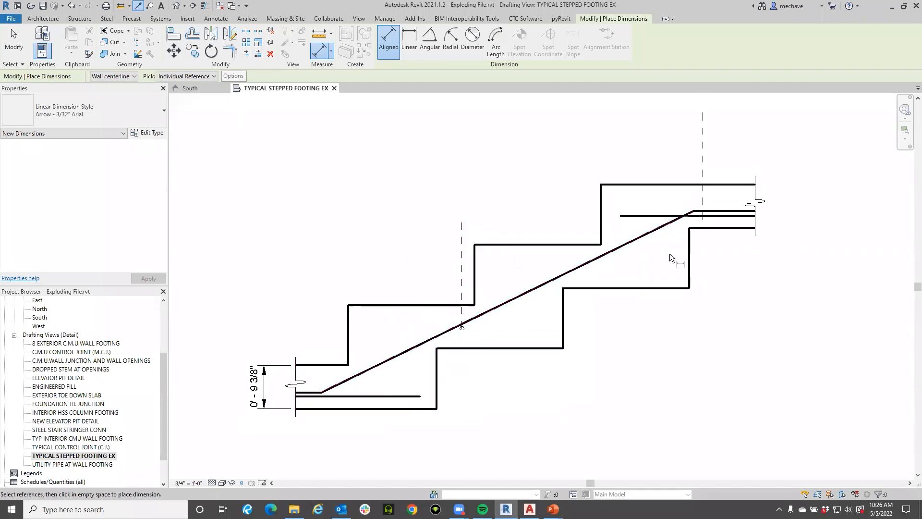
middle_drag(488, 253, 418, 261)
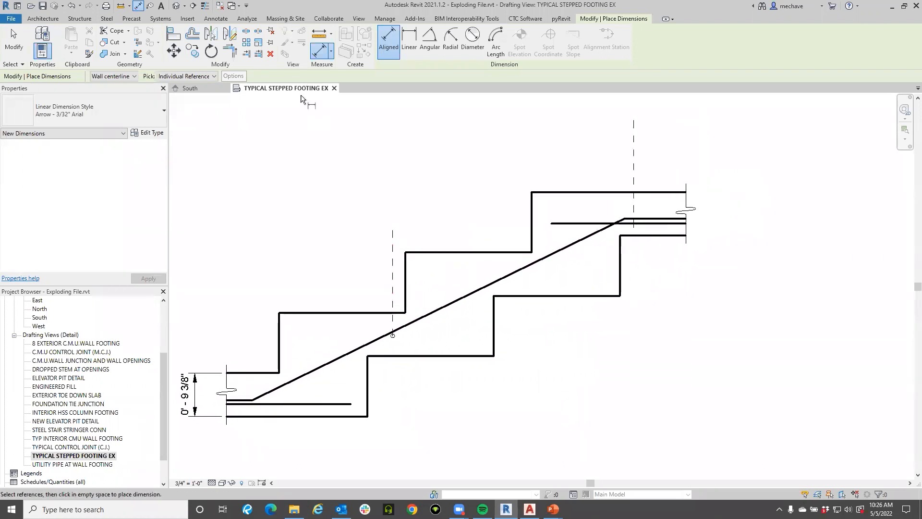
click(215, 19)
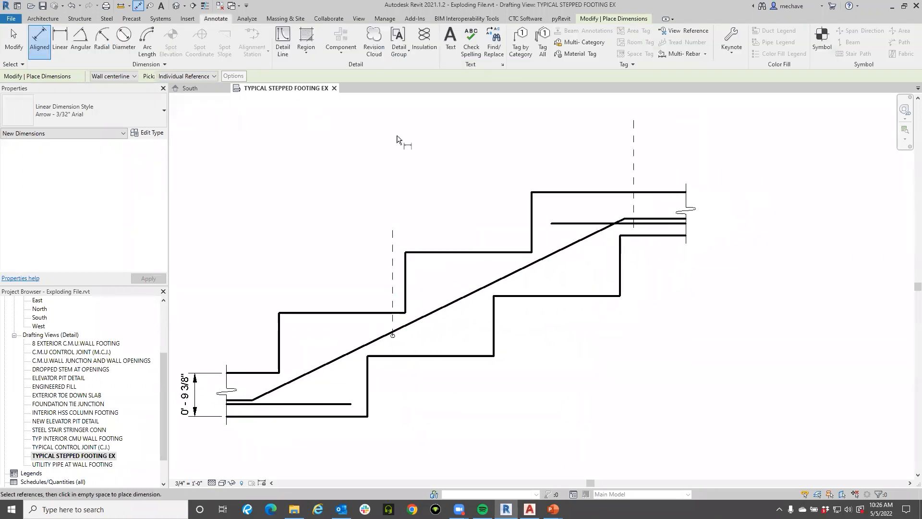
key(Escape)
key(Escape)
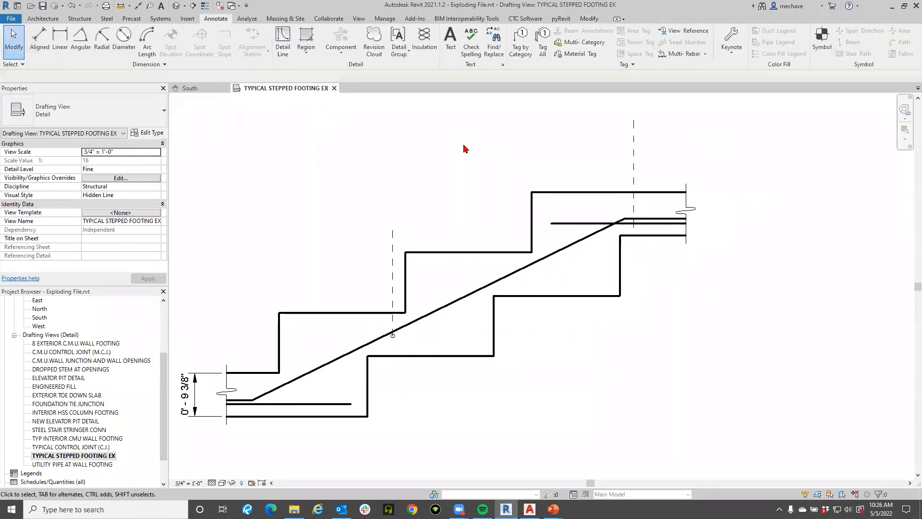
scroll(418, 214, down, 2)
scroll(418, 214, up, 1)
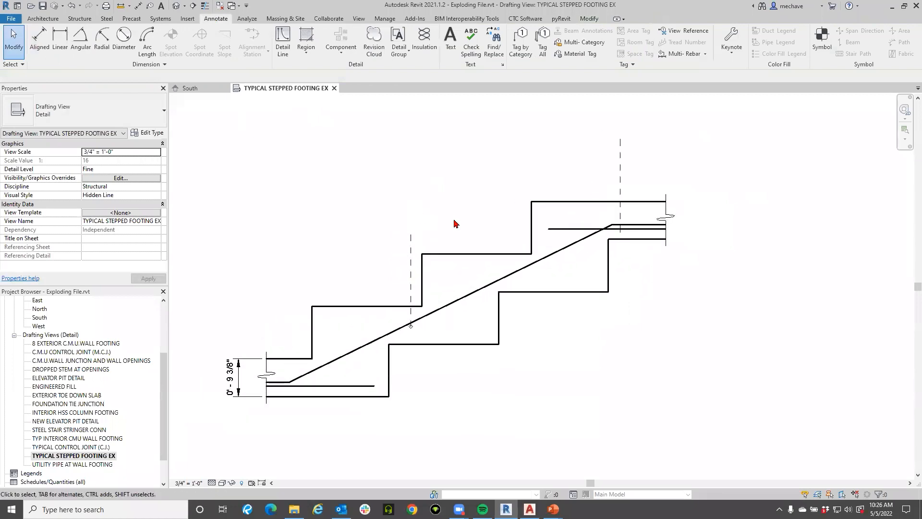
click(473, 343)
click(375, 206)
middle_drag(375, 206, 372, 234)
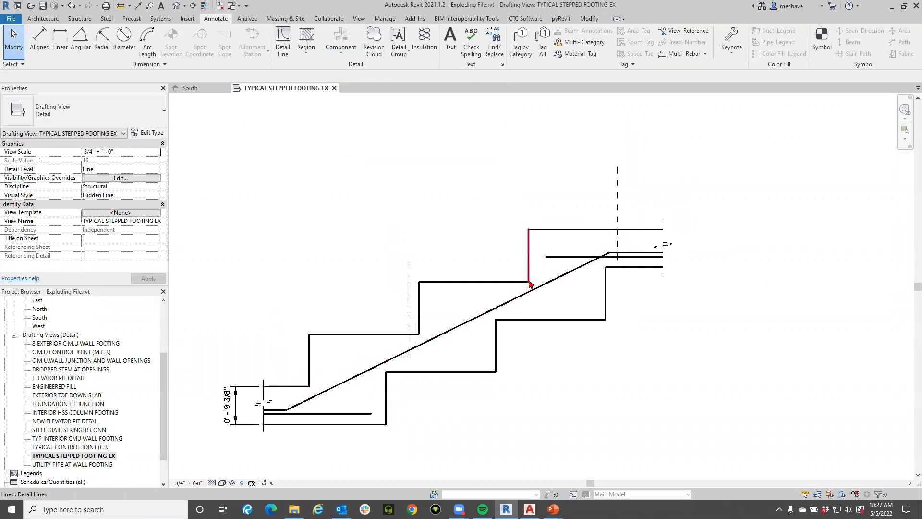
- Place a W Shapes-Section W12X26 detail component on the second-lowest tread of the stepped footing
click(341, 50)
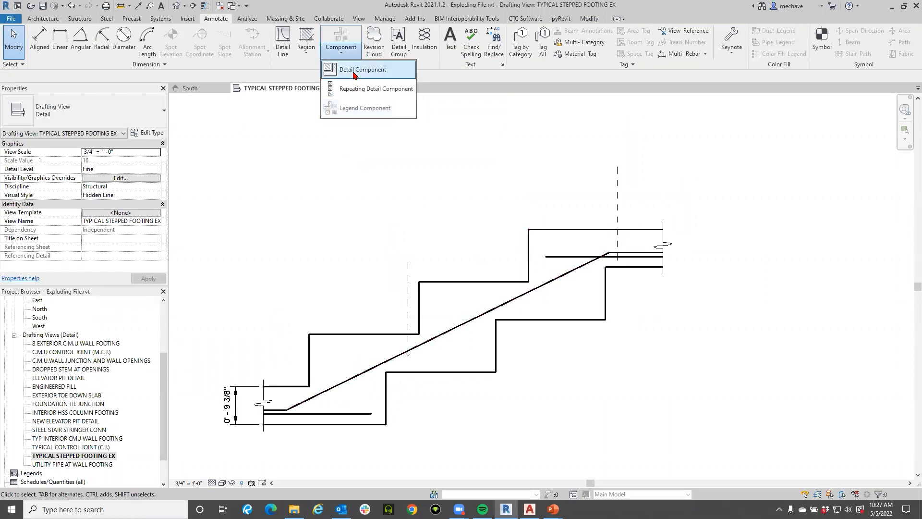
click(355, 70)
click(355, 309)
key(Escape)
middle_drag(316, 336, 406, 310)
scroll(337, 314, up, 2)
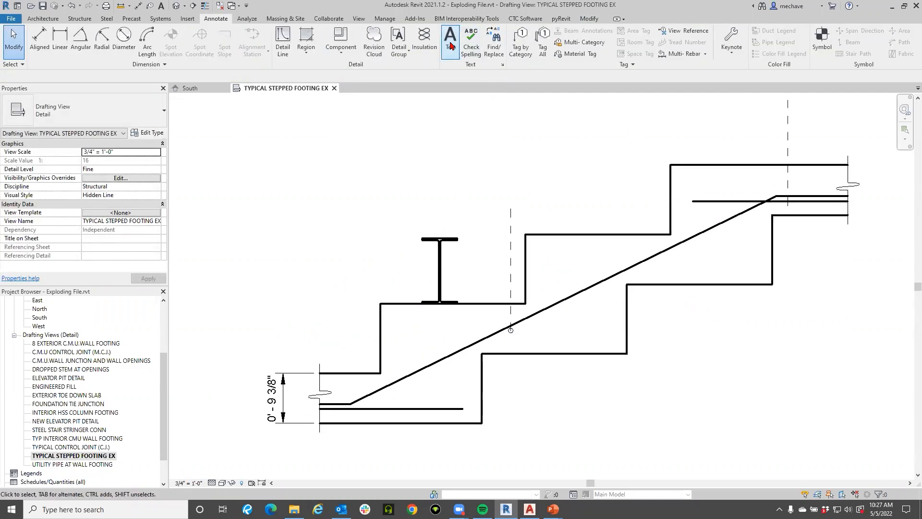
- Add a text note reading "W 10x12" above and beside the beam section
click(451, 40)
click(261, 153)
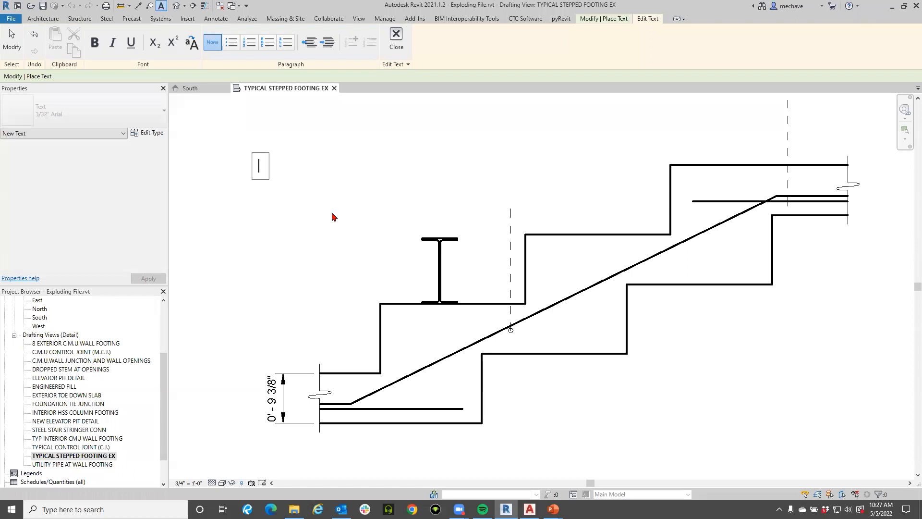
text(W 10 x 12)
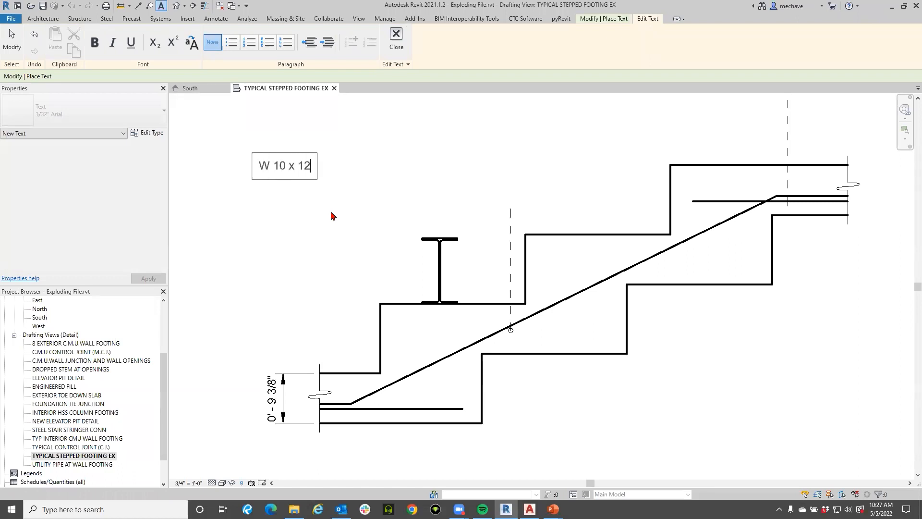
click(299, 166)
key(BackSpace)
key(BackSpace)
key(Delete)
text(0)
click(321, 247)
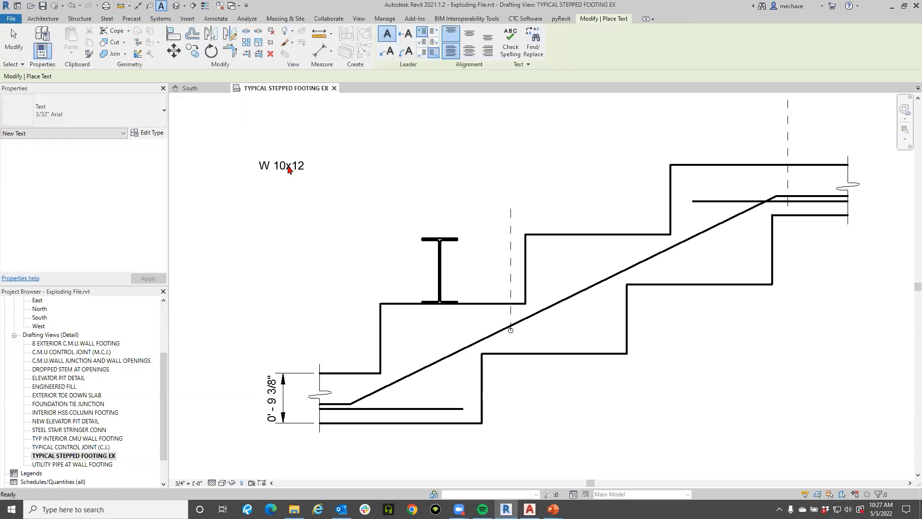
- Add a leader with an elbow from the W 10x12 note to the beam's top flange
click(307, 166)
click(405, 33)
drag(397, 165, 420, 239)
drag(366, 203, 344, 166)
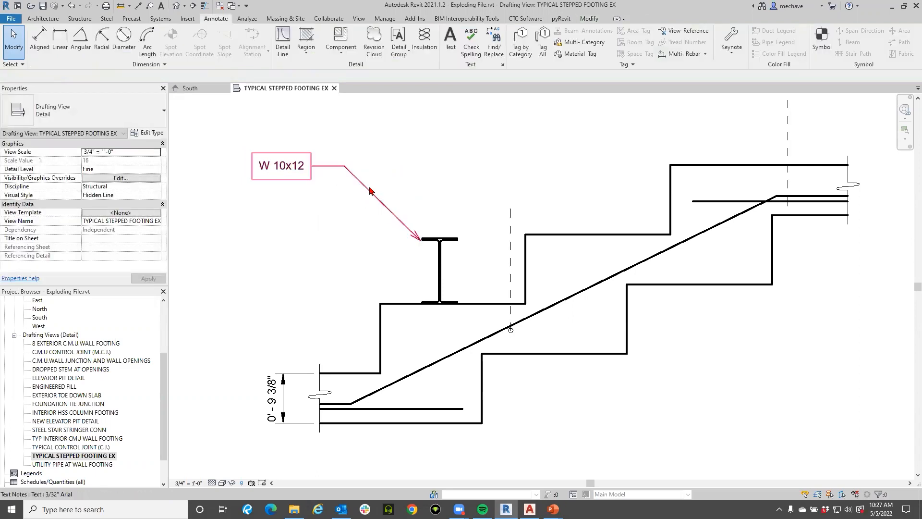
- Adjust the leader's arrowhead to touch the end of the top flange and move the W 10x12 note closer to the beam
click(410, 234)
scroll(406, 232, up, 3)
drag(434, 249, 441, 247)
scroll(434, 244, down, 3)
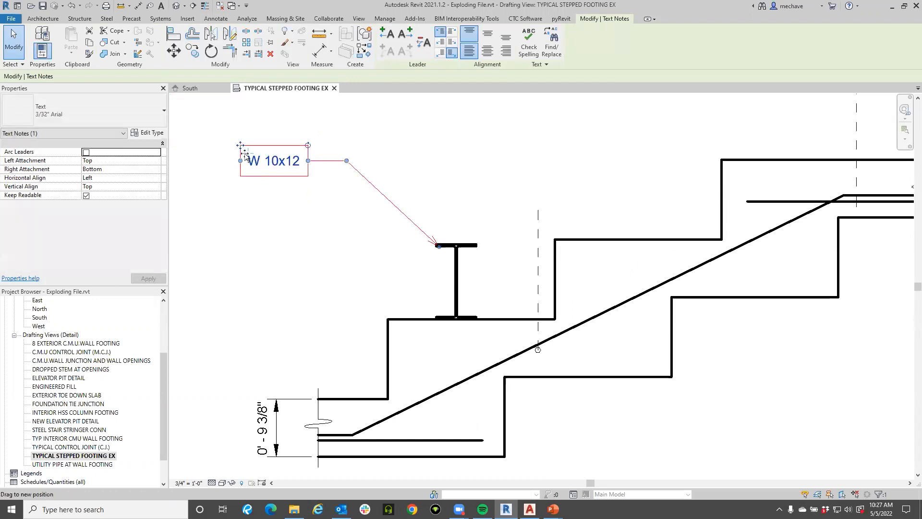
drag(262, 168, 306, 202)
- Check which W Shapes-Section types are available for the placed beam section, keeping its current type
click(454, 269)
middle_drag(454, 268, 405, 266)
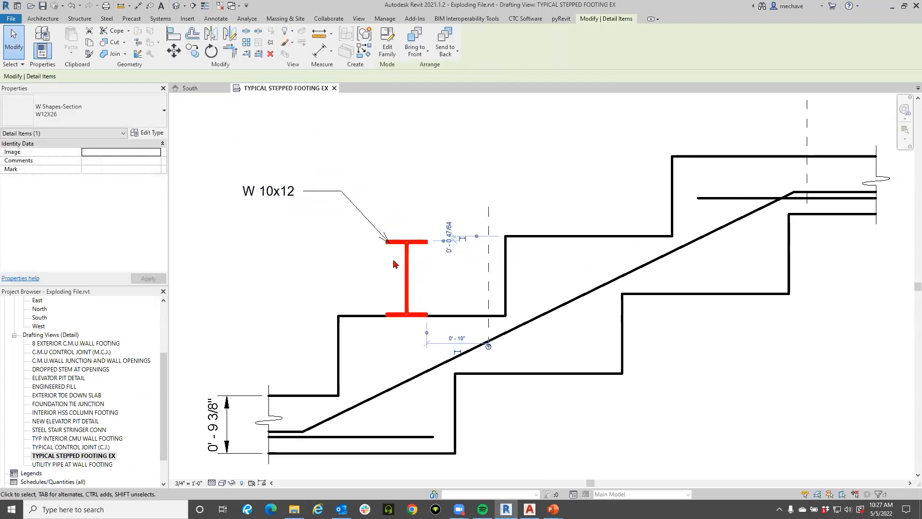
click(84, 111)
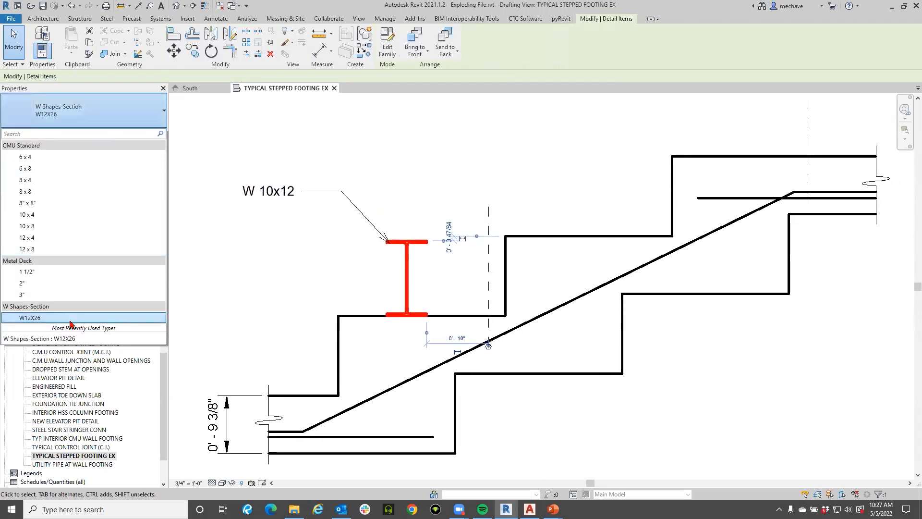
click(412, 253)
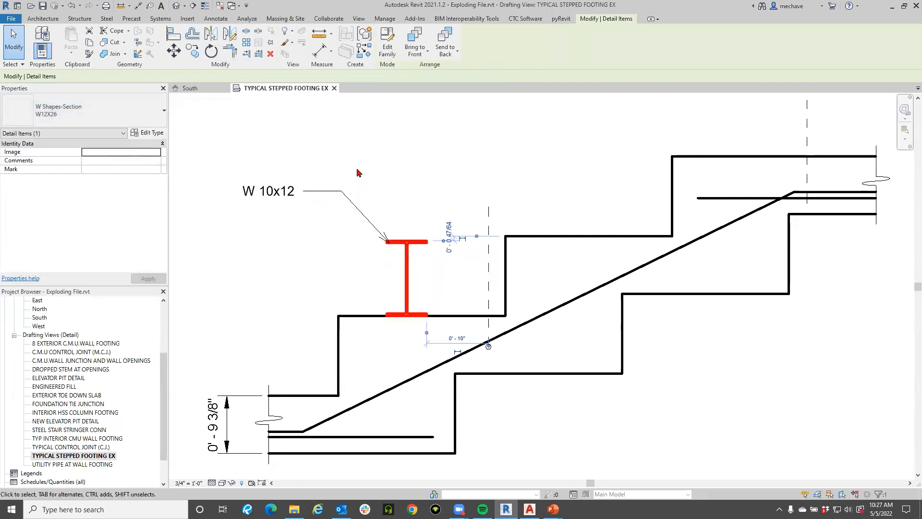
click(387, 202)
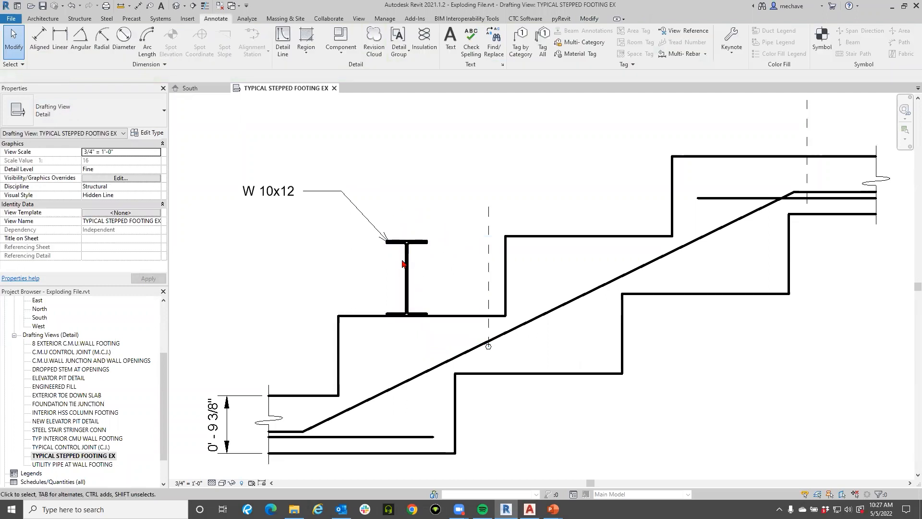
click(341, 49)
click(457, 246)
scroll(384, 227, down, 2)
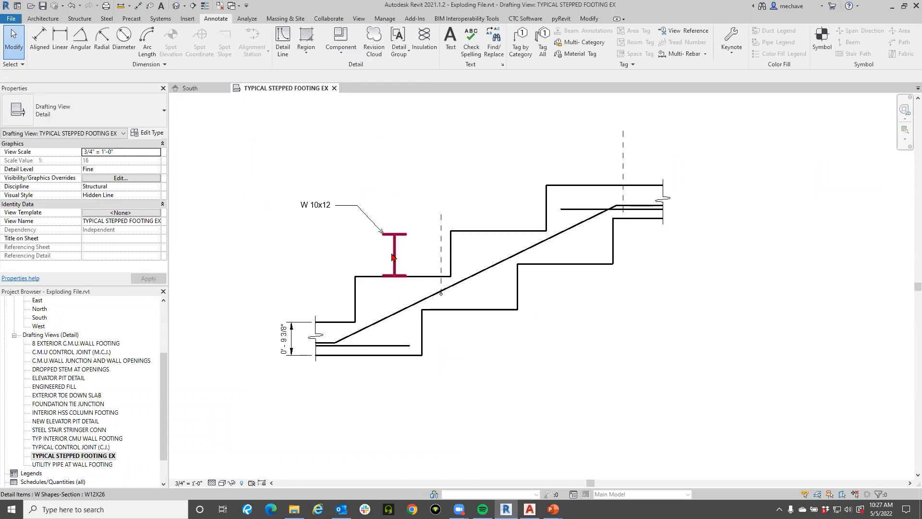
click(392, 256)
scroll(419, 272, up, 2)
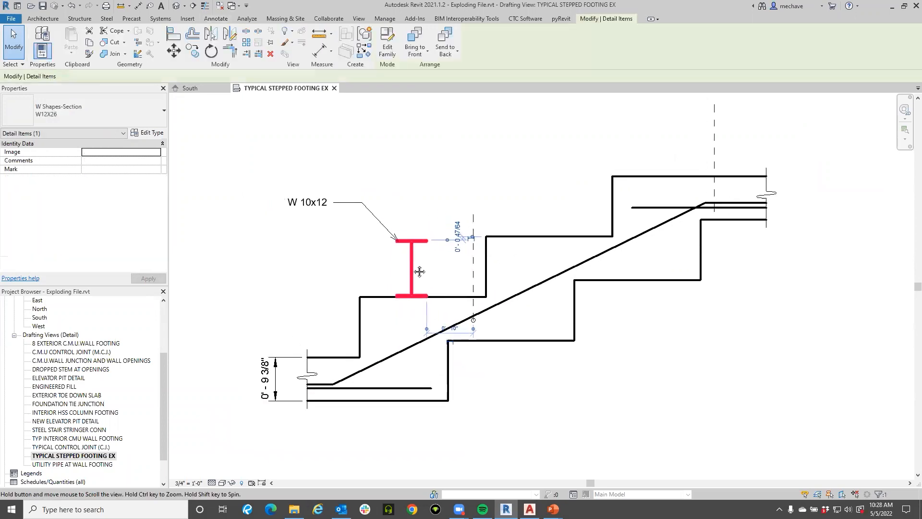
click(334, 249)
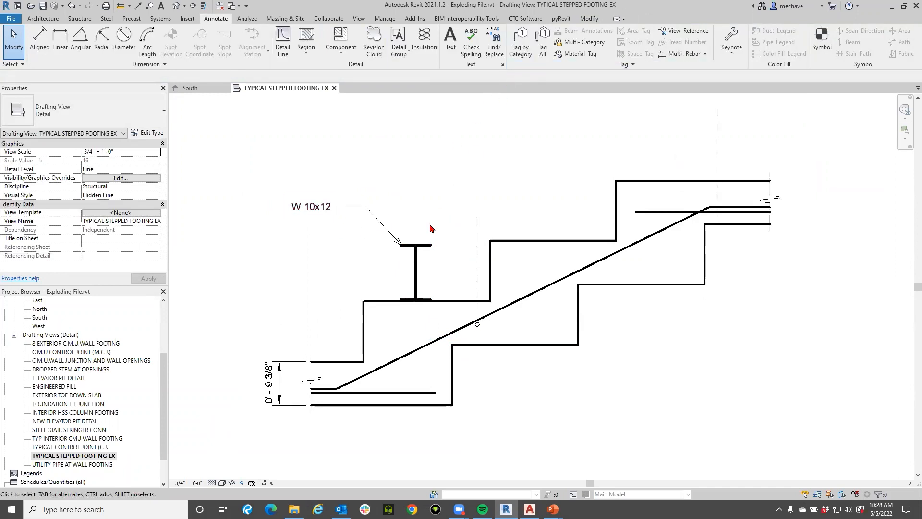
click(426, 245)
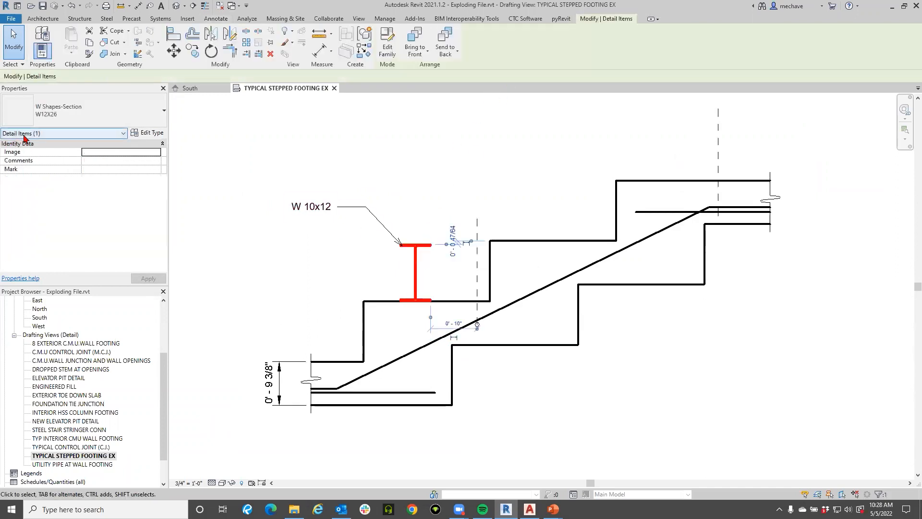
scroll(421, 234, up, 1)
click(421, 234)
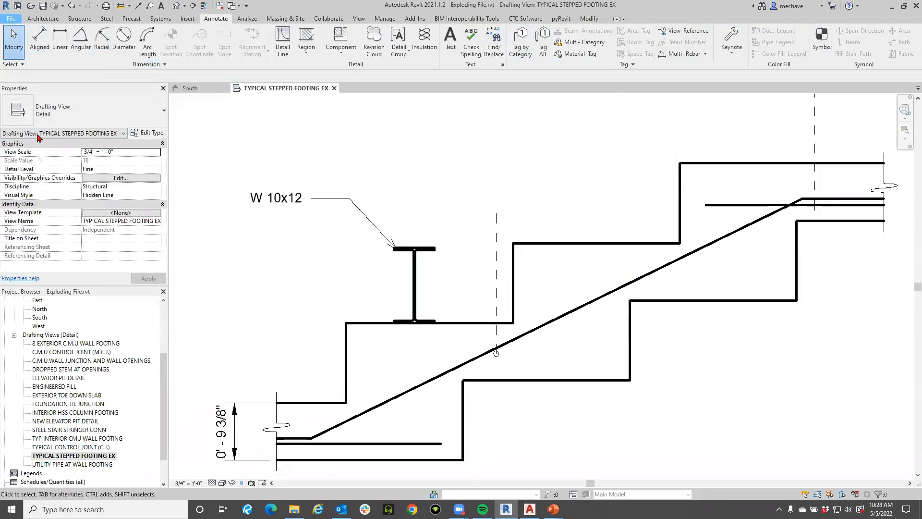
- Create a new annotation family from the Generic Tag.rft template in the Annotations folder
click(11, 18)
mouse_move(31, 55)
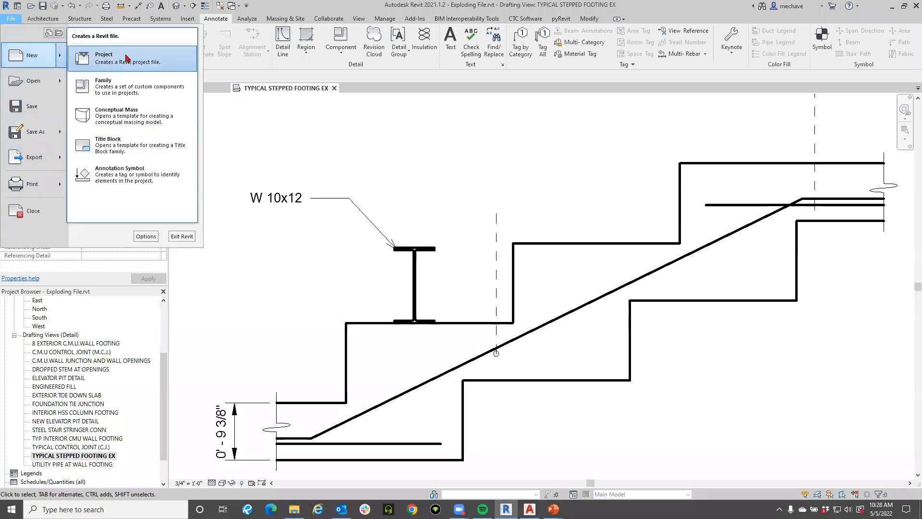
click(124, 84)
double_click(330, 101)
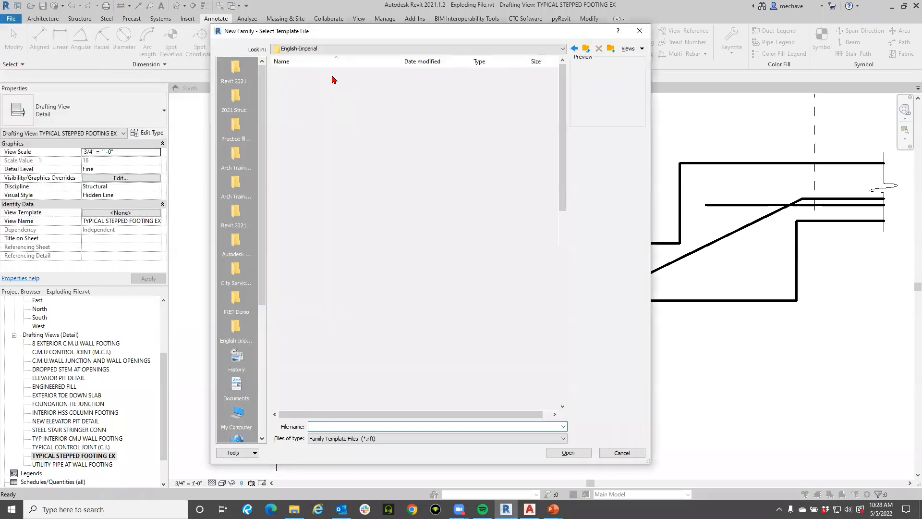
double_click(332, 73)
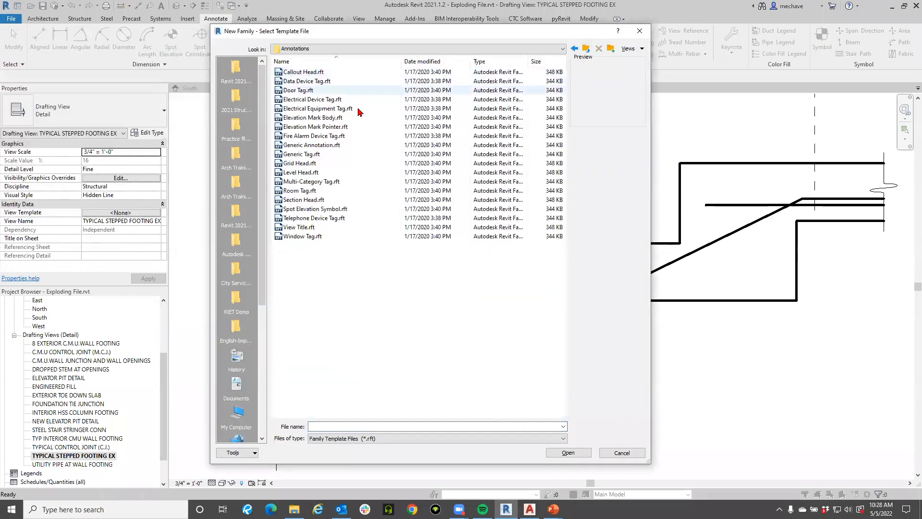
click(356, 154)
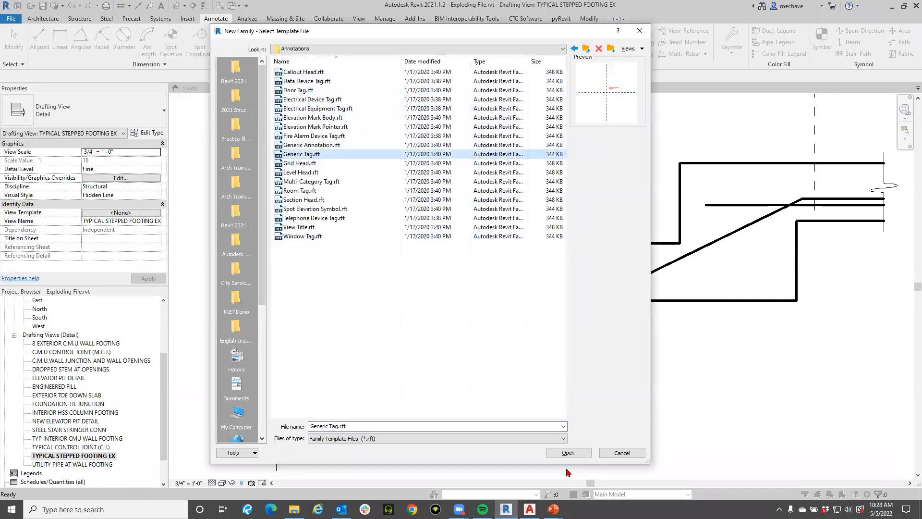
click(568, 454)
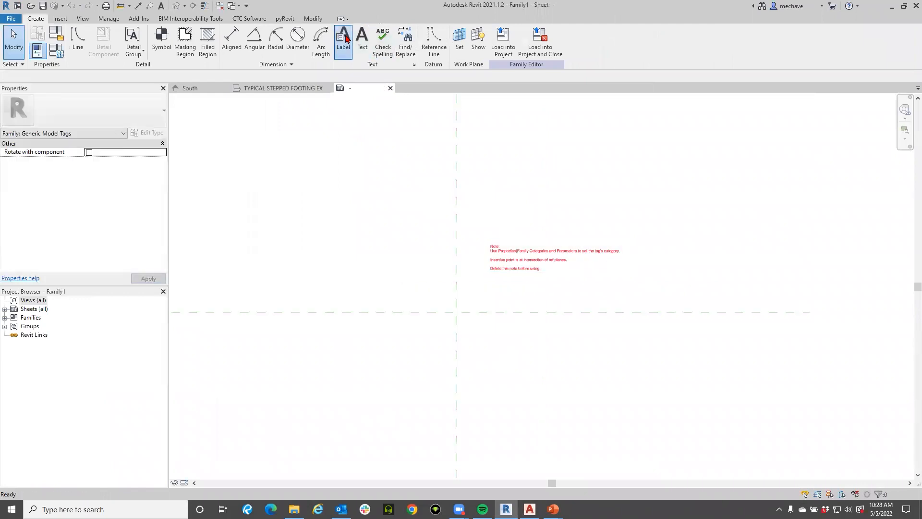
- Place a label showing the Type Name parameter at the intersection of the tag family's reference planes
click(343, 40)
click(456, 312)
scroll(211, 397, down, 2)
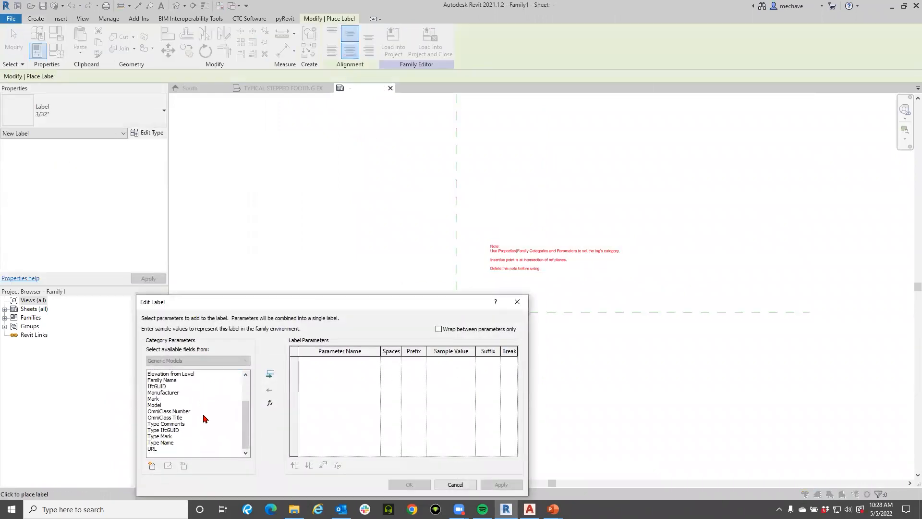
click(167, 442)
click(269, 374)
click(409, 484)
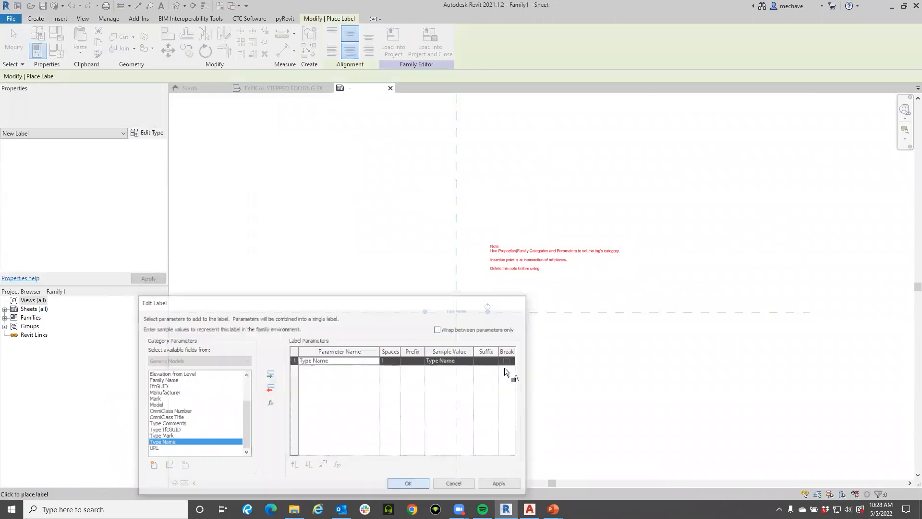
scroll(465, 324, up, 3)
key(Escape)
- Delete the template's red instruction note and nudge the Type Name label slightly to the right
click(554, 170)
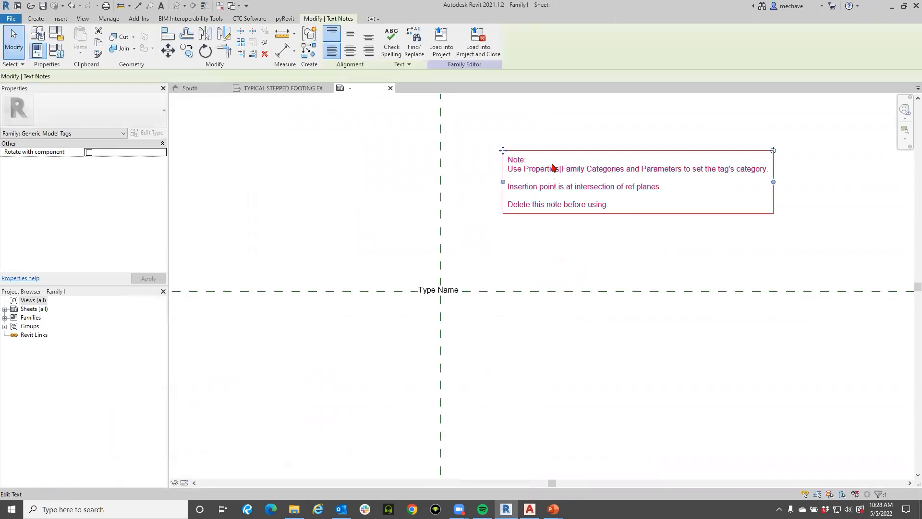
key(Delete)
click(442, 288)
scroll(446, 287, up, 2)
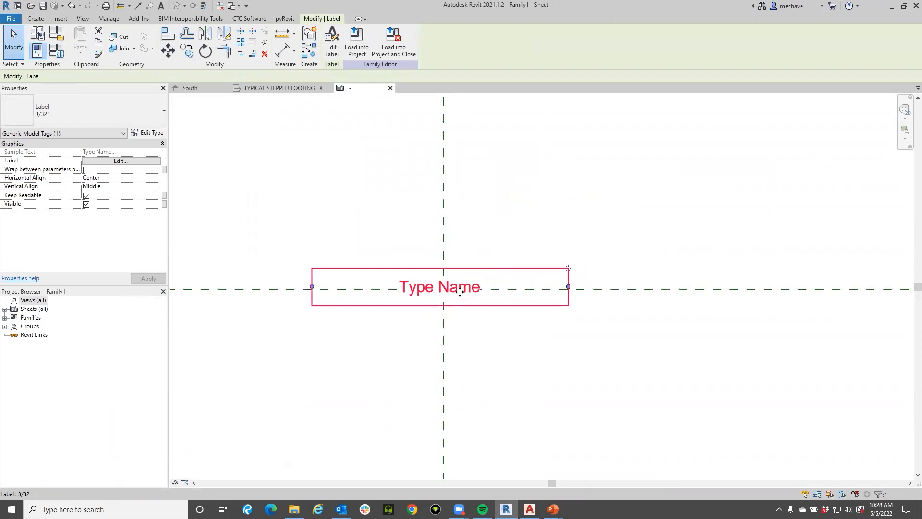
drag(458, 292, 472, 313)
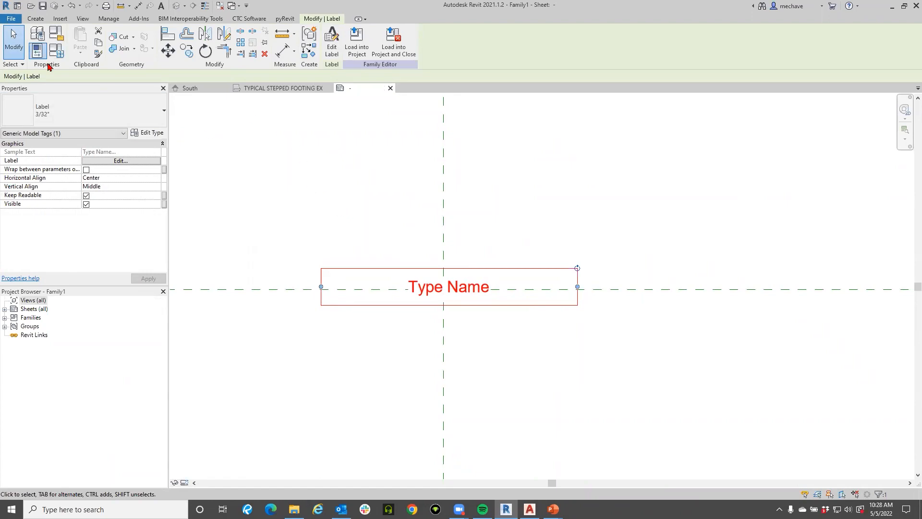
- Change the family's category to Detail Item Tags
click(56, 35)
scroll(331, 159, down, 2)
scroll(357, 225, up, 8)
scroll(356, 226, up, 2)
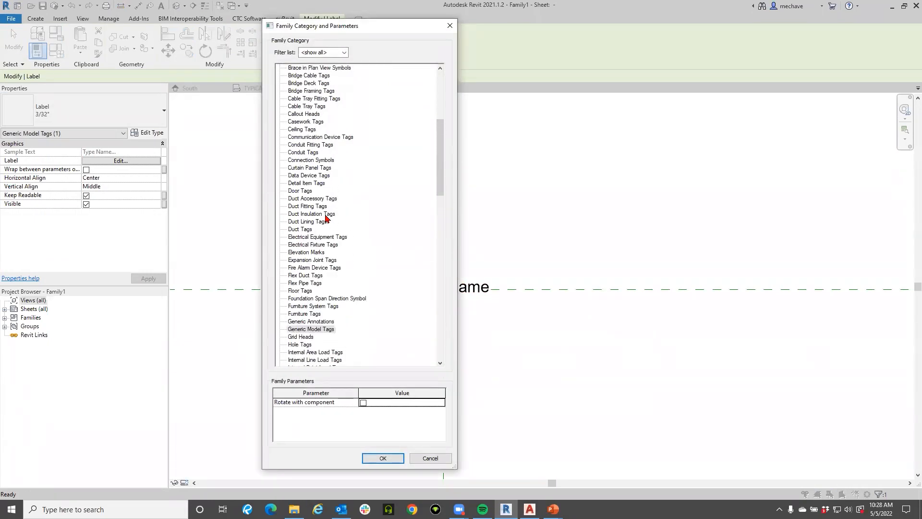
click(304, 183)
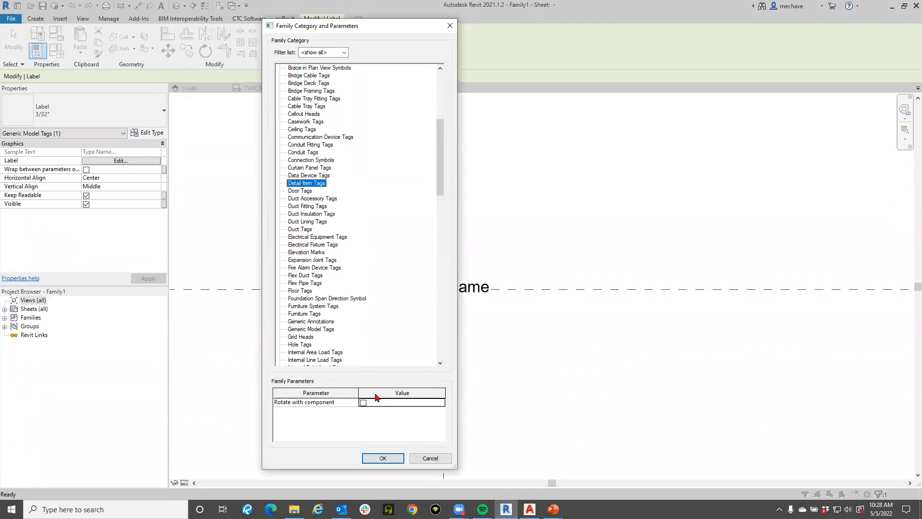
click(377, 458)
- Load the tag family into the stepped footing project and tag the beam section with a leader
click(341, 54)
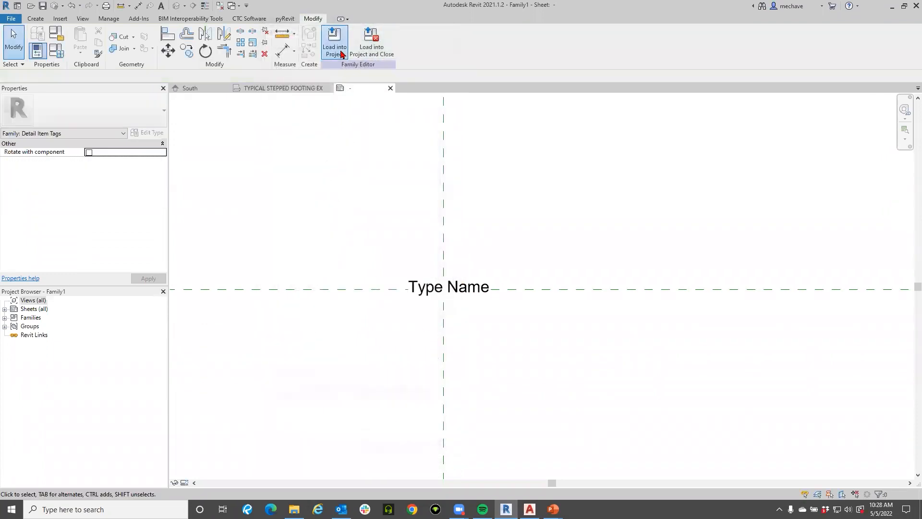
click(268, 90)
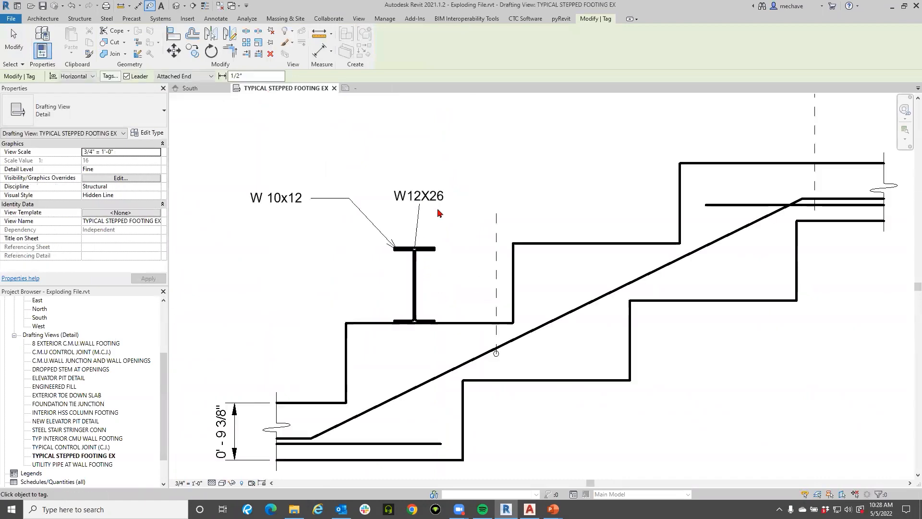
key(Escape)
- Move the beam's tag to the left of the web so its leader runs horizontally
click(415, 210)
drag(416, 210, 297, 296)
scroll(302, 307, up, 2)
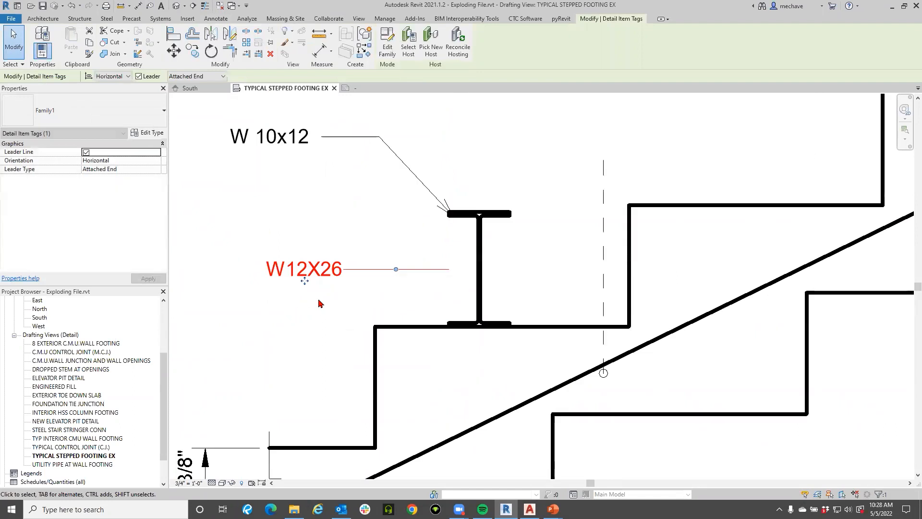
- Set the tag type's leader arrowhead to Arrow Filled 20 Degree
click(149, 133)
click(783, 195)
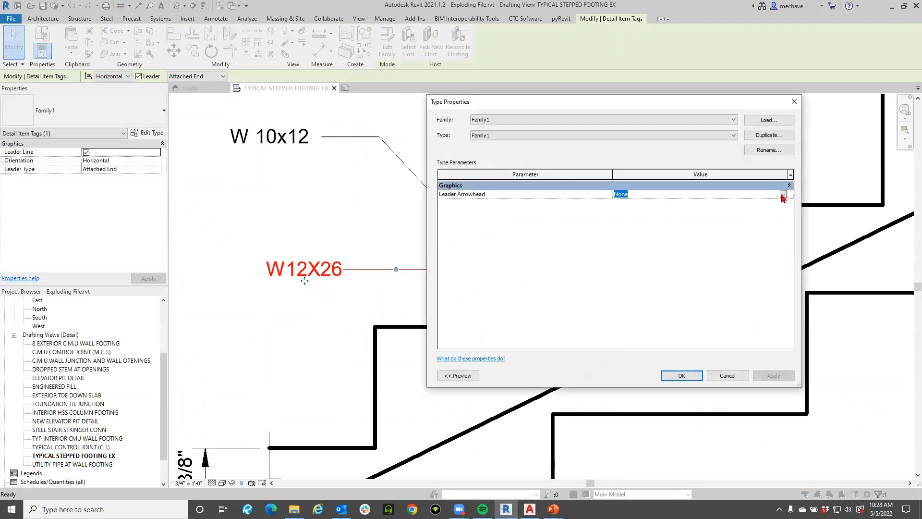
click(659, 217)
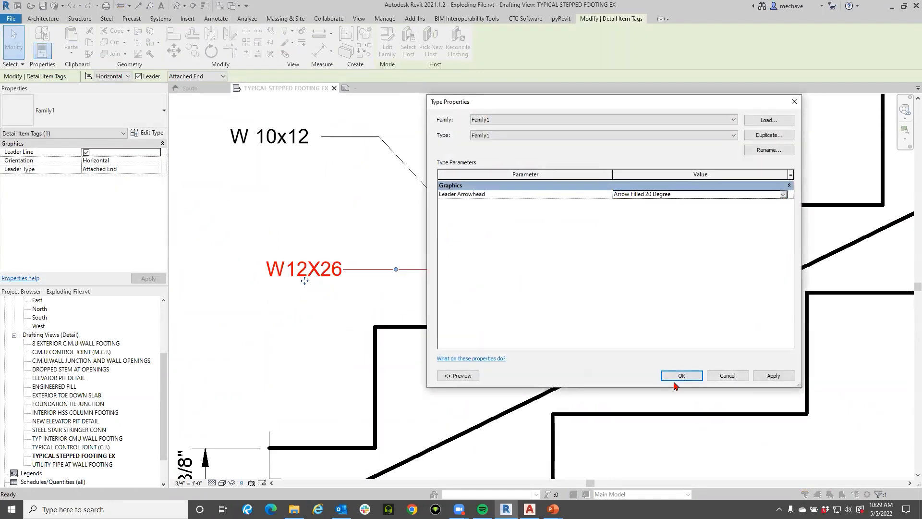
click(681, 375)
click(451, 280)
- Change the beam tag's leader to Free End and extend its arrowhead to the beam's web
click(444, 270)
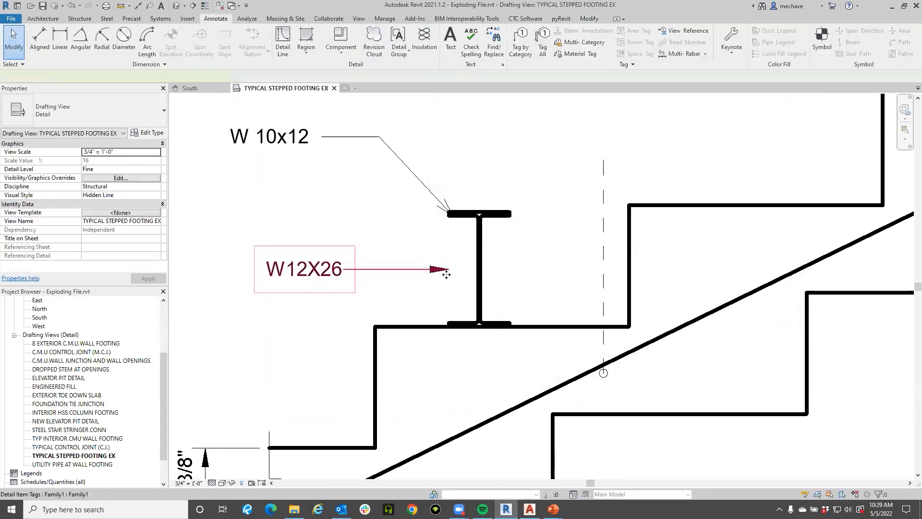
click(195, 77)
click(184, 92)
drag(446, 269, 472, 269)
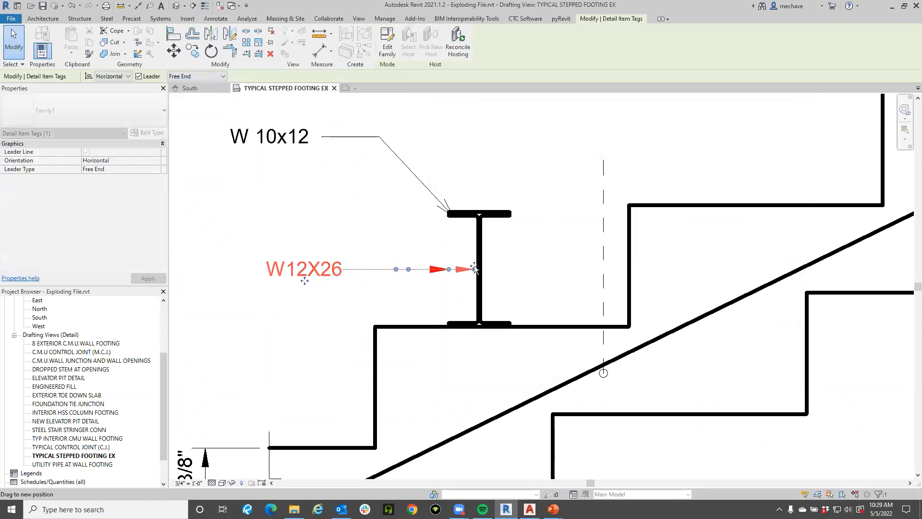
click(490, 242)
- Fine-tune the tag leader's arrowhead so its tip touches the face of the beam's web
scroll(490, 243, down, 3)
middle_drag(481, 260, 435, 265)
scroll(426, 268, up, 2)
click(428, 267)
scroll(423, 267, up, 8)
click(392, 271)
click(391, 264)
drag(490, 264, 500, 263)
key(Escape)
scroll(497, 269, down, 5)
scroll(336, 288, down, 4)
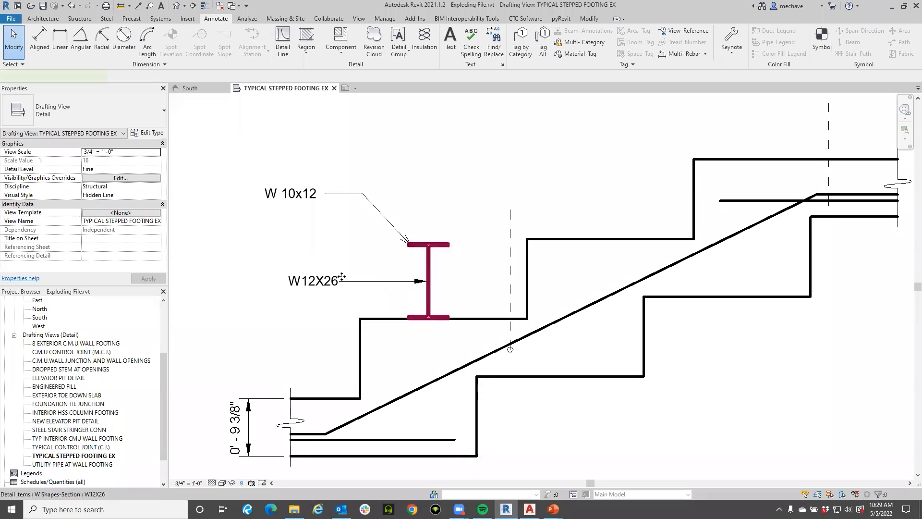
- Change the tagged beam section's type to CMU Standard 6 x 4
click(342, 277)
click(86, 110)
click(62, 158)
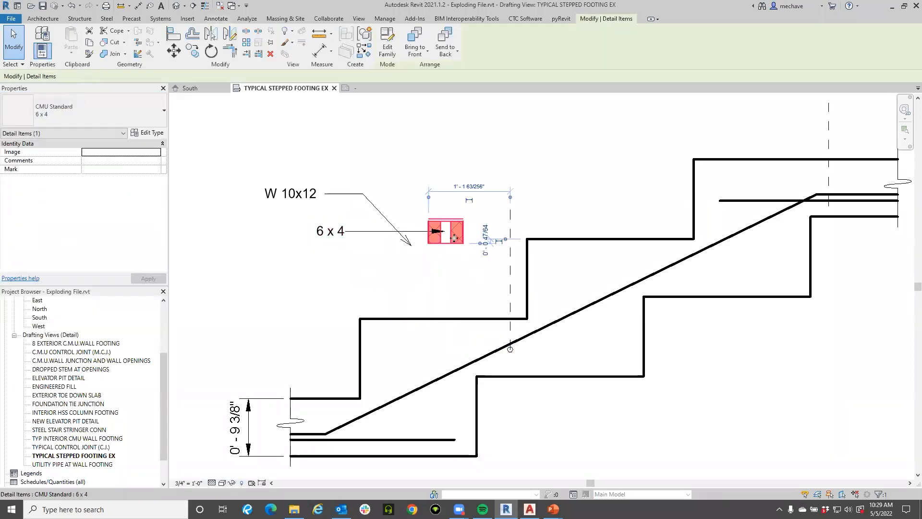
click(457, 260)
- Point the W 10x12 text note's leader at the CMU block, then delete the note
click(367, 200)
drag(413, 250, 430, 224)
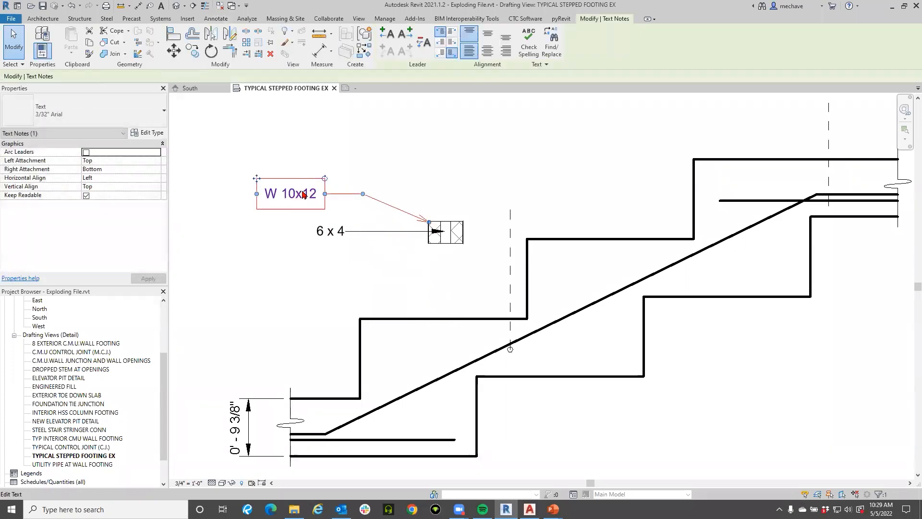
key(Delete)
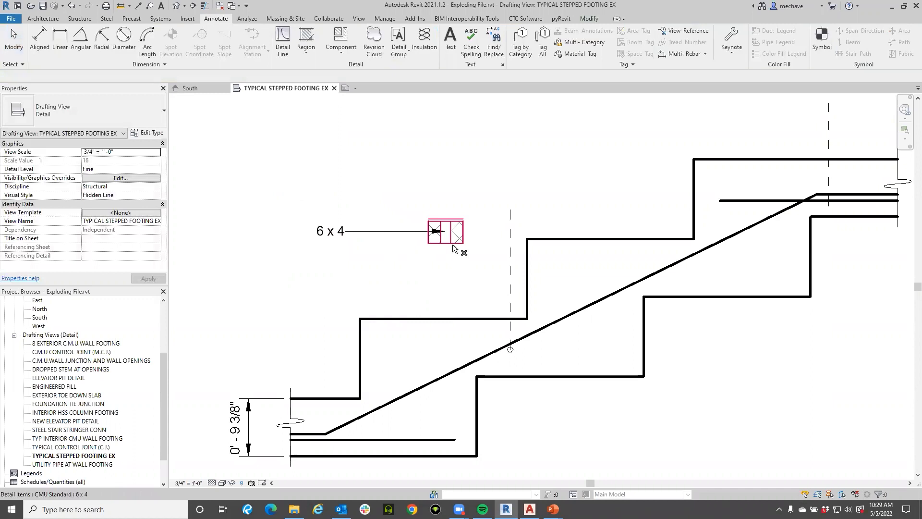
scroll(432, 297, down, 2)
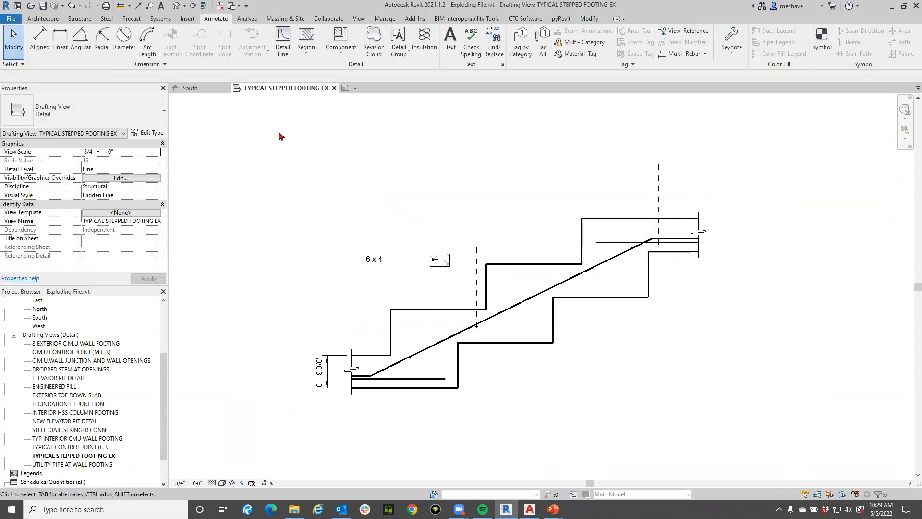
drag(266, 128, 442, 222)
middle_drag(449, 225, 379, 224)
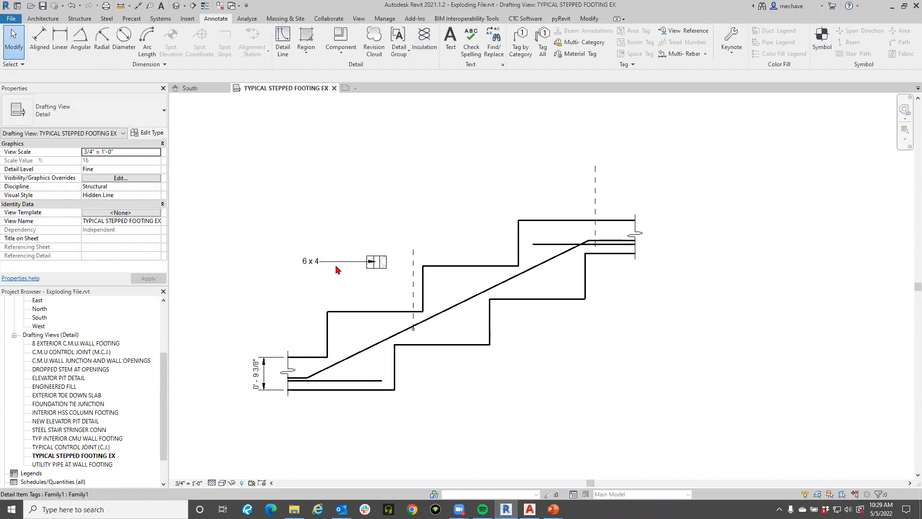
middle_drag(351, 238, 353, 249)
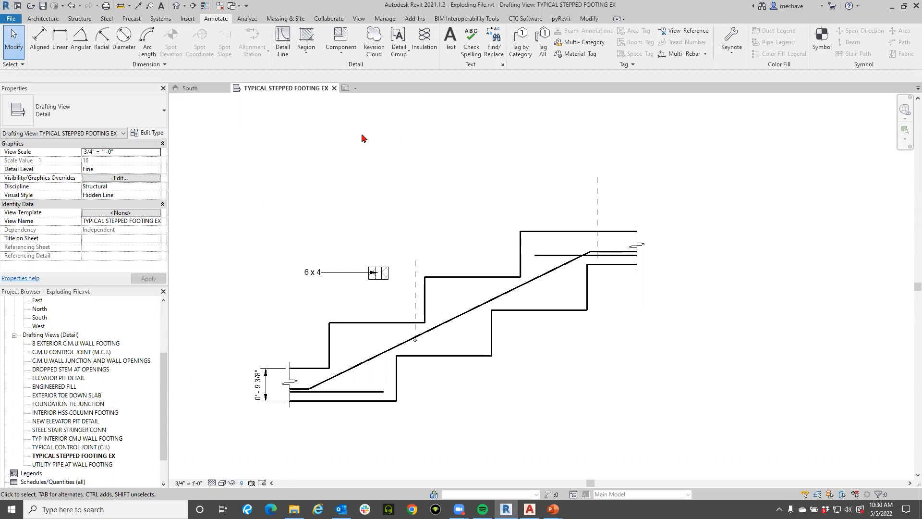
click(183, 20)
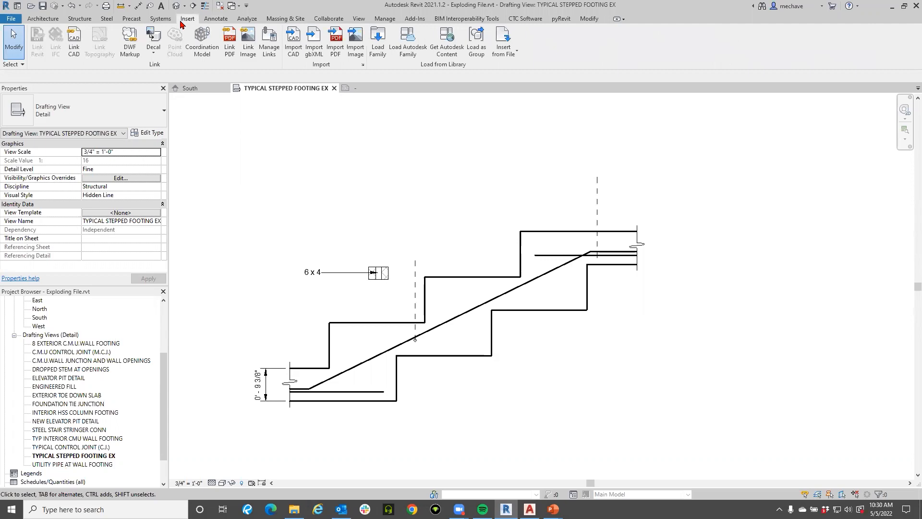
click(506, 53)
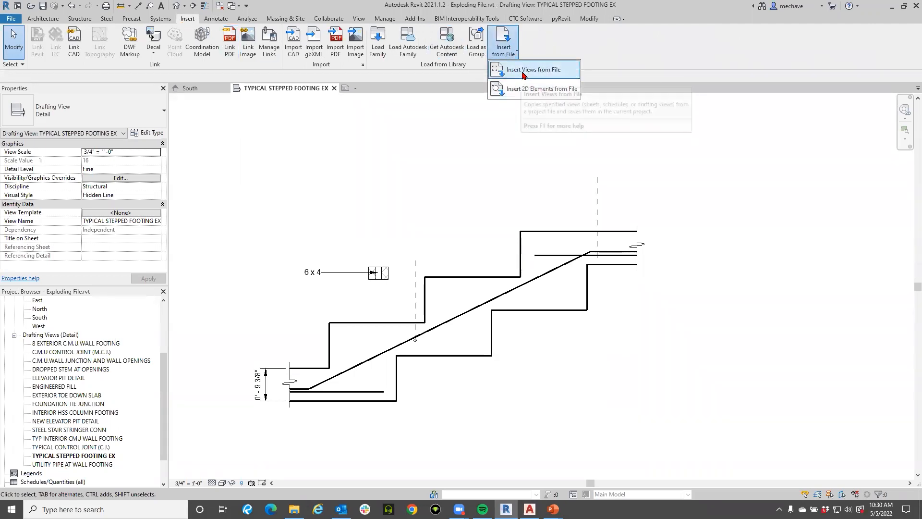
click(524, 70)
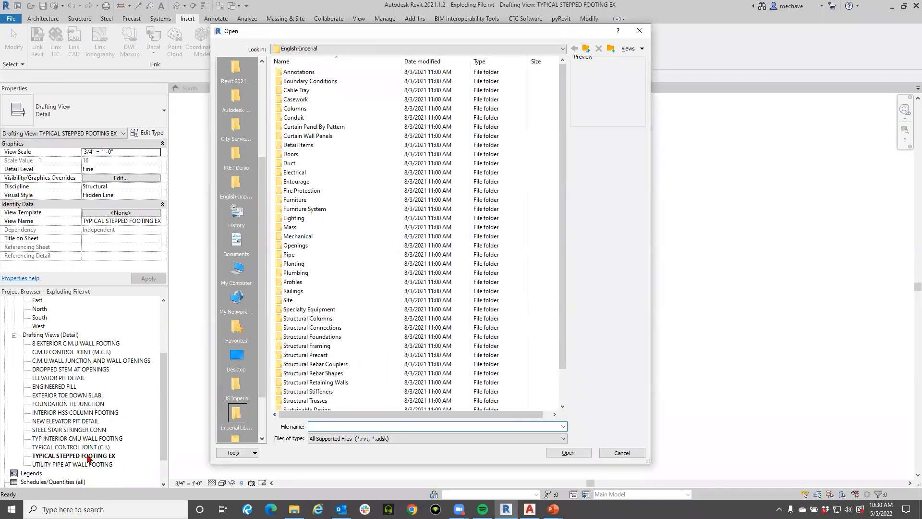
key(Escape)
- Save the project to the Desktop as Exploding File.rvt and close the inactive views
click(10, 19)
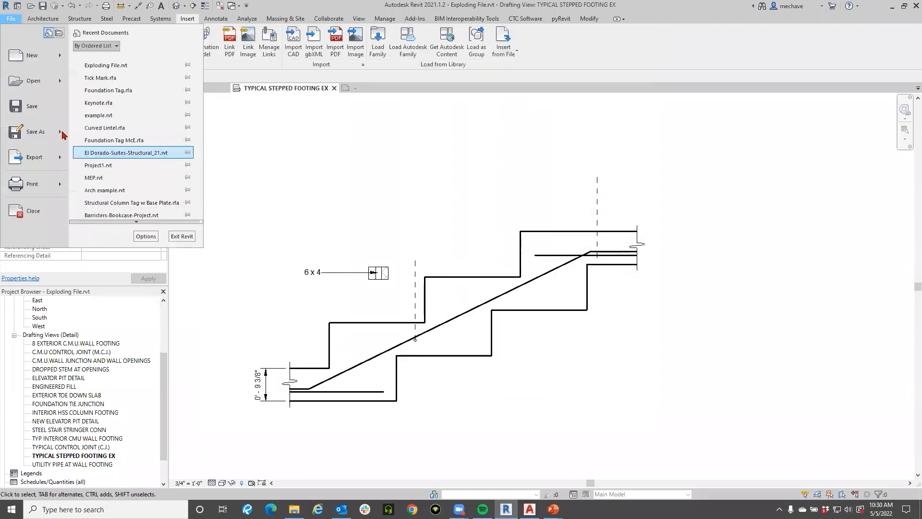
click(106, 96)
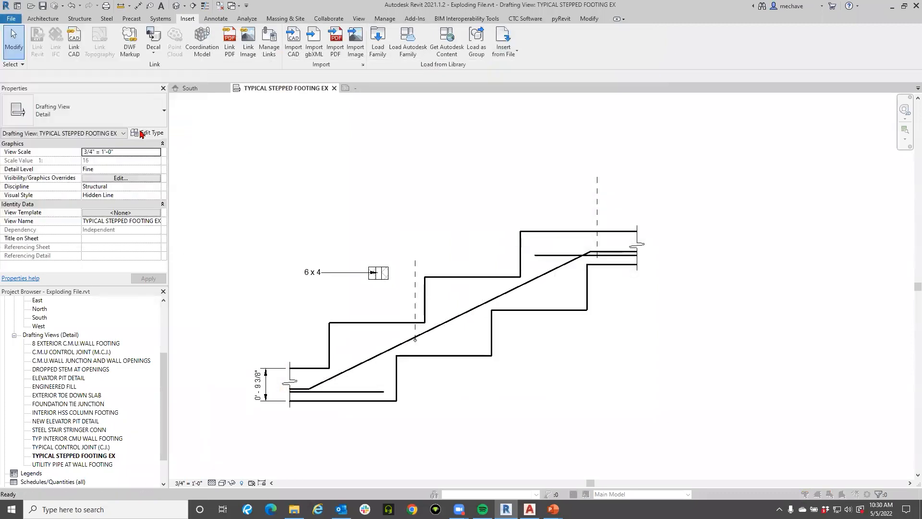
scroll(245, 302, up, 5)
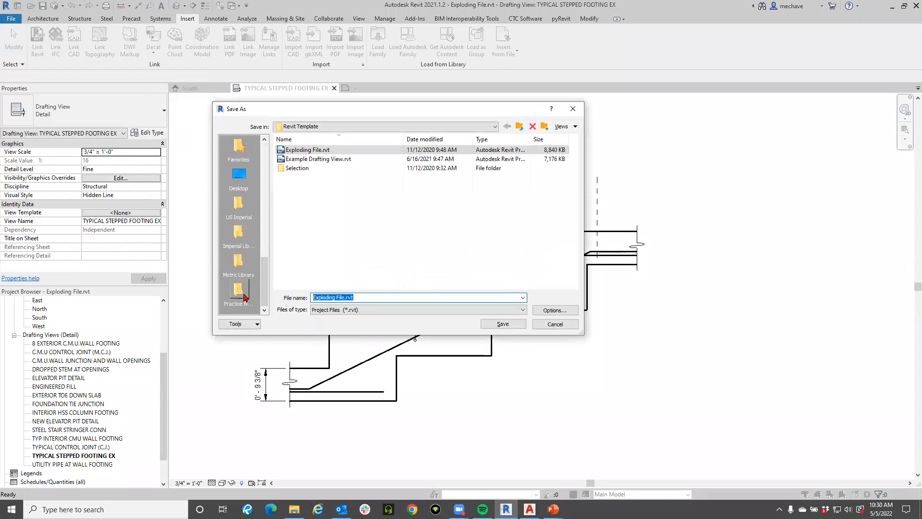
click(244, 190)
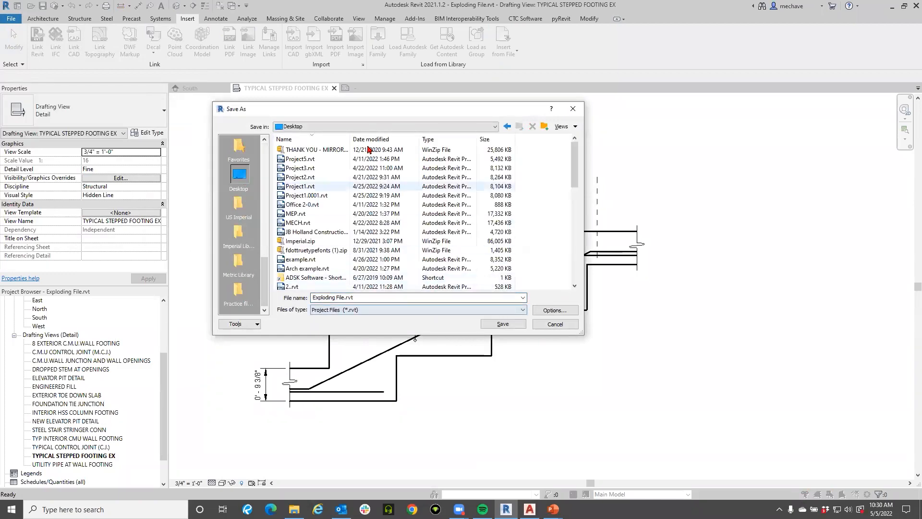
click(502, 324)
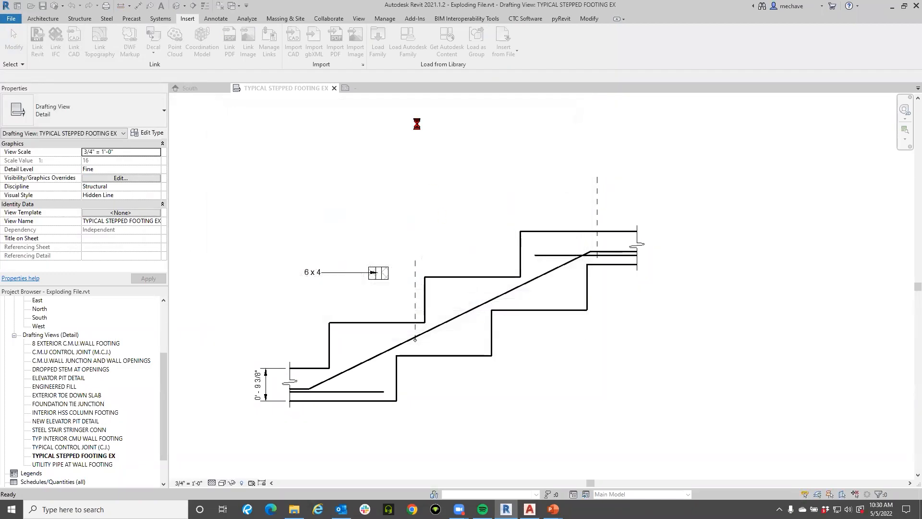
click(220, 5)
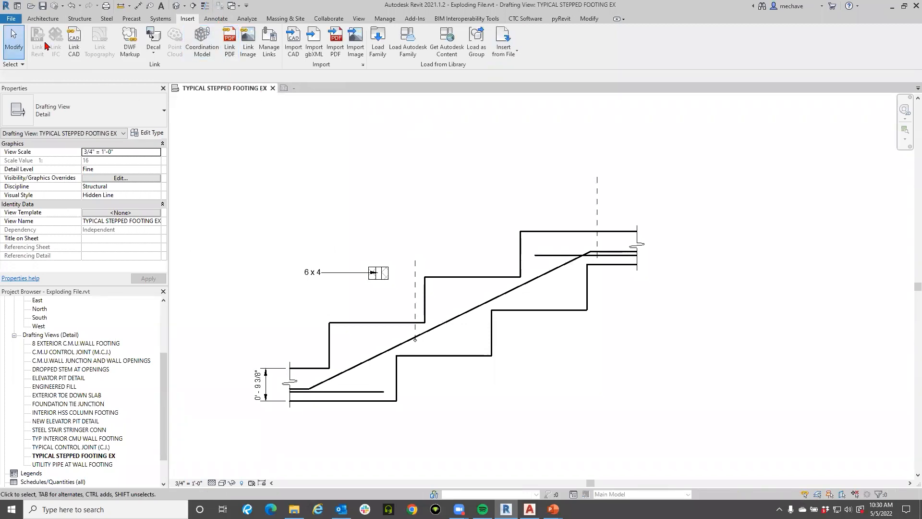
click(11, 19)
mouse_move(34, 135)
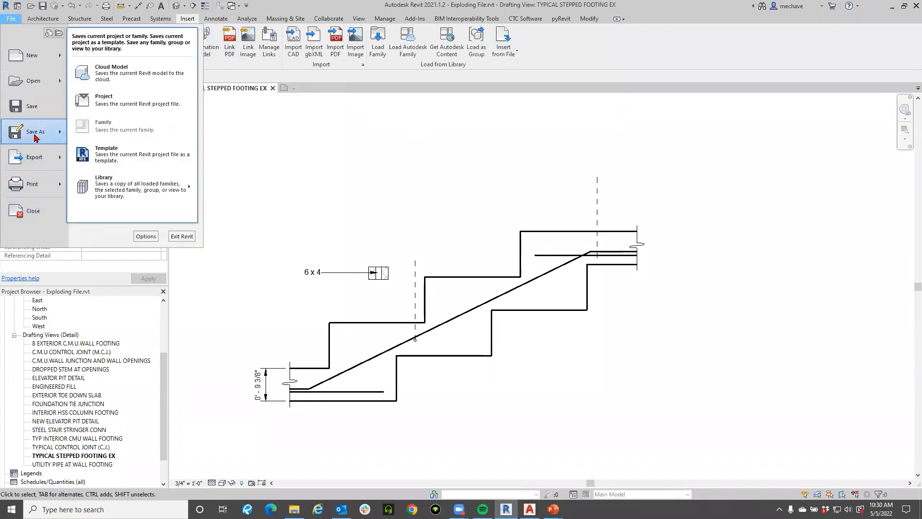
click(126, 93)
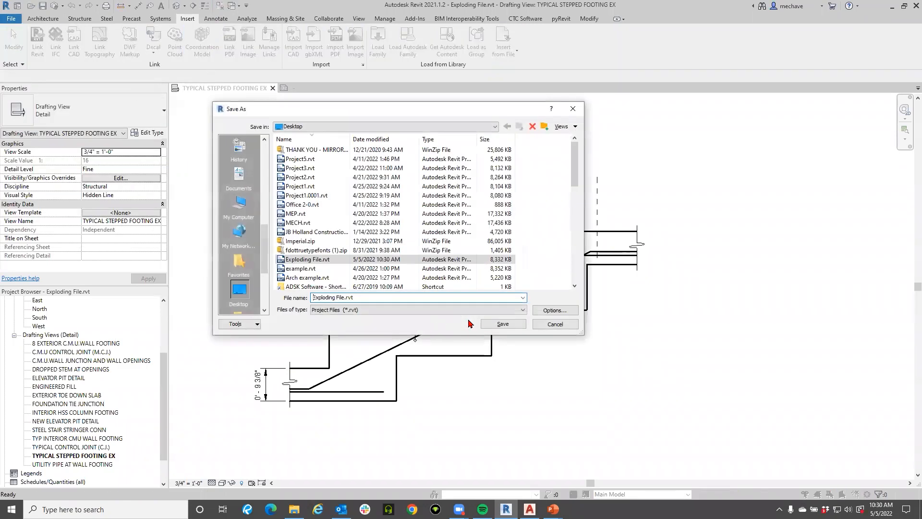
click(540, 325)
- Close the stepped footing project and the blank sheet family
click(303, 90)
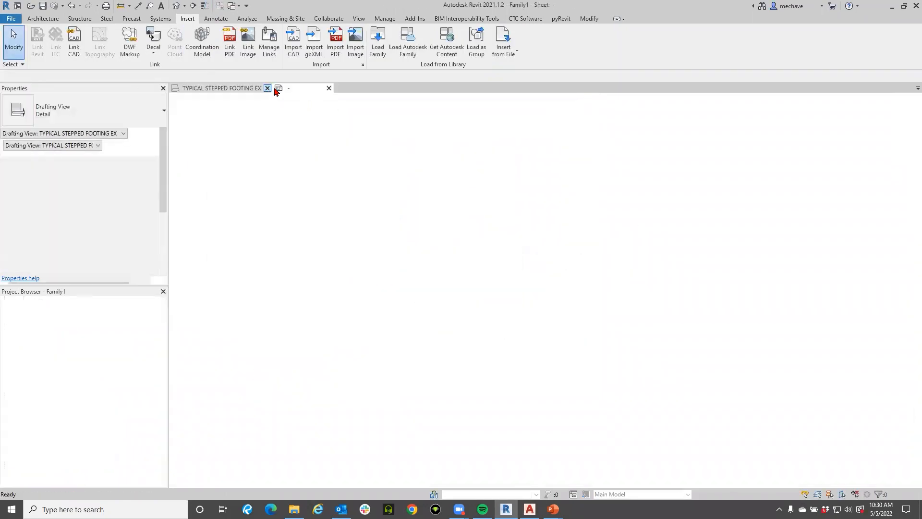
click(267, 88)
click(481, 254)
- Create a new project from the Imperial-Structural Template
click(32, 53)
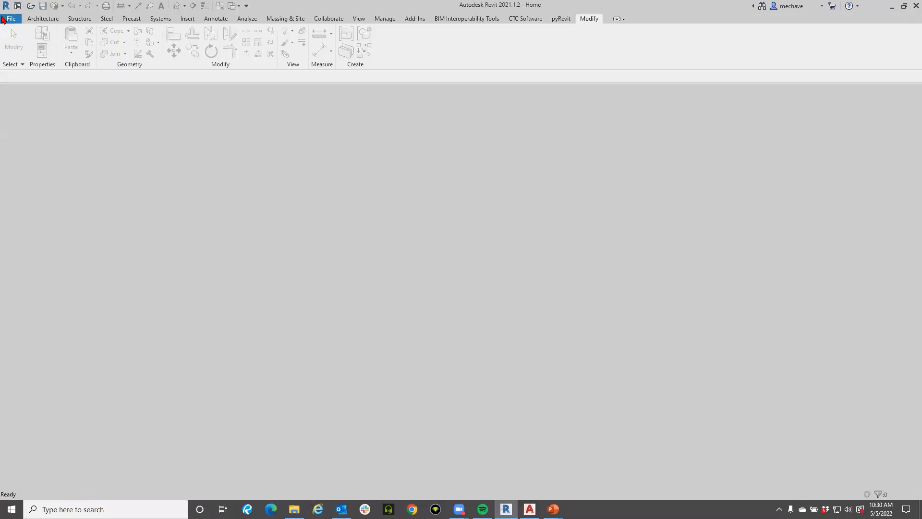
click(11, 18)
mouse_move(32, 55)
click(129, 63)
click(353, 195)
click(354, 220)
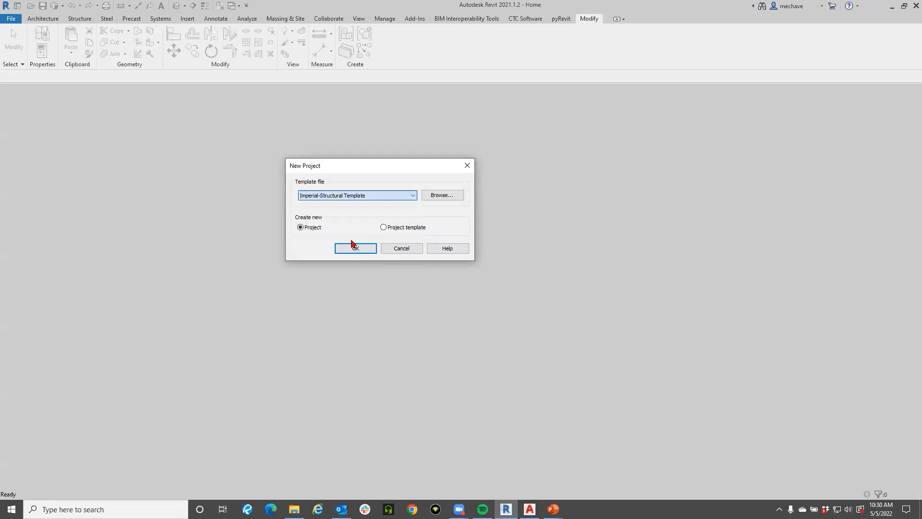
click(355, 248)
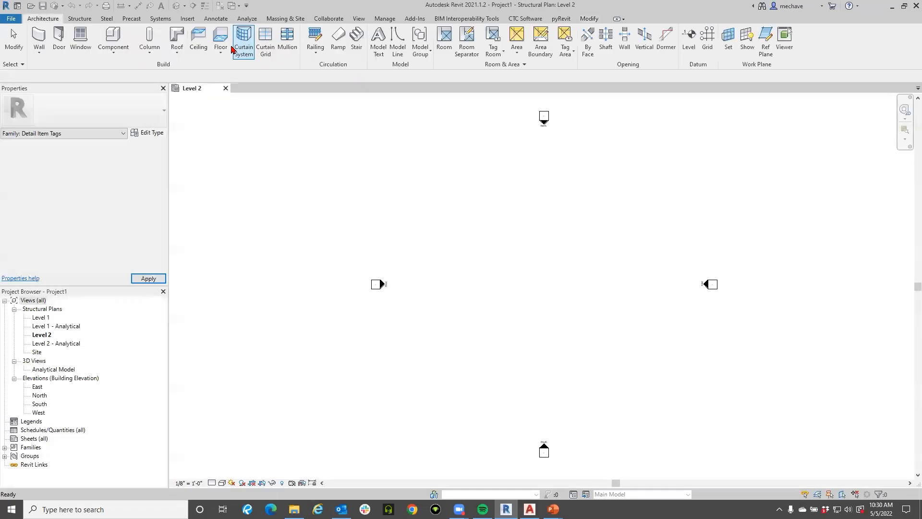
- Choose the Desktop's Exploding File.rvt as the source for inserting views and preview its TYPICAL STEPPED FOOTING EX drafting view
click(188, 19)
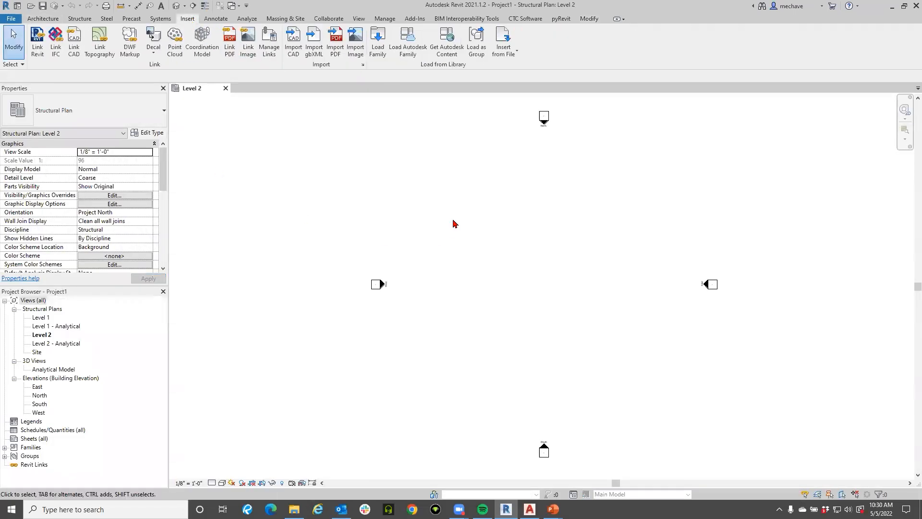
click(503, 52)
click(526, 70)
scroll(326, 336, down, 2)
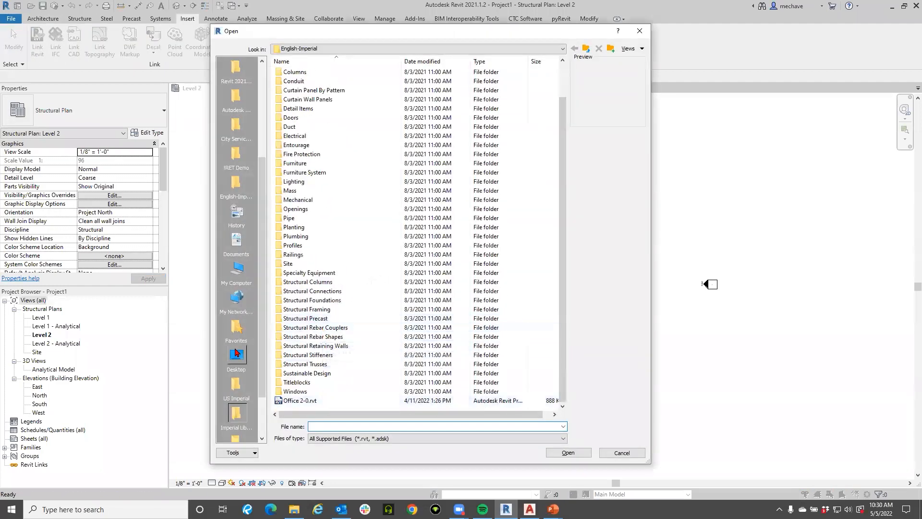
scroll(242, 352, up, 3)
scroll(241, 336, down, 4)
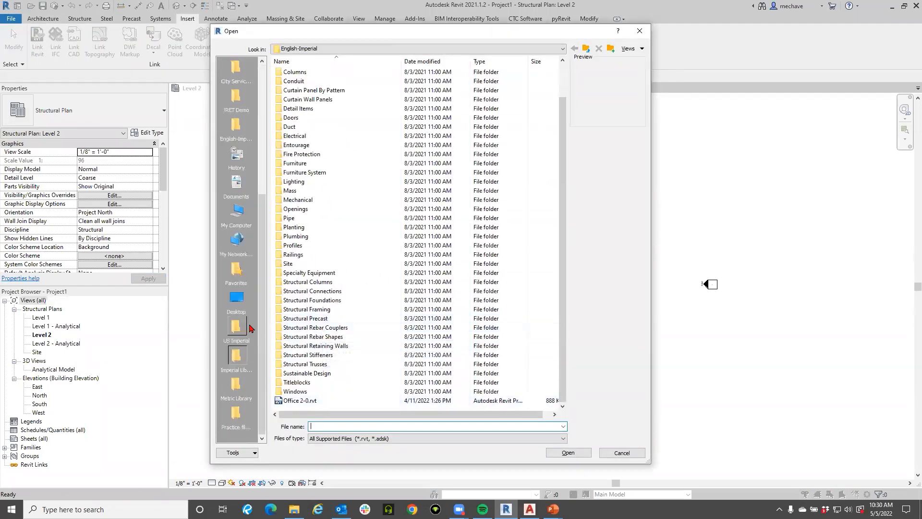
click(239, 303)
scroll(326, 384, down, 3)
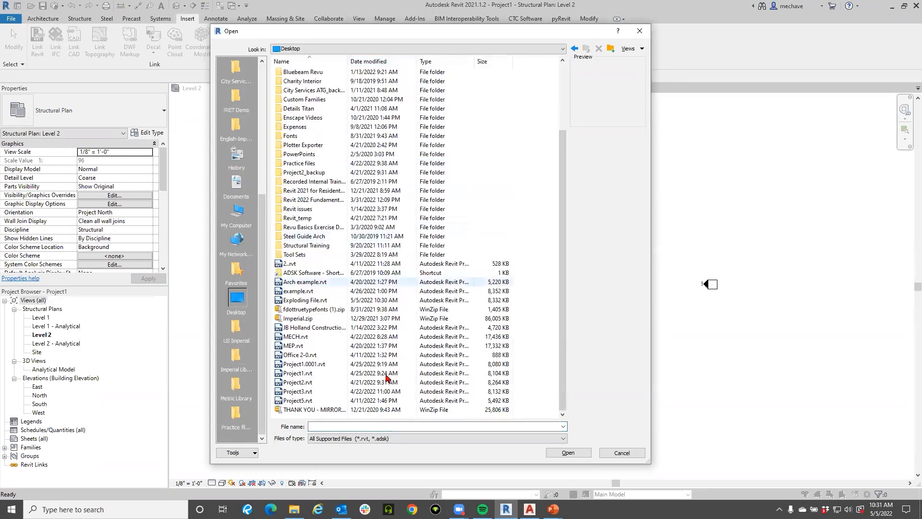
click(305, 300)
click(568, 452)
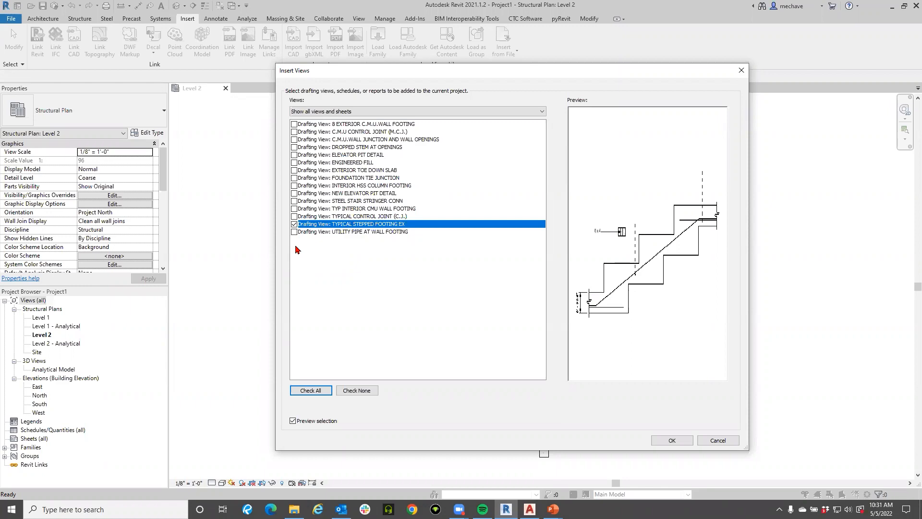
click(713, 441)
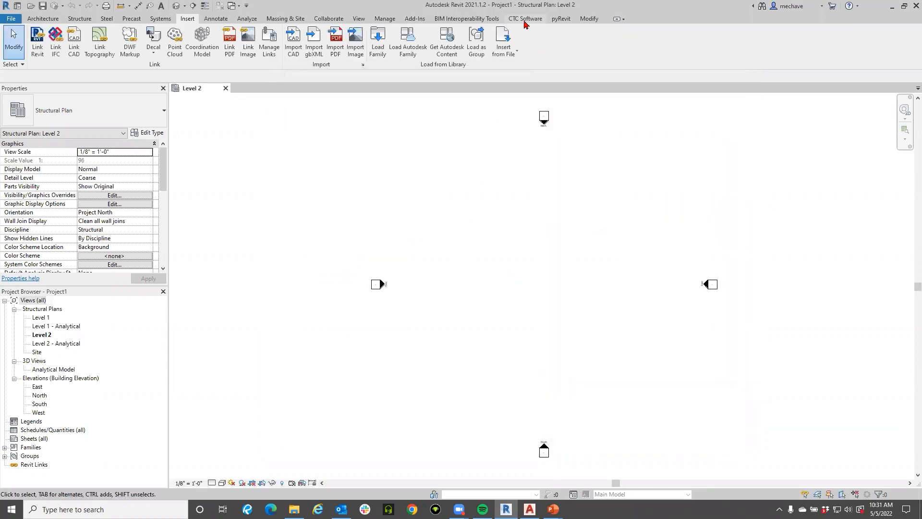
- Open Exploding File.rvt from the Desktop
click(526, 18)
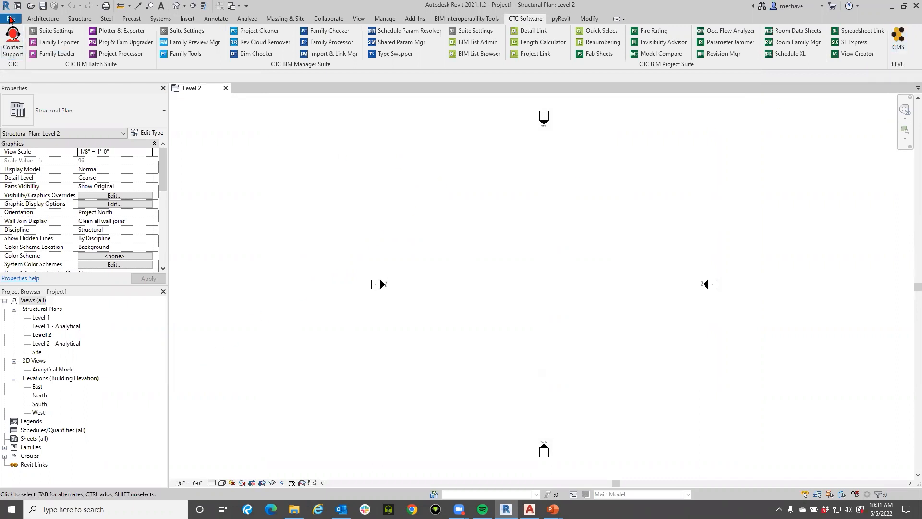
click(10, 19)
click(30, 81)
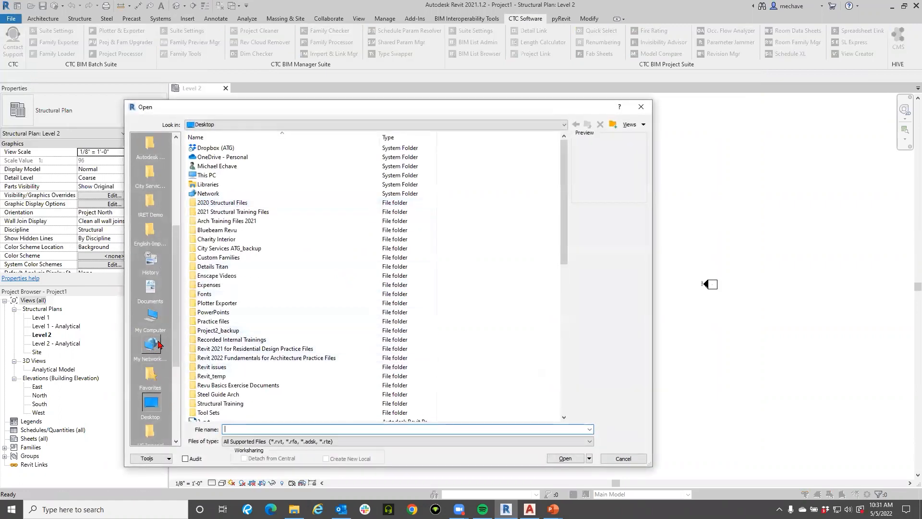
scroll(246, 158, down, 15)
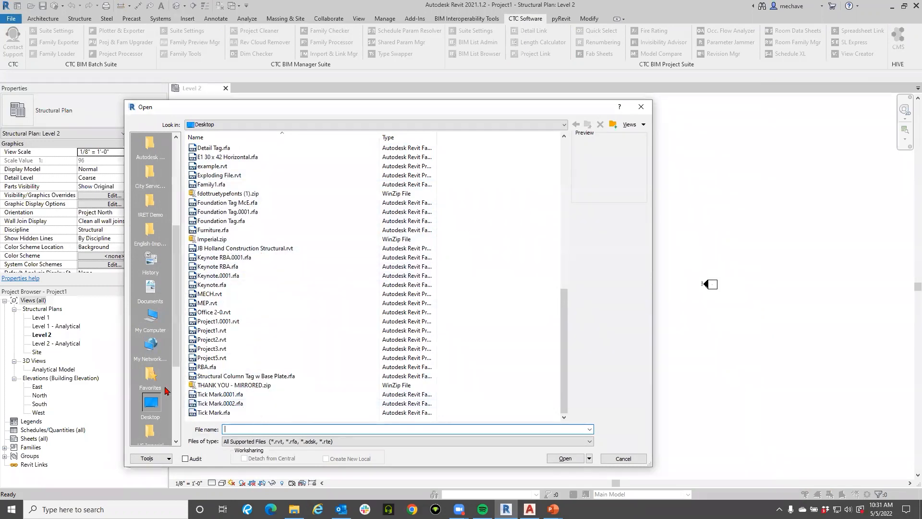
scroll(255, 333, up, 5)
scroll(256, 317, up, 2)
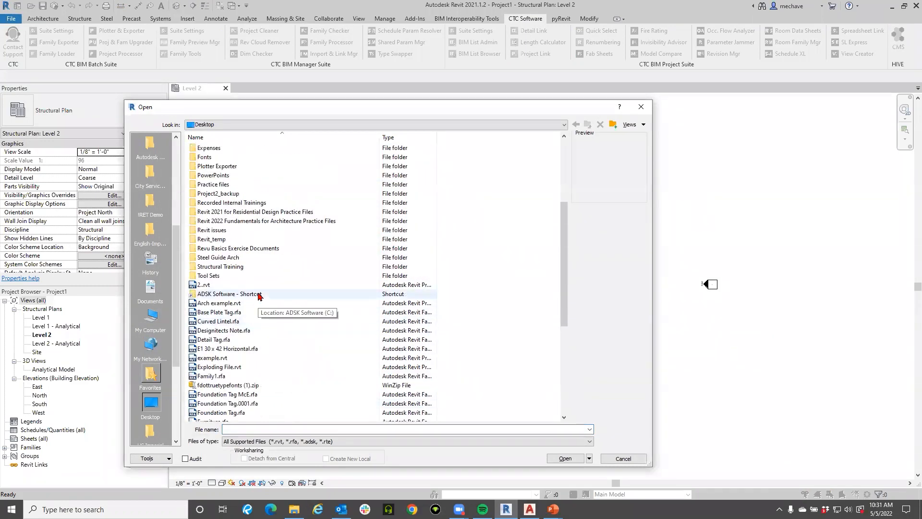
scroll(259, 294, down, 3)
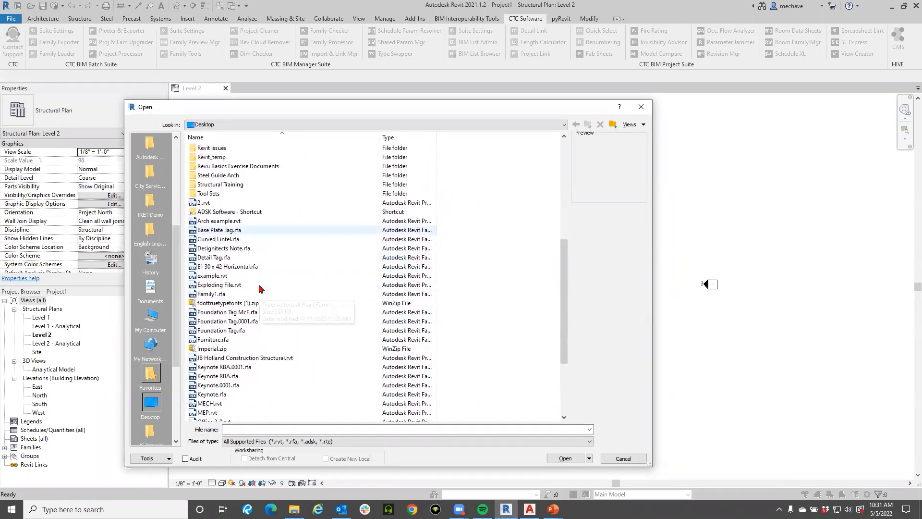
scroll(259, 288, down, 4)
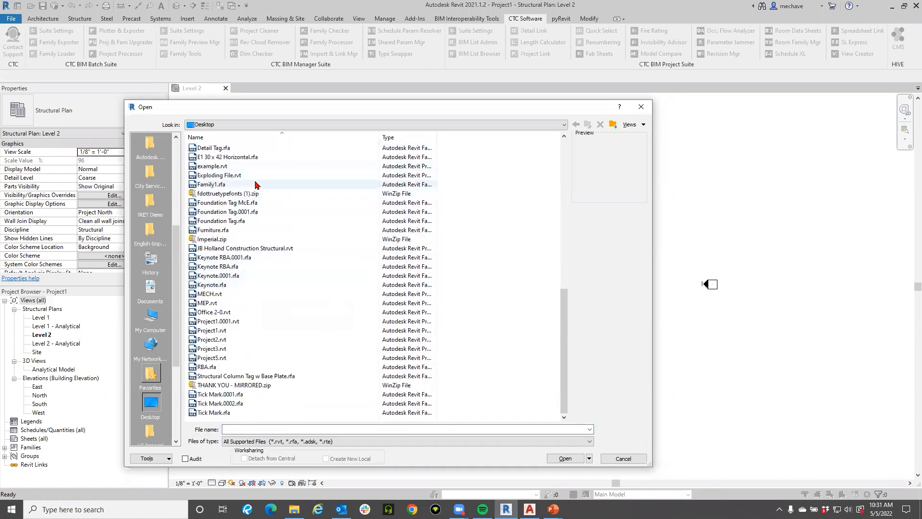
double_click(308, 175)
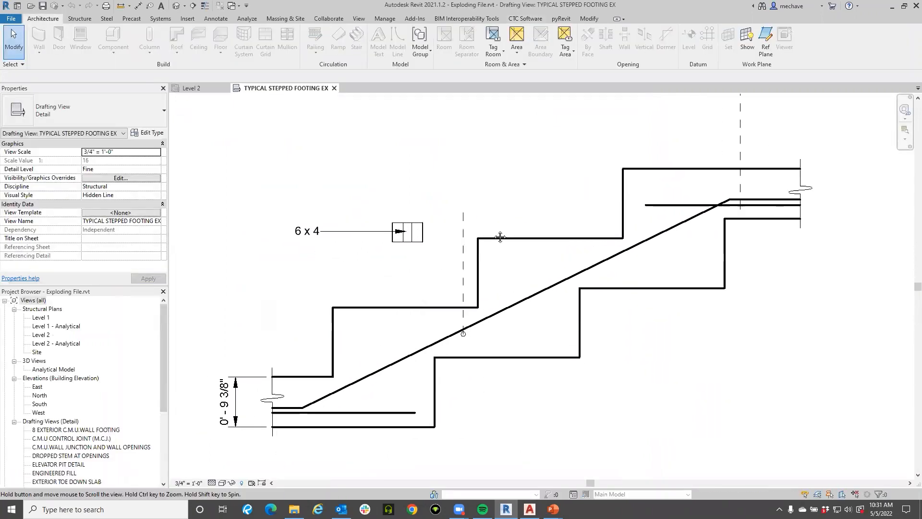
- Try to save the TYPICAL STEPPED FOOTING EX drafting view to its own new file
scroll(66, 432, down, 4)
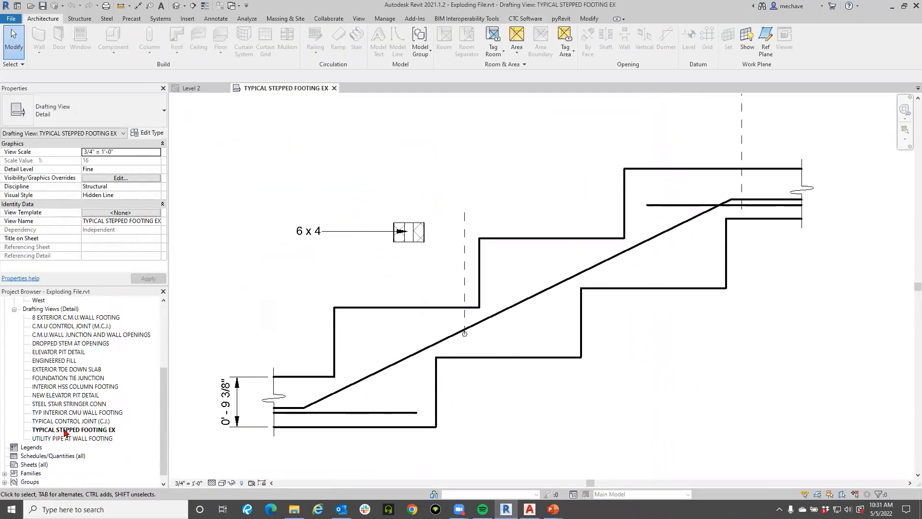
right_click(66, 432)
click(91, 387)
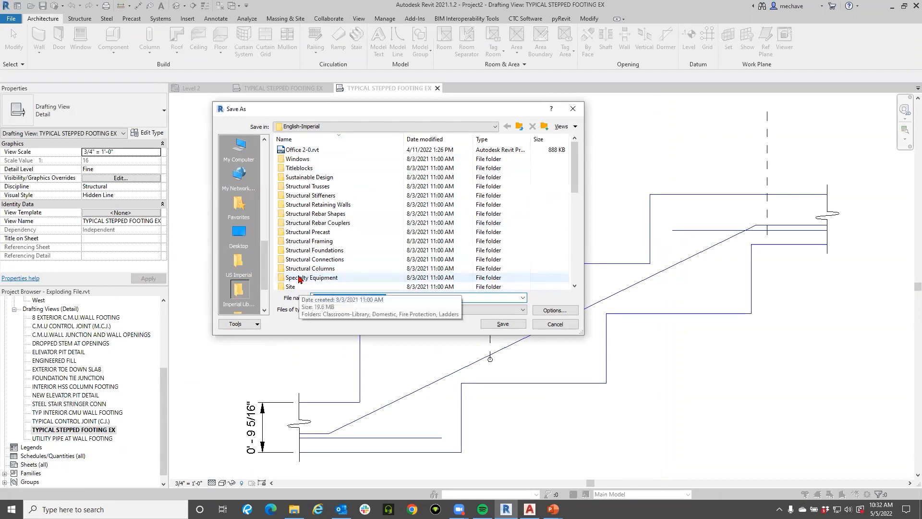
click(554, 324)
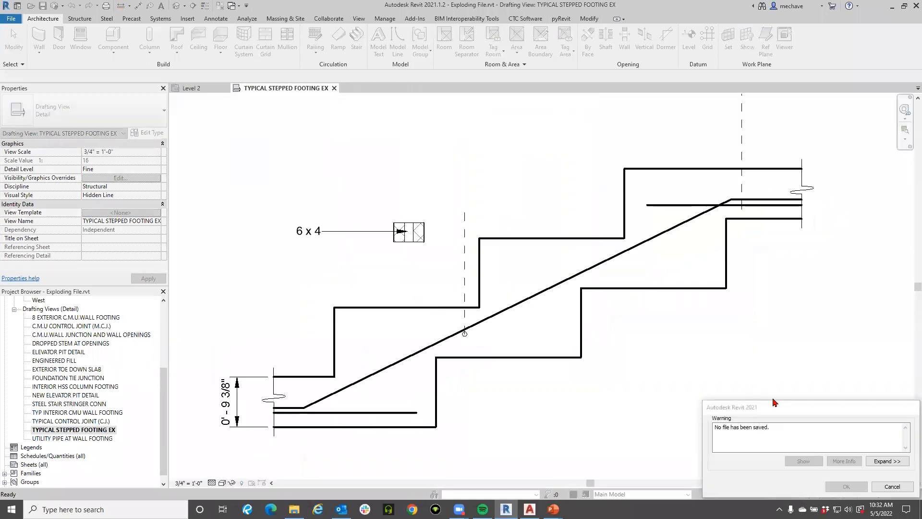
click(892, 486)
- Check the project for duplicate families with the CTC Type Swapper
middle_drag(635, 370, 500, 365)
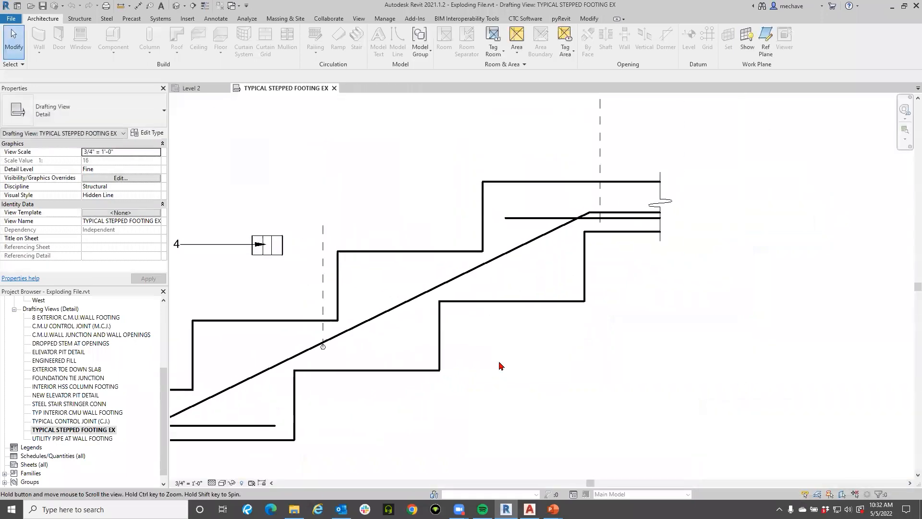
click(386, 19)
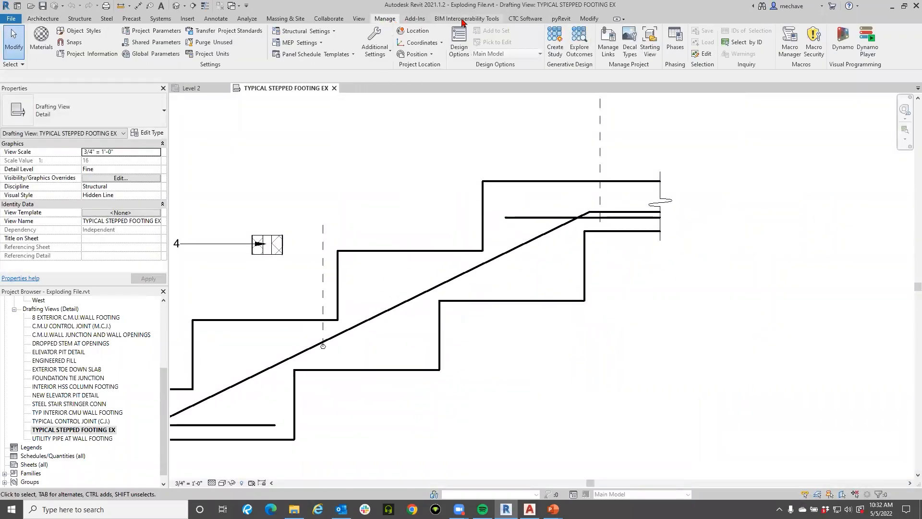
click(521, 19)
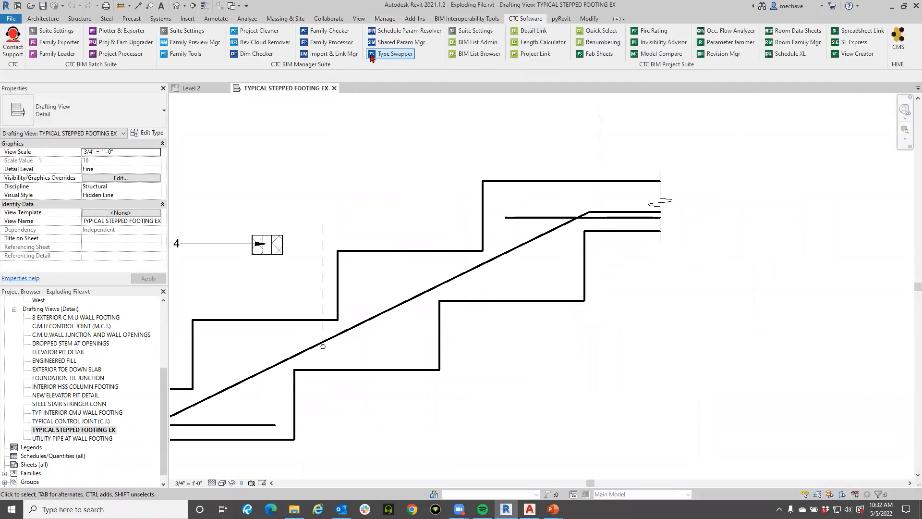
middle_drag(324, 179, 383, 186)
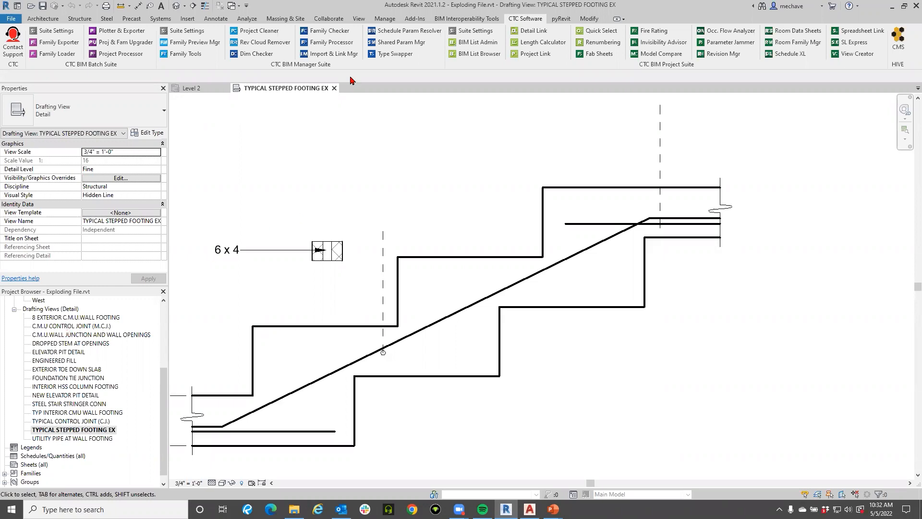
click(397, 54)
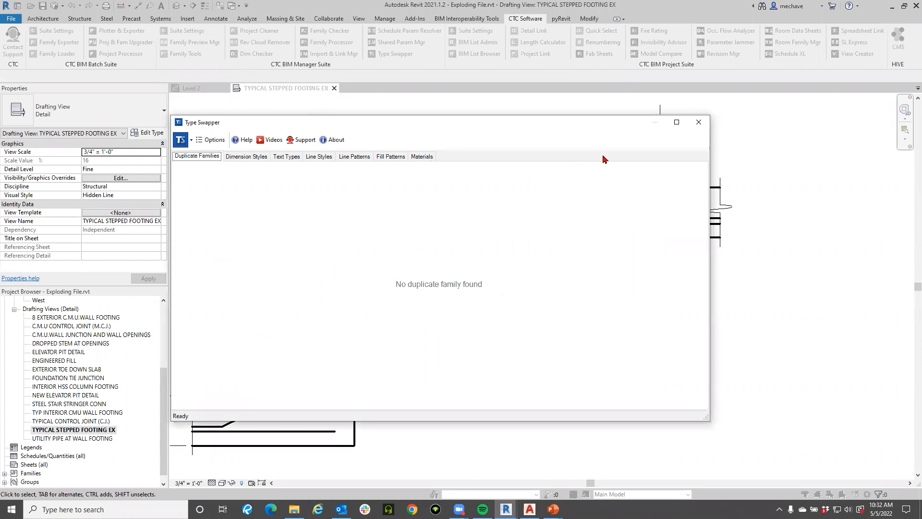
click(698, 122)
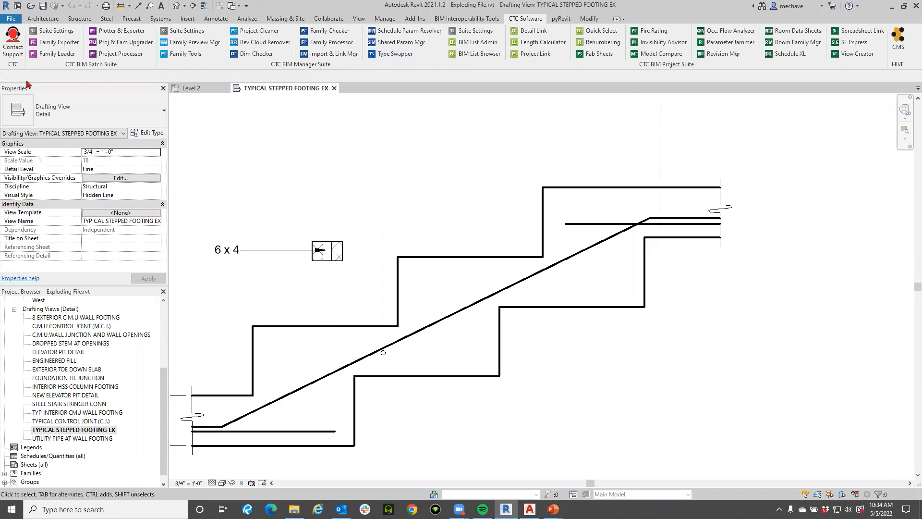
- Create a new family from the Detail Item.rft template in the English-Imperial folder
click(12, 18)
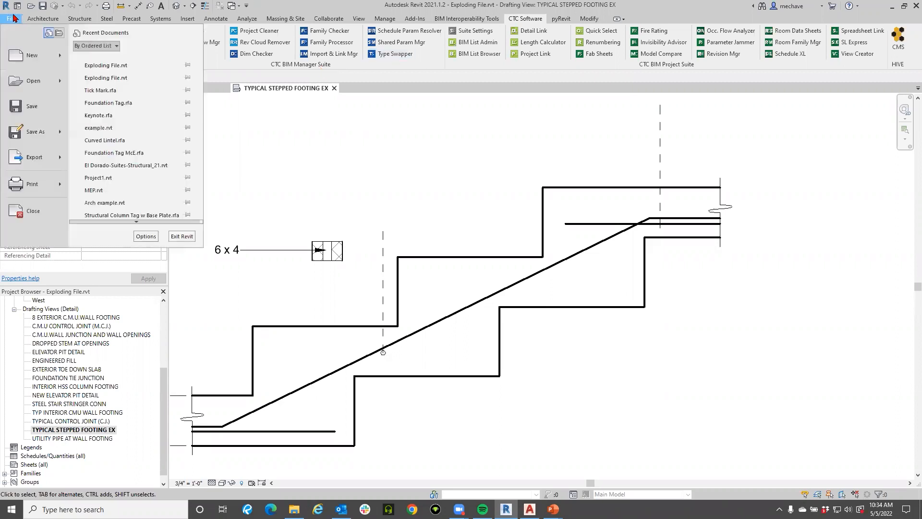
mouse_move(38, 61)
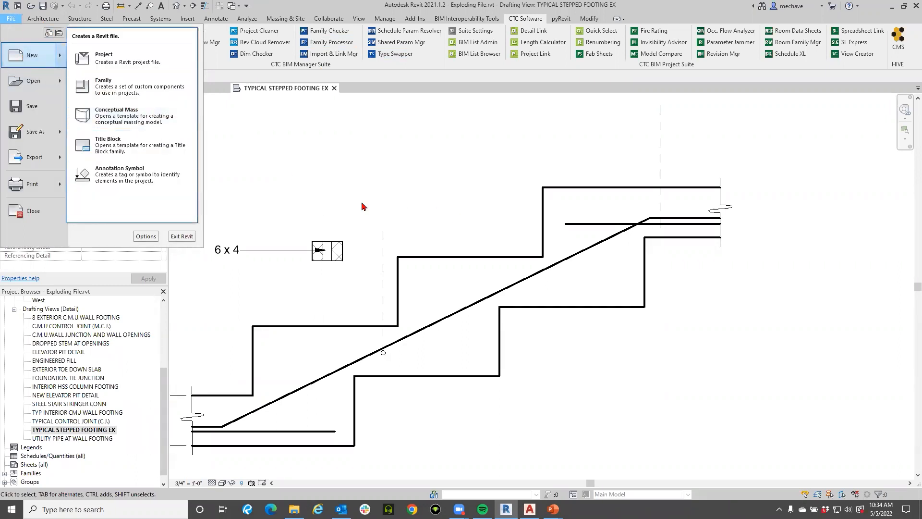
click(127, 85)
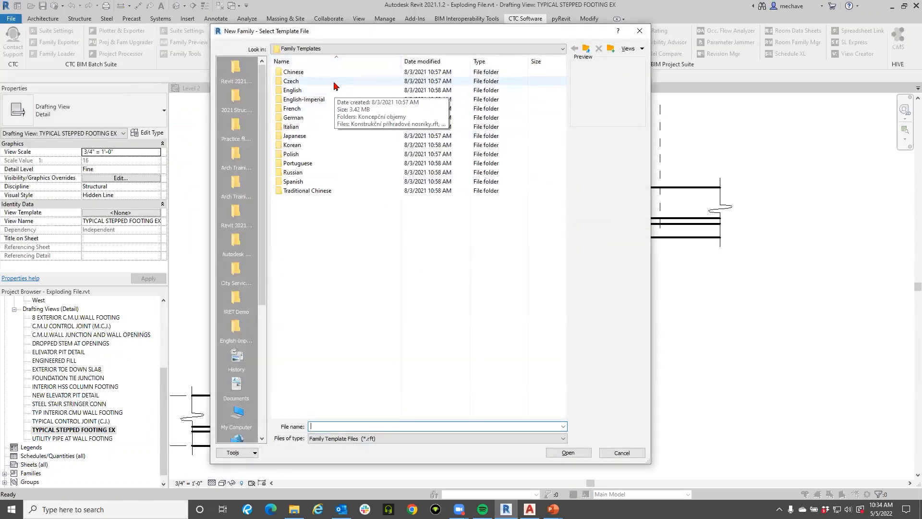
double_click(335, 99)
scroll(373, 226, down, 5)
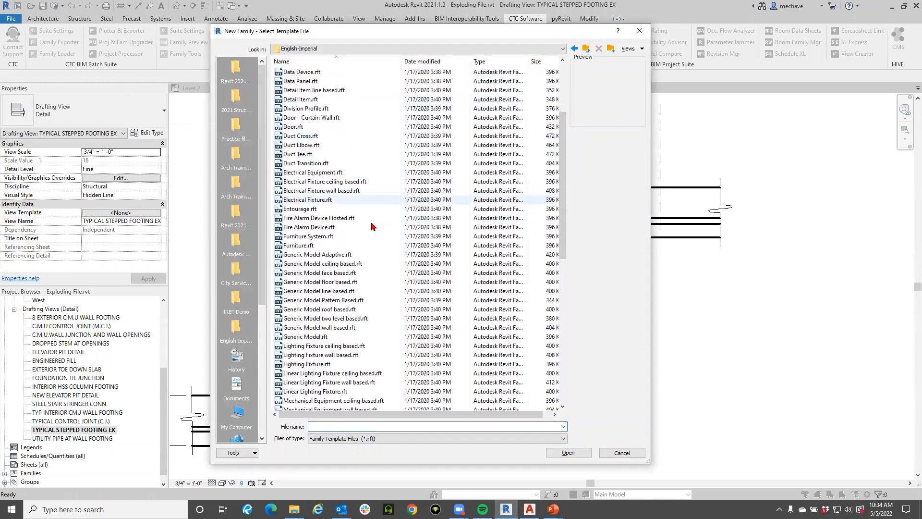
scroll(350, 295, down, 2)
scroll(349, 372, up, 6)
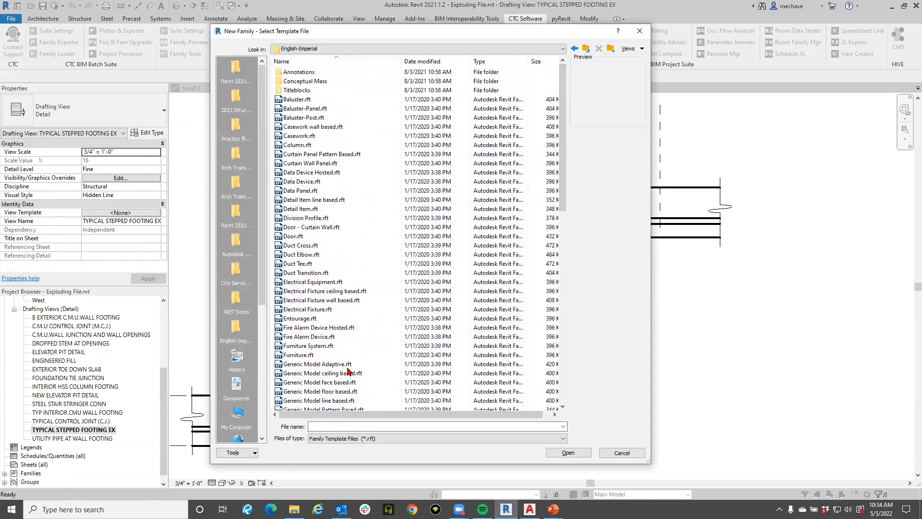
click(309, 210)
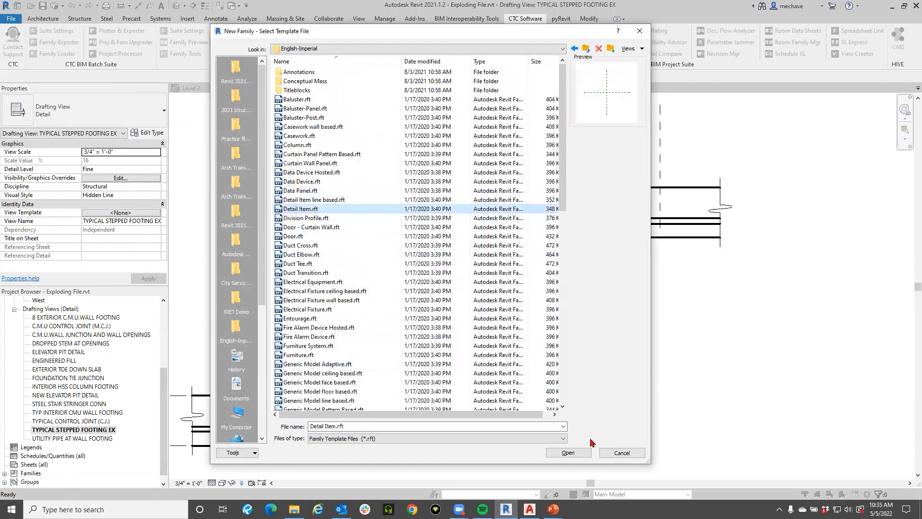
click(568, 452)
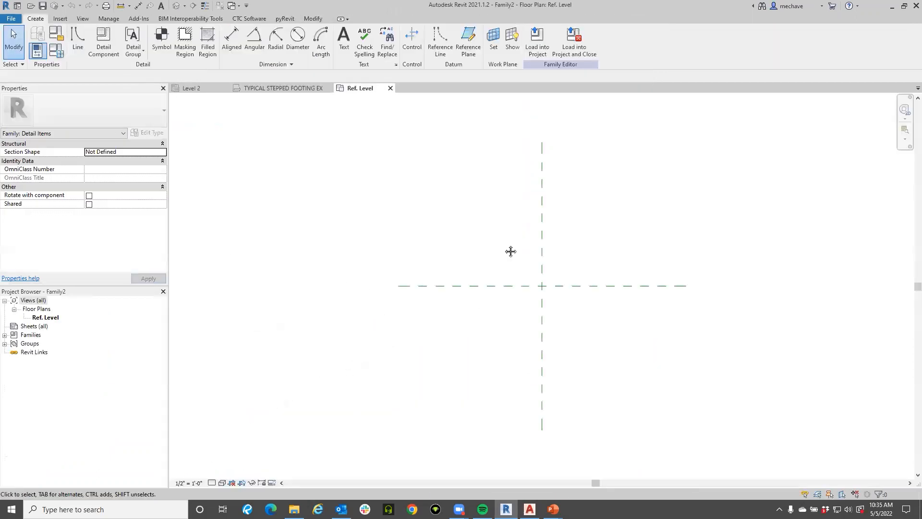
mouse_move(385, 208)
middle_down()
mouse_move(377, 231)
mouse_move(373, 216)
middle_up()
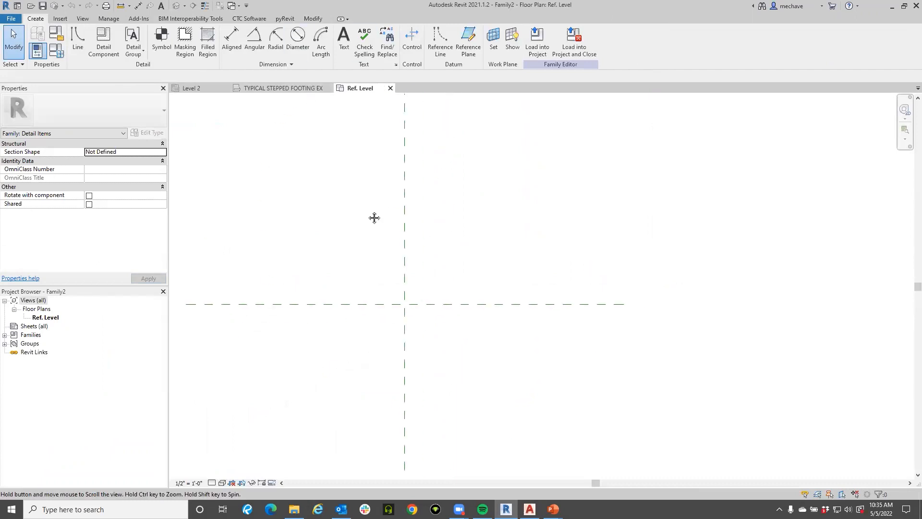
click(60, 18)
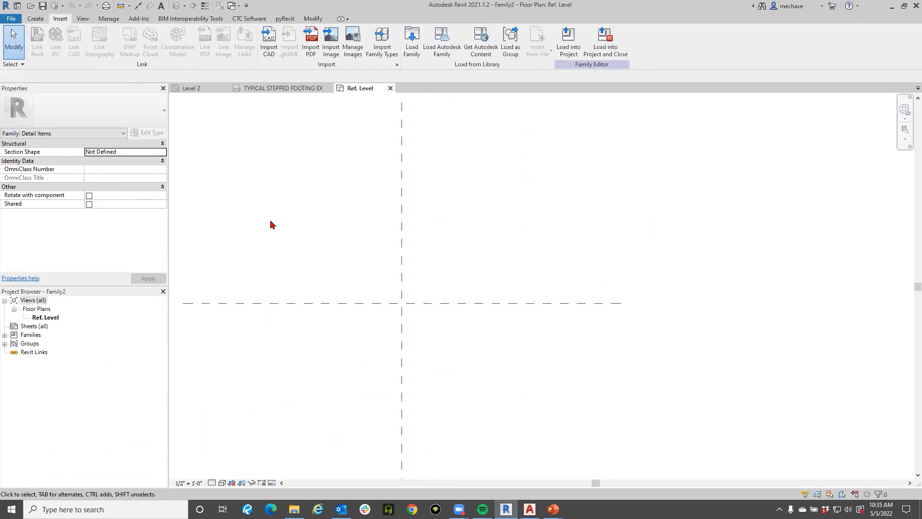
click(107, 19)
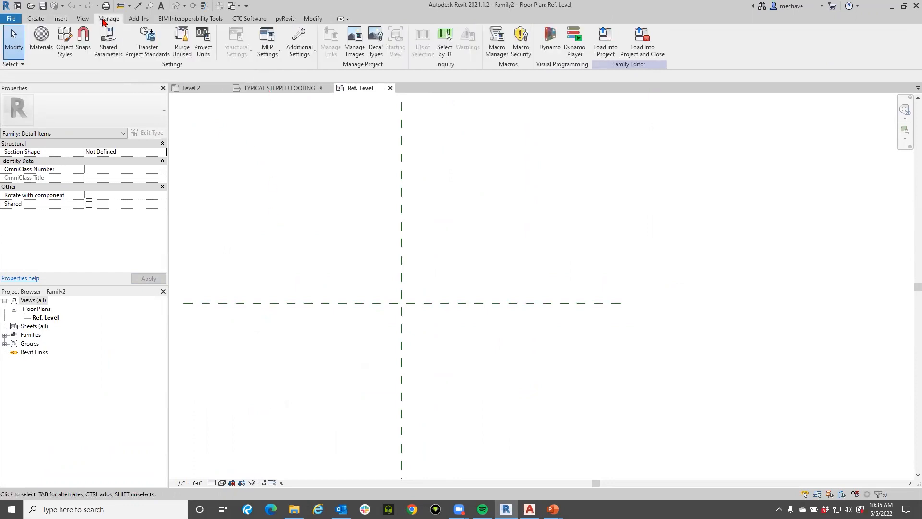
click(67, 48)
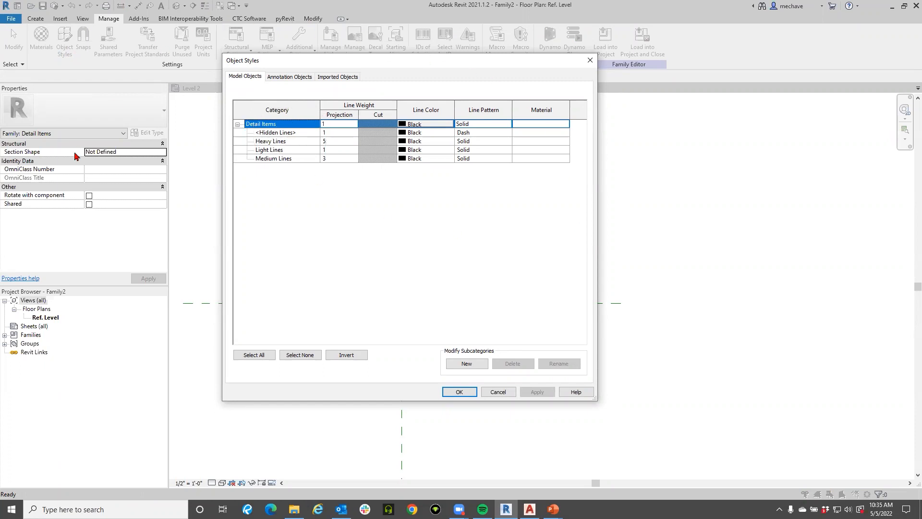
click(507, 509)
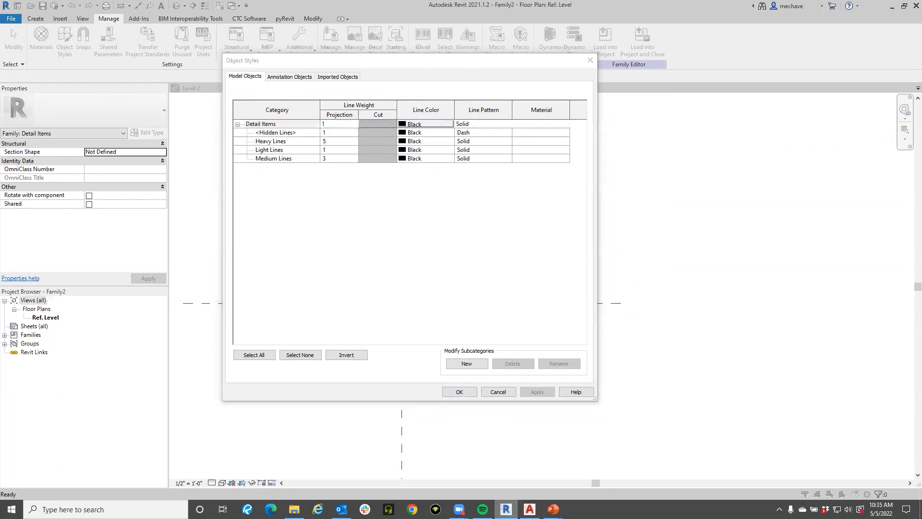
click(502, 393)
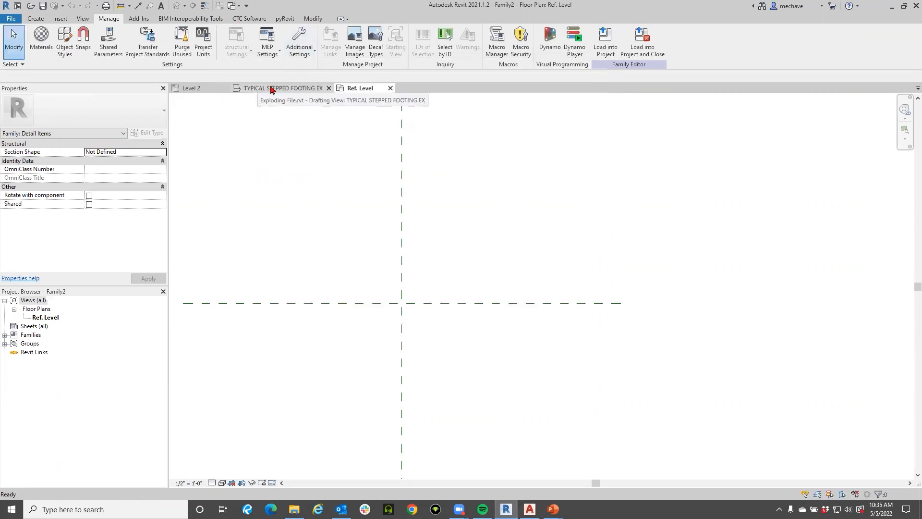
- Add a subcategory named Show ex under Detail Items in the family's object styles
click(64, 40)
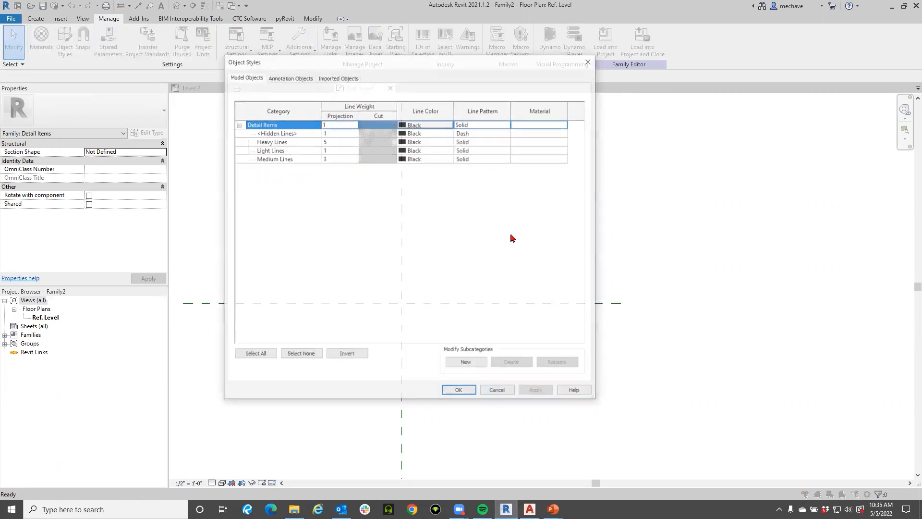
click(466, 362)
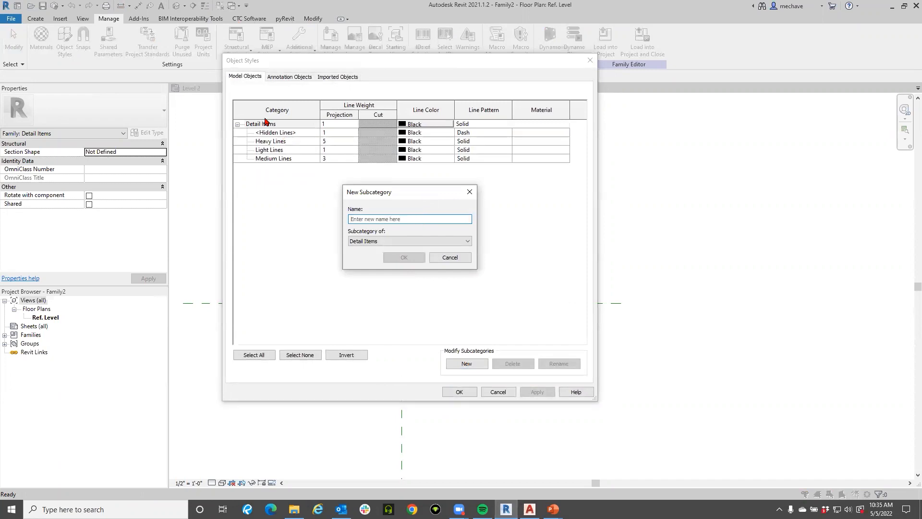
text(SHow ex)
key(Left)
key(Left)
key(Left)
key(Left)
key(Left)
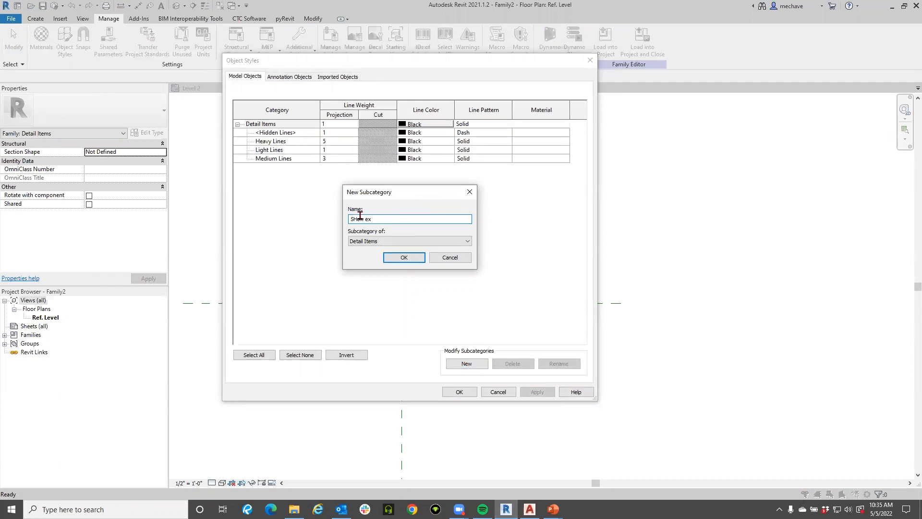
key(BackSpace)
text(h)
click(404, 257)
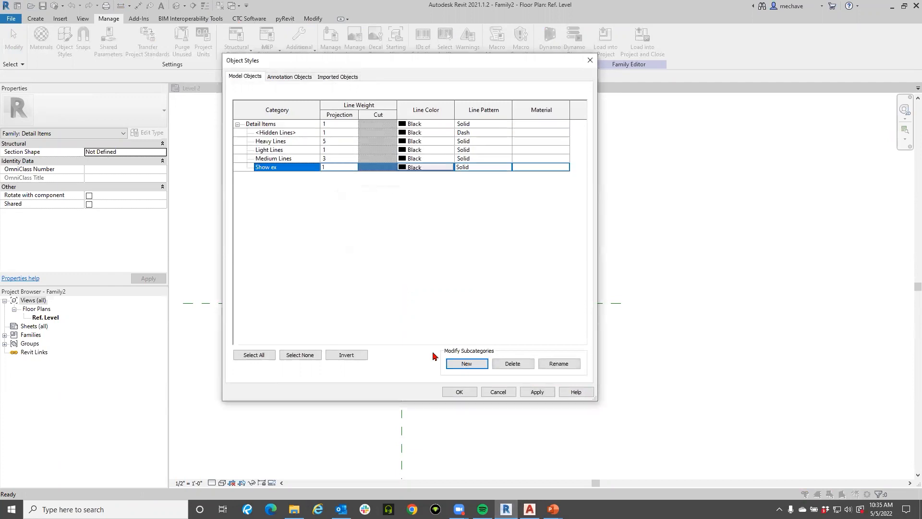
click(459, 391)
- Load the new detail item family into Exploding File.rvt without placing an instance
click(605, 41)
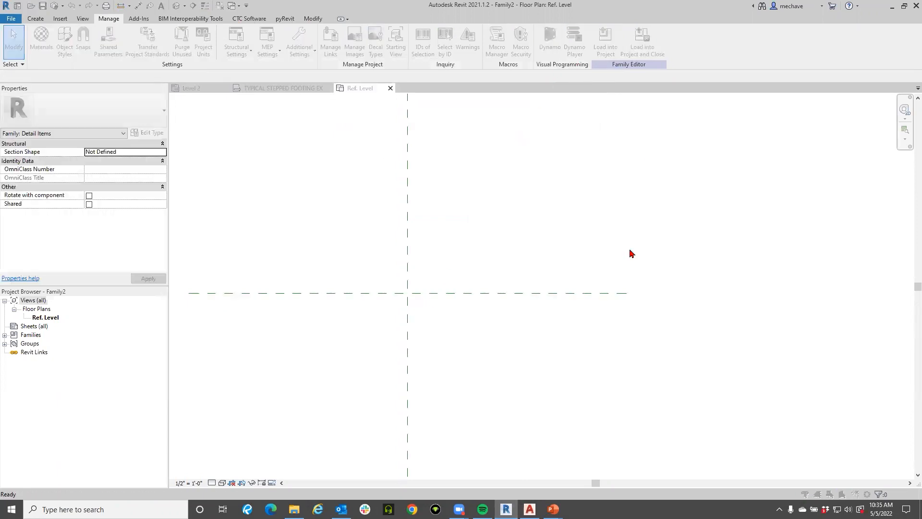
click(399, 210)
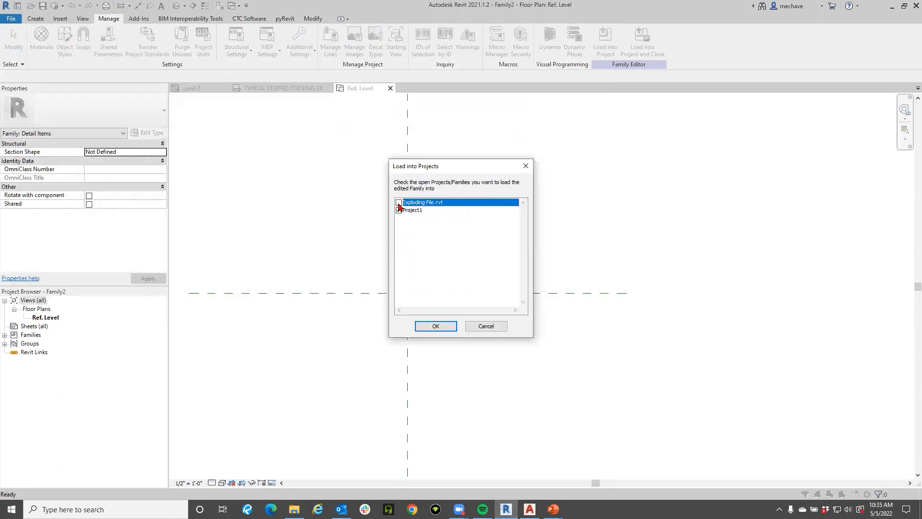
click(398, 211)
click(435, 326)
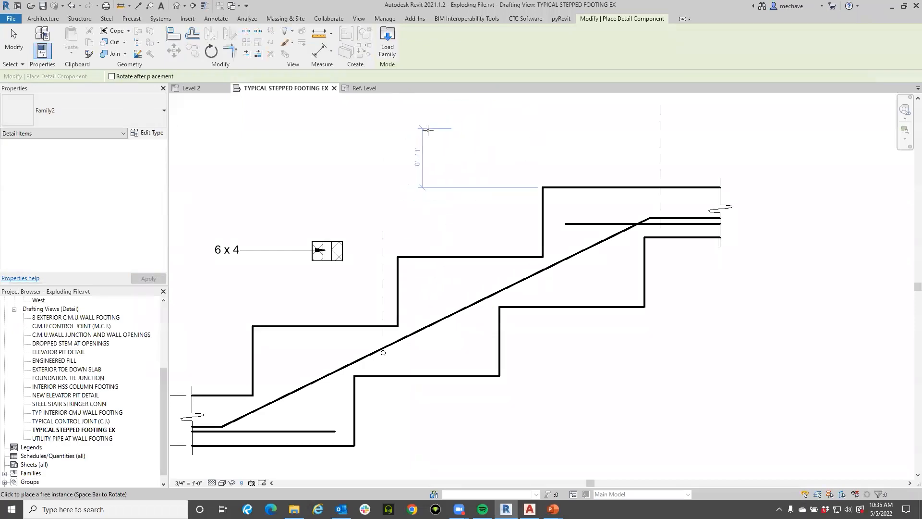
key(Escape)
- Examine the Detail Items subcategories in the object styles of the Exploding File.rvt project
click(382, 19)
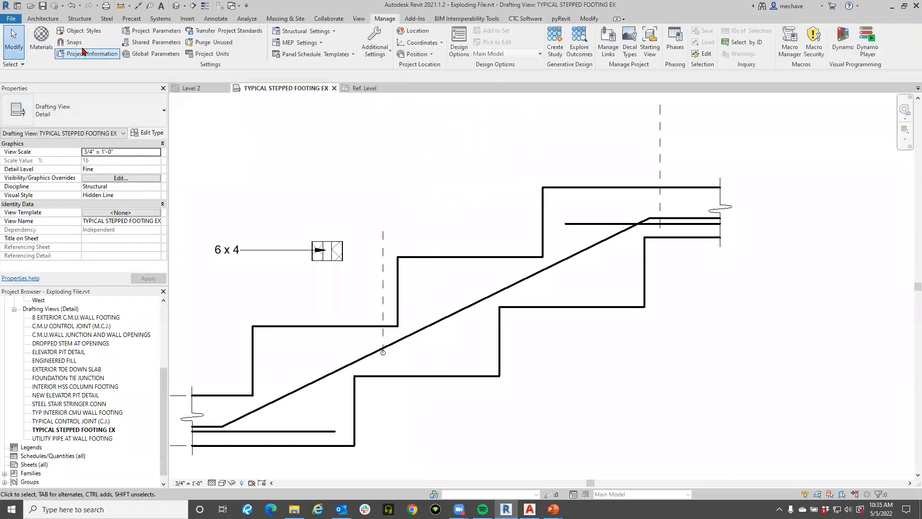
click(77, 31)
click(308, 77)
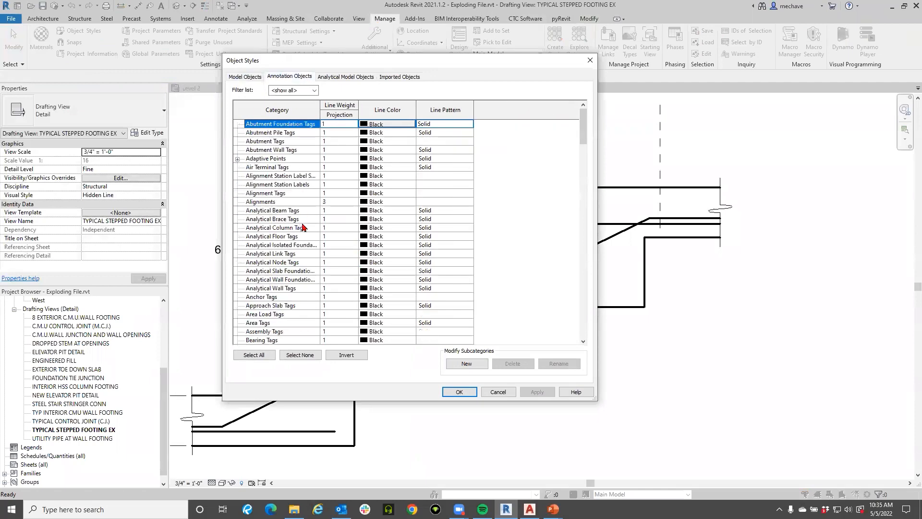
click(249, 78)
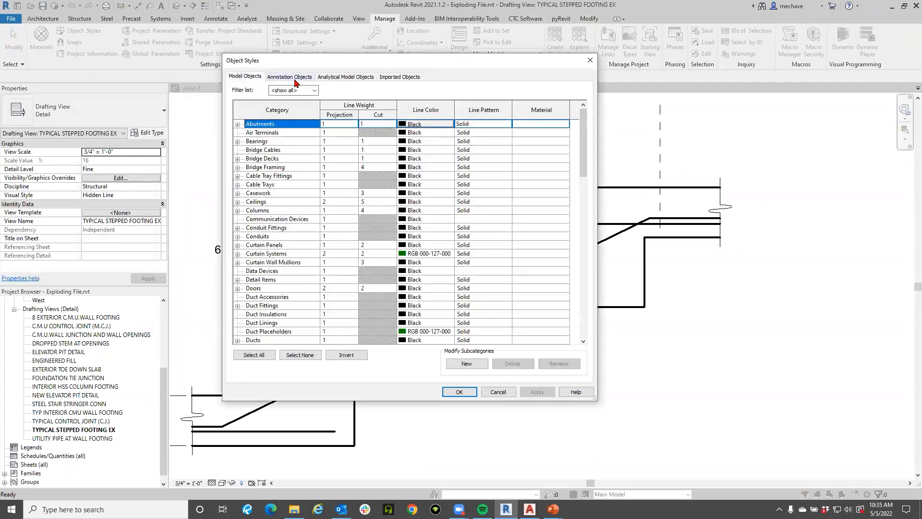
key(Escape)
click(88, 31)
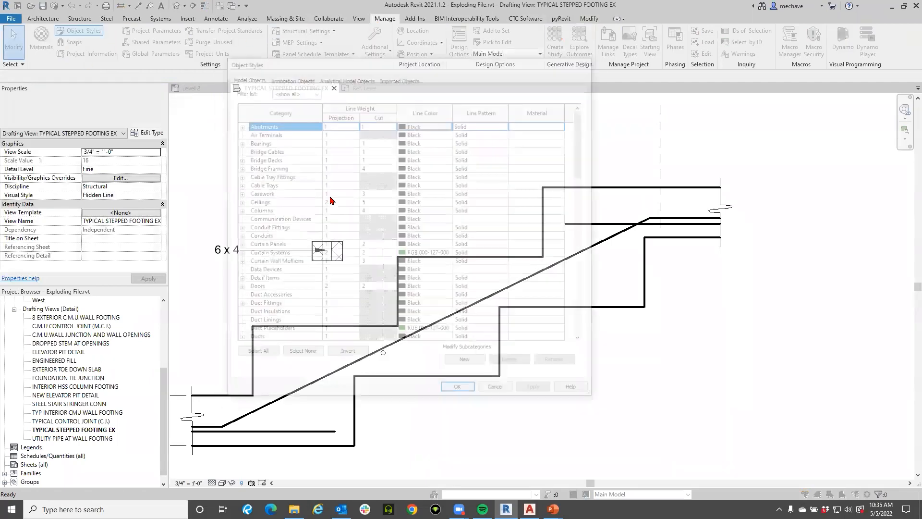
scroll(379, 192, down, 3)
click(237, 202)
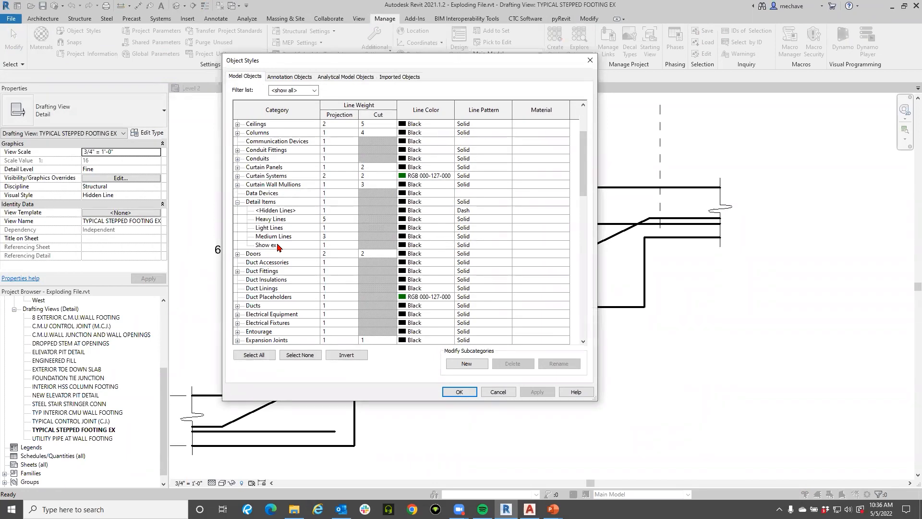
key(Escape)
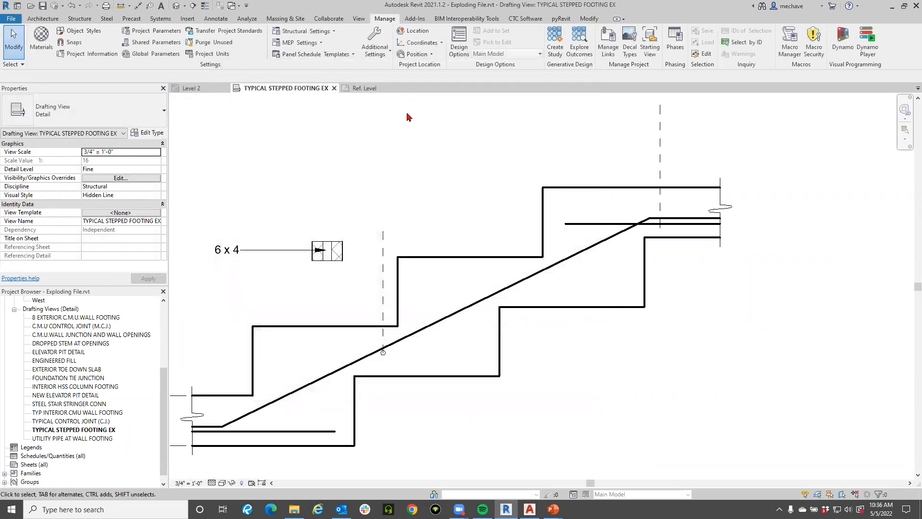